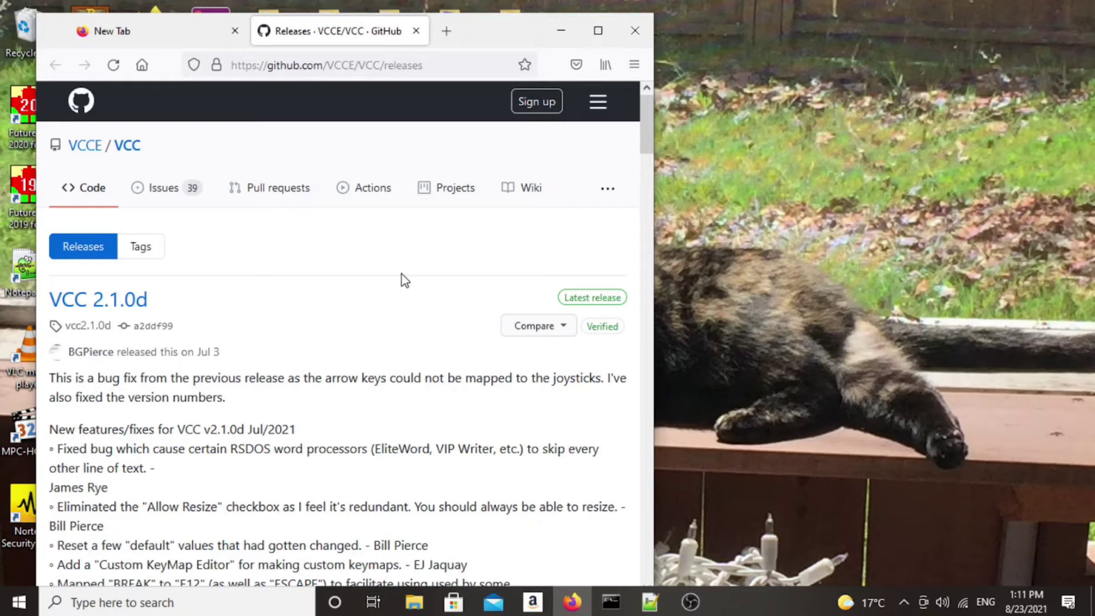
- Download VCC.2.1.0d.Coco.3.Emulator.zip from the VCC 2.1.0d release assets and save the file
{"action": "scroll", "coordinate": [402, 276], "scroll_direction": "down", "scroll_amount": 8}
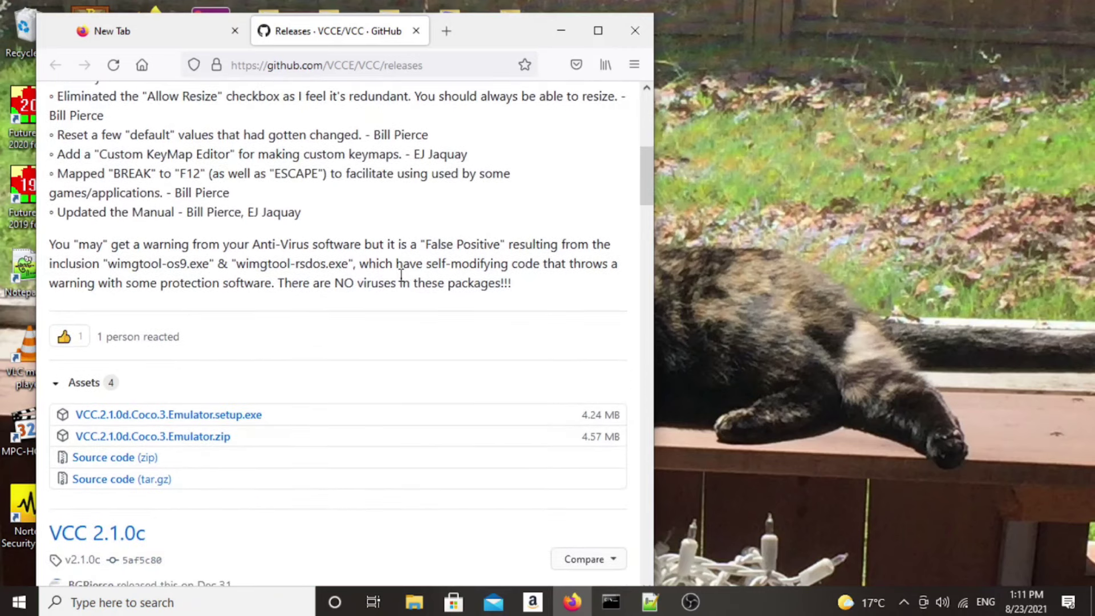
{"action": "scroll", "coordinate": [401, 275], "scroll_direction": "down", "scroll_amount": 1}
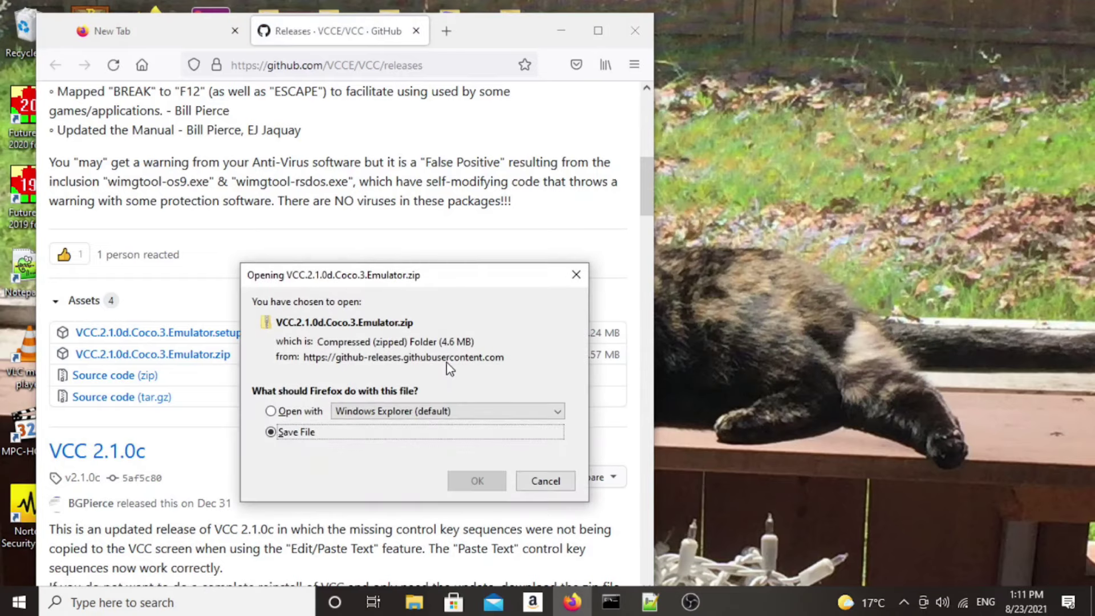
{"action": "left_click", "coordinate": [477, 481]}
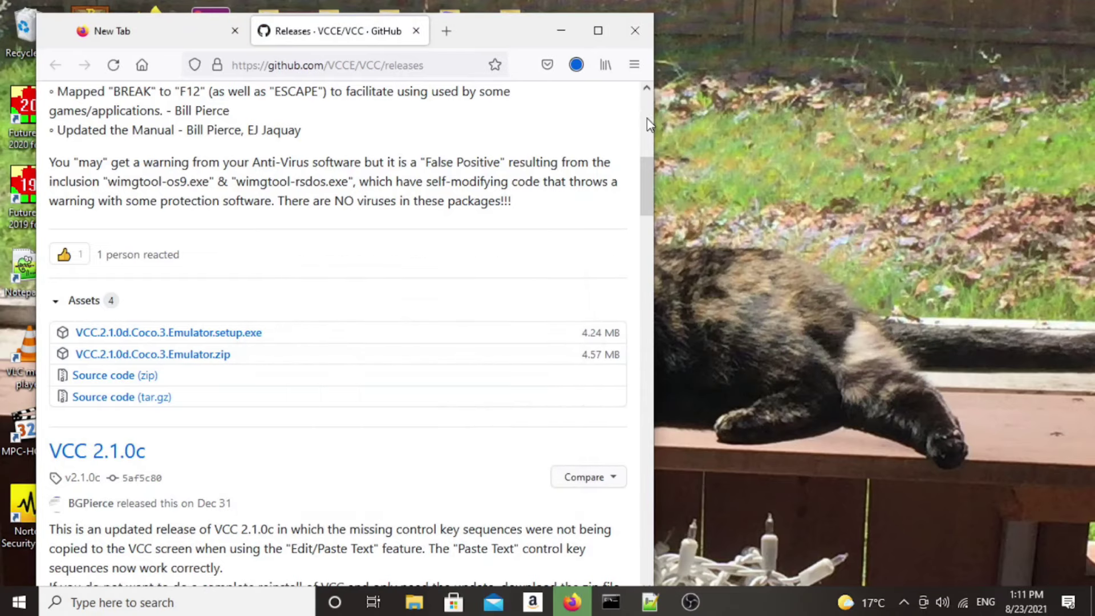
- Open the downloaded emulator zip archive and minimize the browser window
{"action": "left_click", "coordinate": [576, 65]}
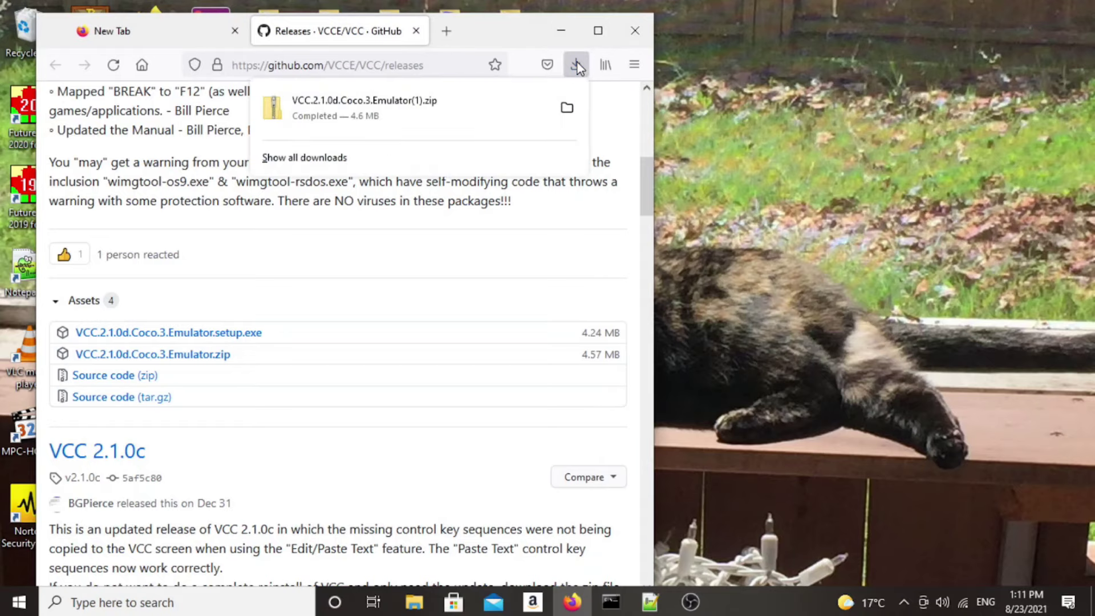
{"action": "left_click", "coordinate": [401, 112]}
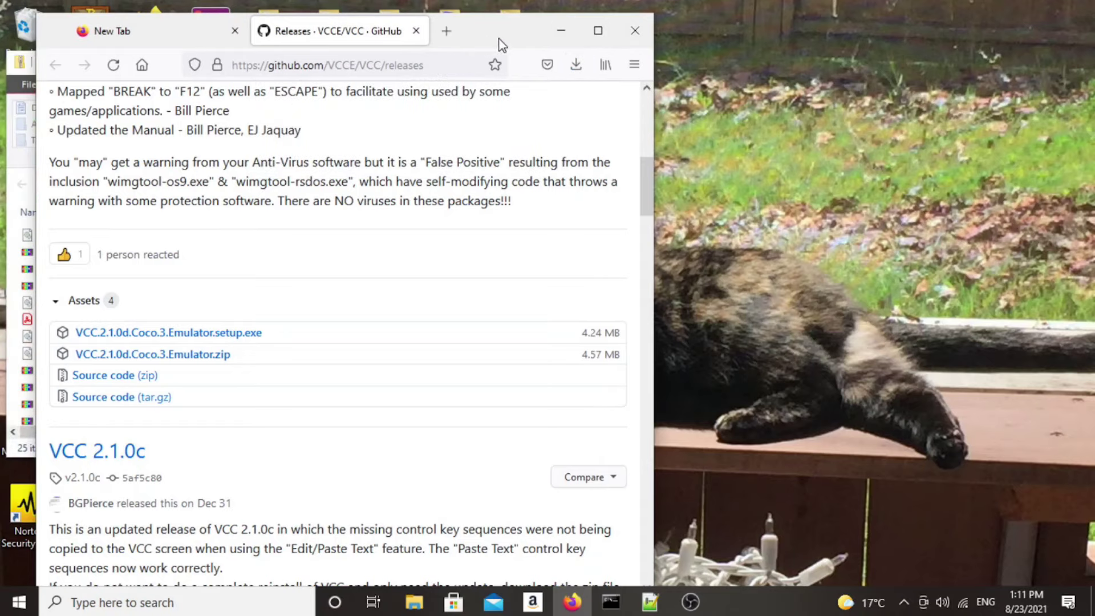
{"action": "left_click", "coordinate": [561, 33]}
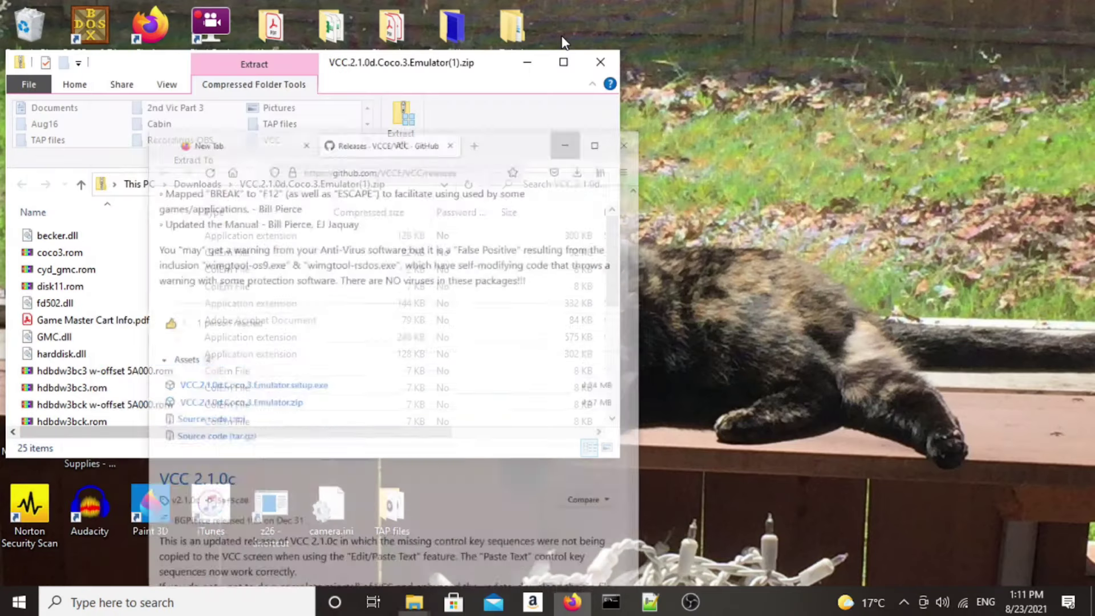
- Place the empty VCC Emulator folder window beside the archive window and enlarge the archive's file list
{"action": "mouse_move", "coordinate": [422, 613]}
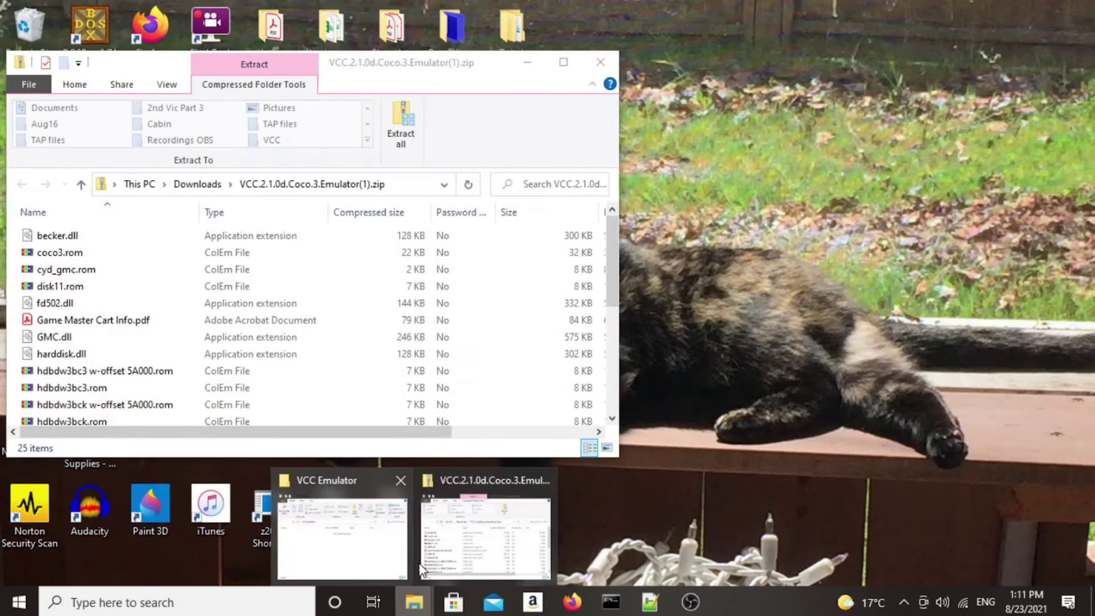
{"action": "left_click", "coordinate": [383, 549]}
{"action": "left_click_drag", "start_coordinate": [365, 68], "coordinate": [782, 58]}
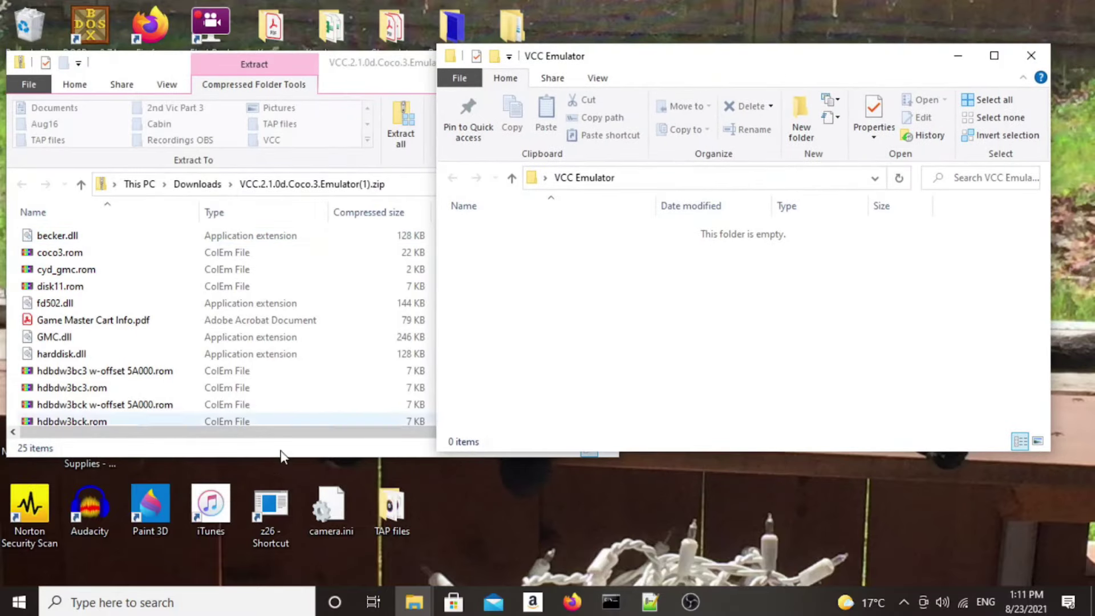
{"action": "left_click_drag", "start_coordinate": [280, 457], "coordinate": [277, 587]}
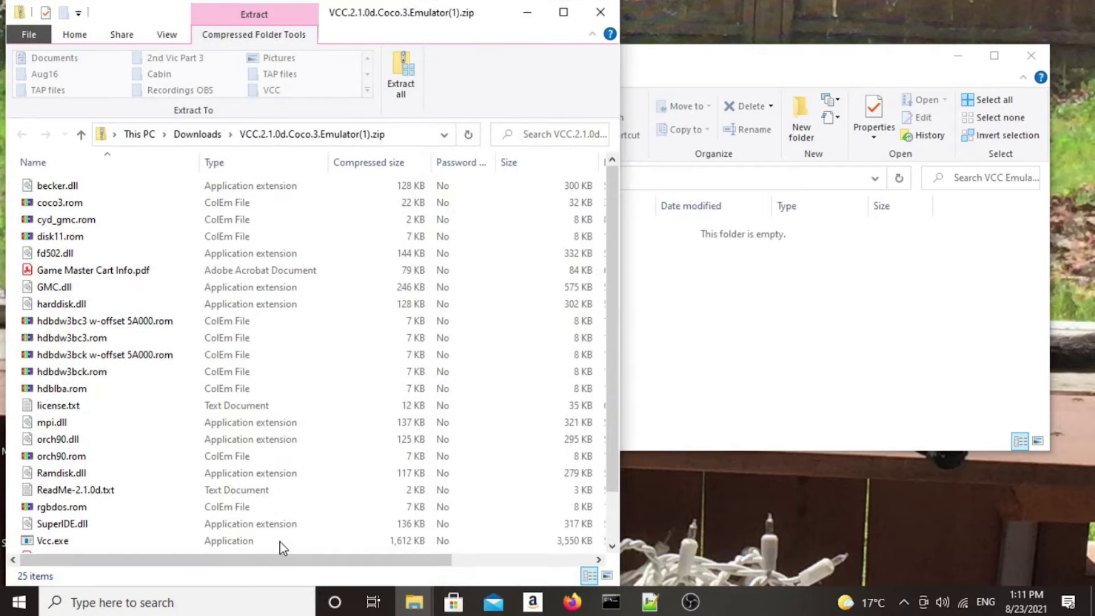
- Copy all files from the zip archive into the VCC Emulator folder and close the archive window
{"action": "left_click_drag", "start_coordinate": [87, 182], "coordinate": [88, 546]}
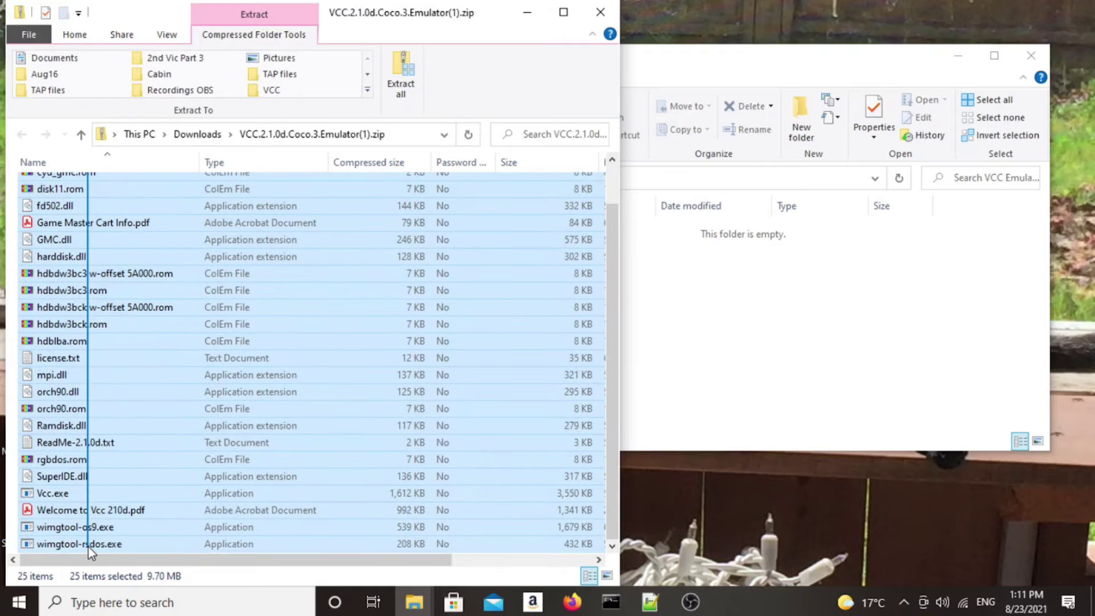
{"action": "key", "text": "ctrl+c"}
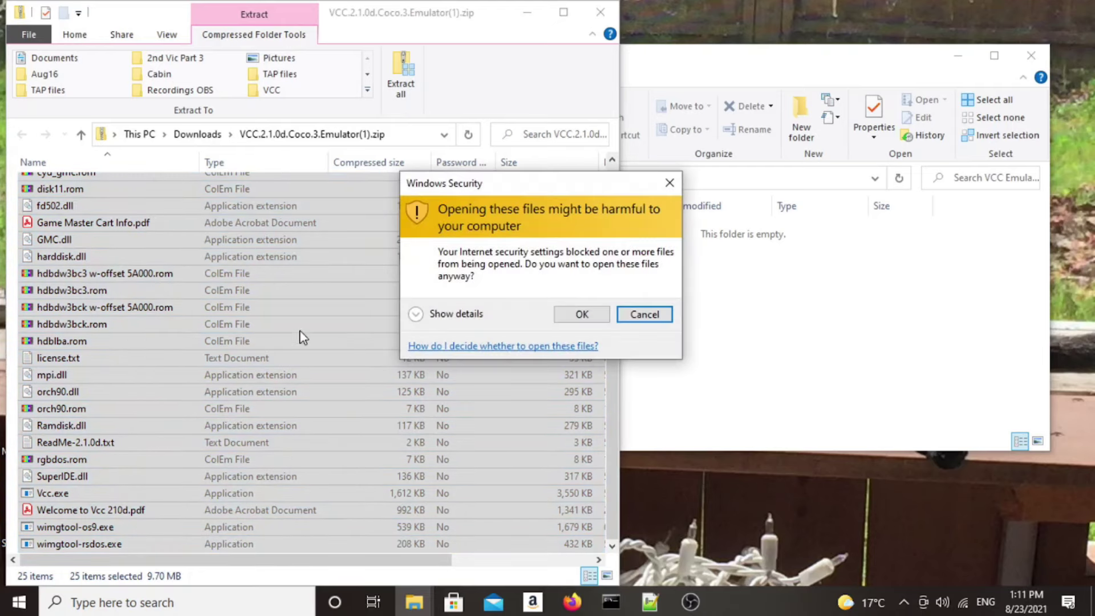
{"action": "left_click", "coordinate": [654, 315]}
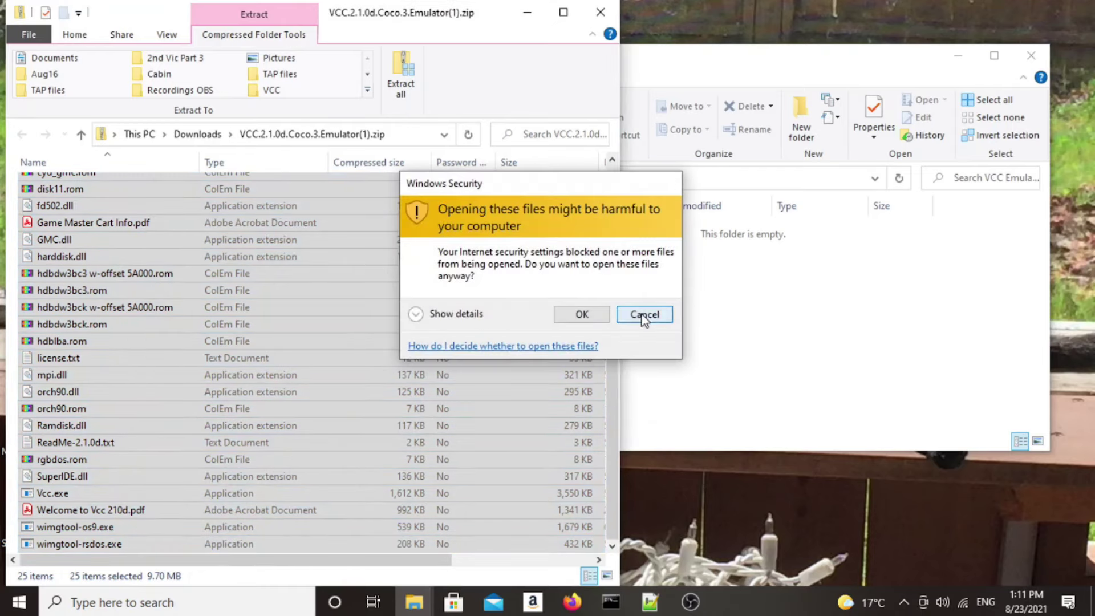
{"action": "left_click_drag", "start_coordinate": [172, 292], "coordinate": [782, 319]}
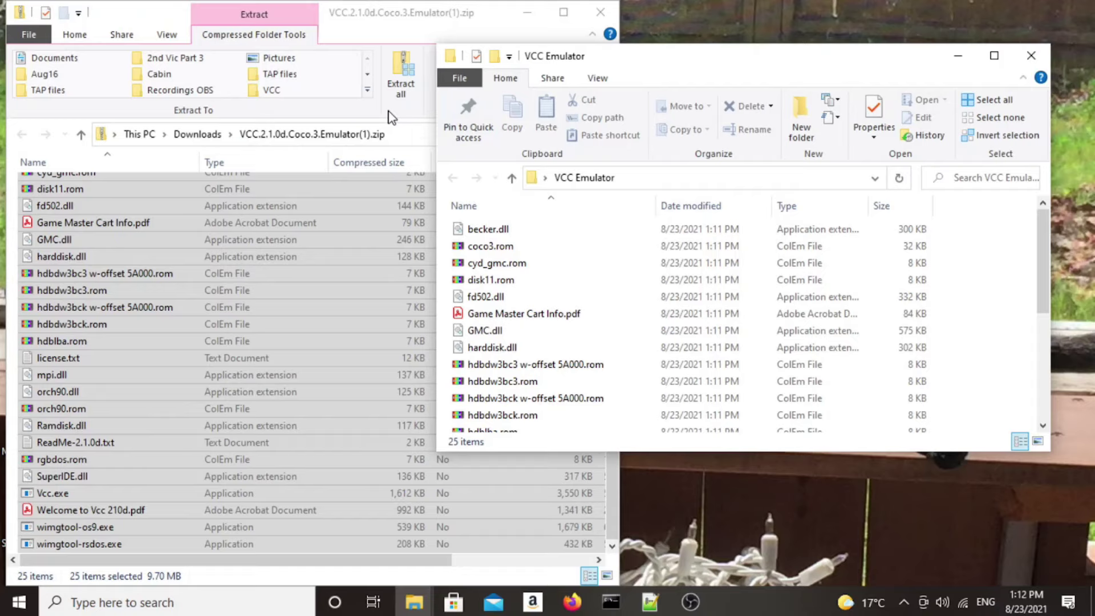
{"action": "left_click", "coordinate": [40, 136]}
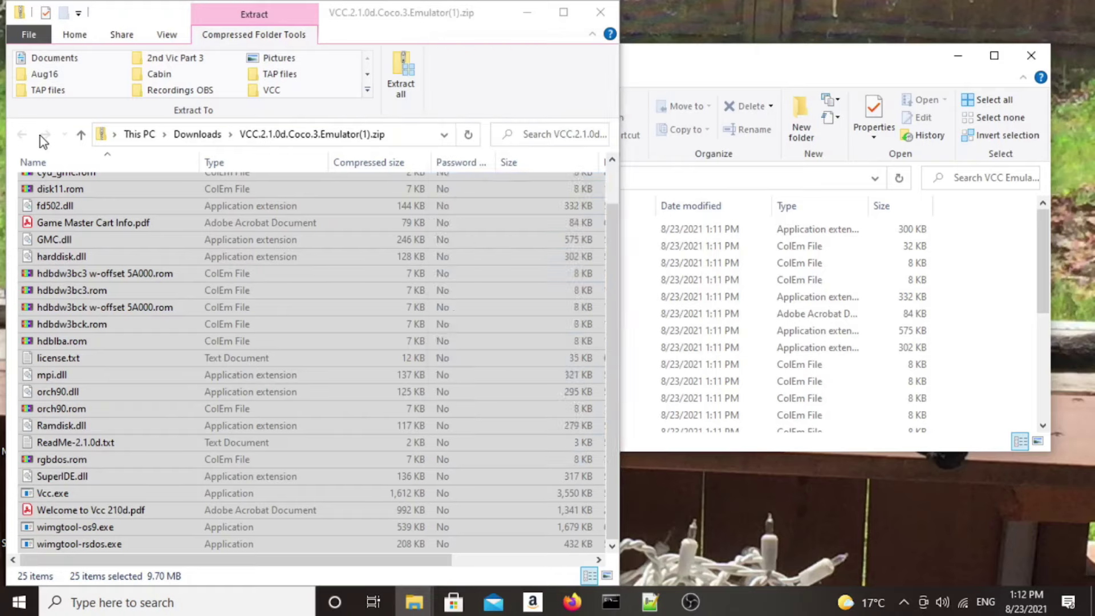
{"action": "left_click", "coordinate": [597, 13]}
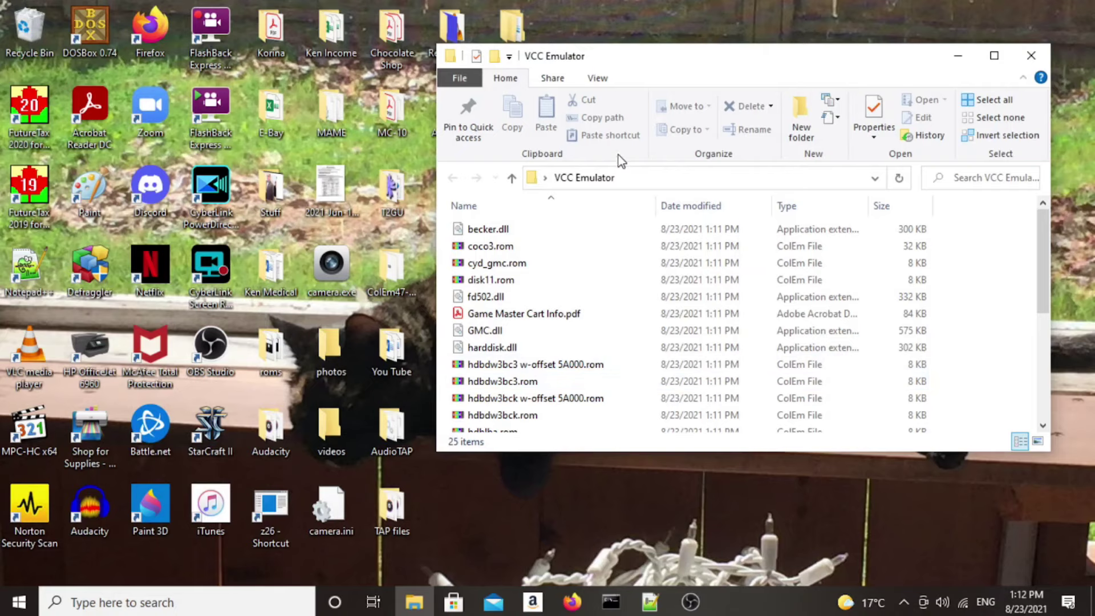
- Launch Vcc.exe from the VCC Emulator folder, choosing to run it anyway despite the SmartScreen warning
{"action": "left_click_drag", "start_coordinate": [689, 63], "coordinate": [551, 34]}
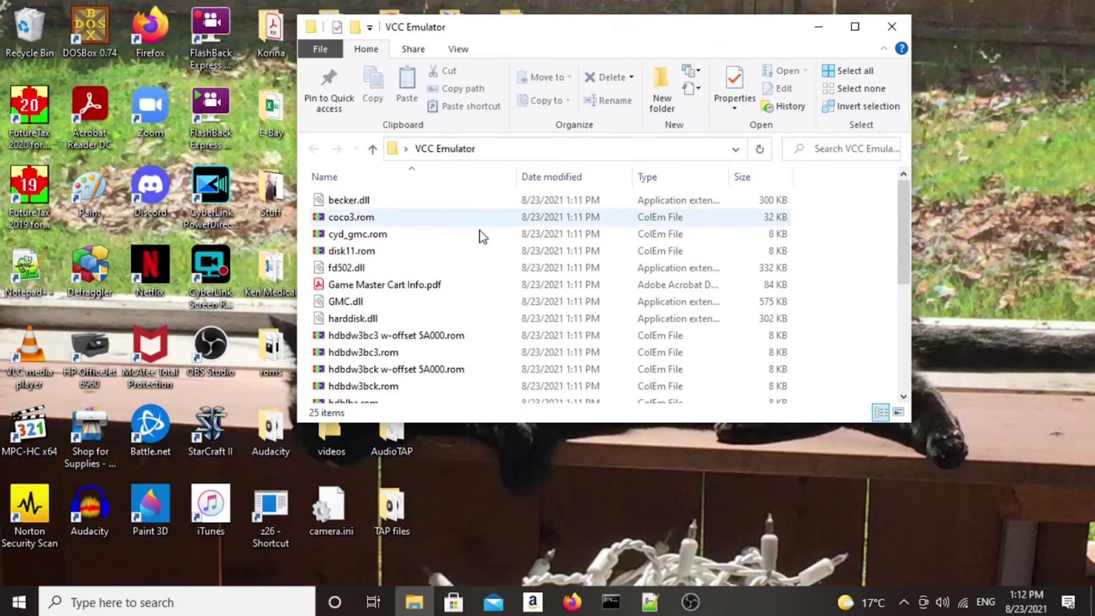
{"action": "scroll", "coordinate": [451, 255], "scroll_direction": "down", "scroll_amount": 1}
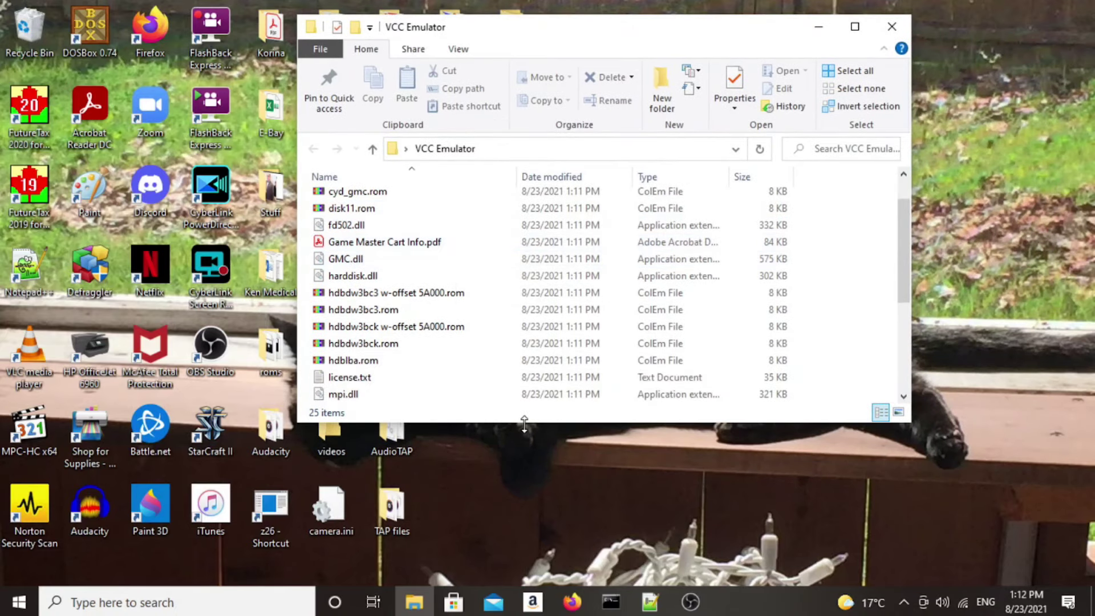
{"action": "left_click_drag", "start_coordinate": [524, 423], "coordinate": [526, 596]}
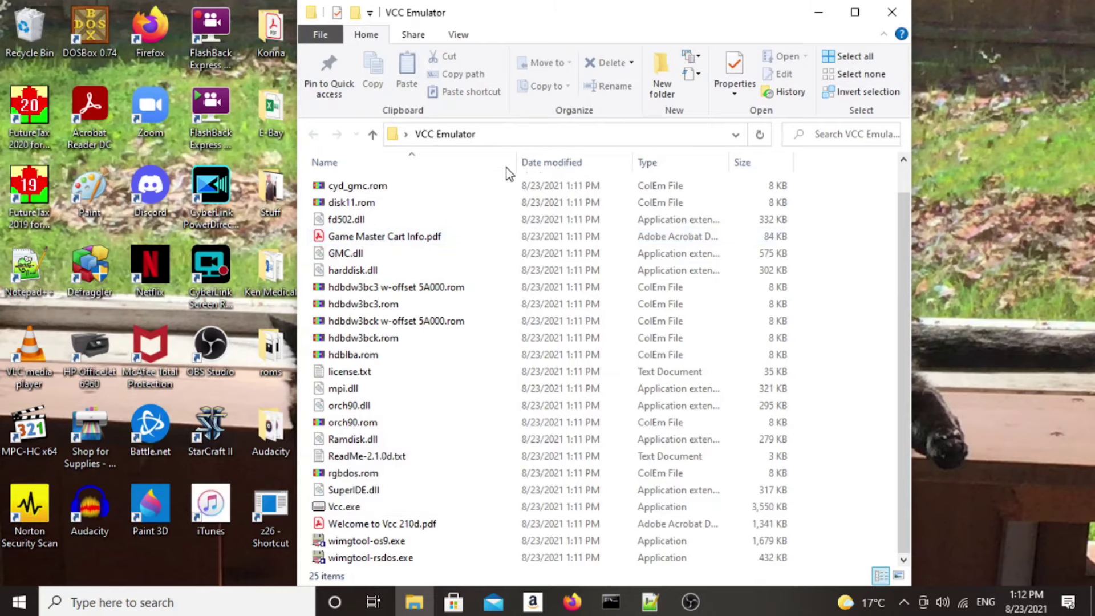
{"action": "double_click", "coordinate": [350, 509]}
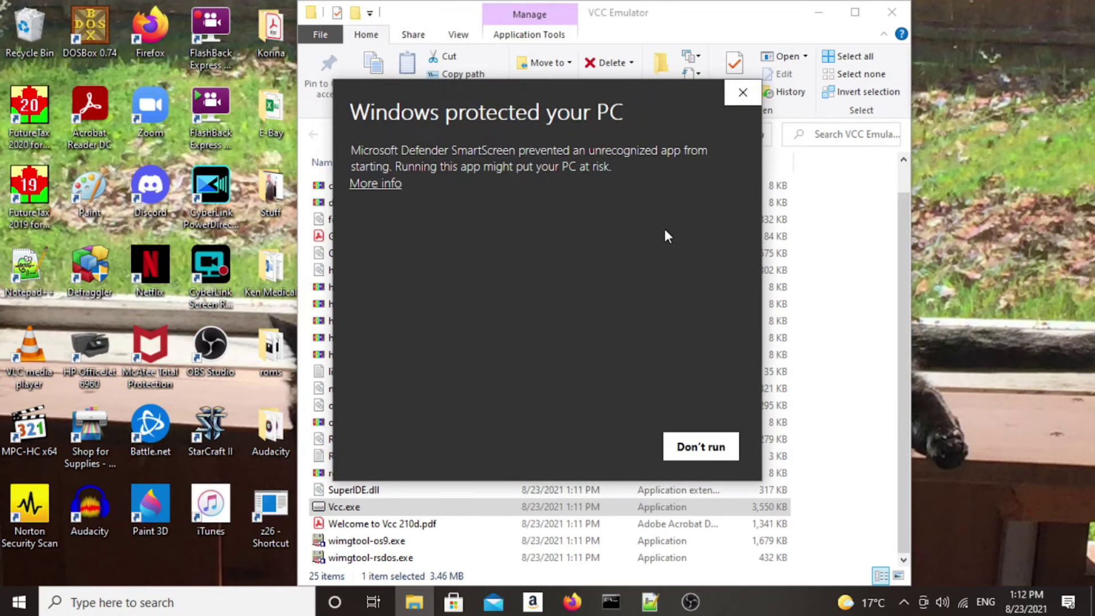
{"action": "left_click", "coordinate": [376, 184]}
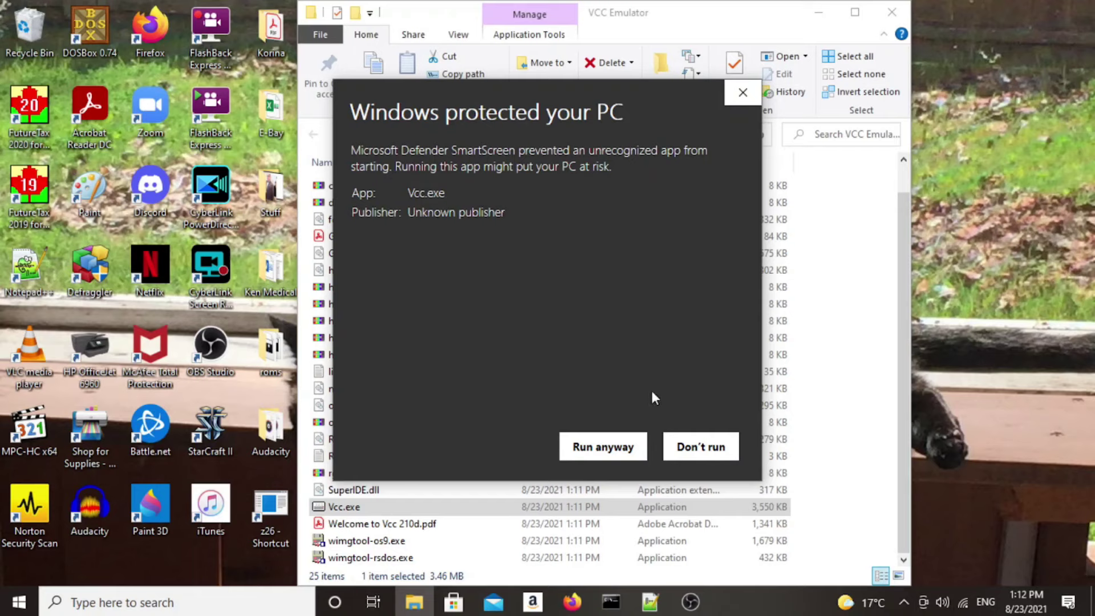
{"action": "left_click", "coordinate": [600, 450]}
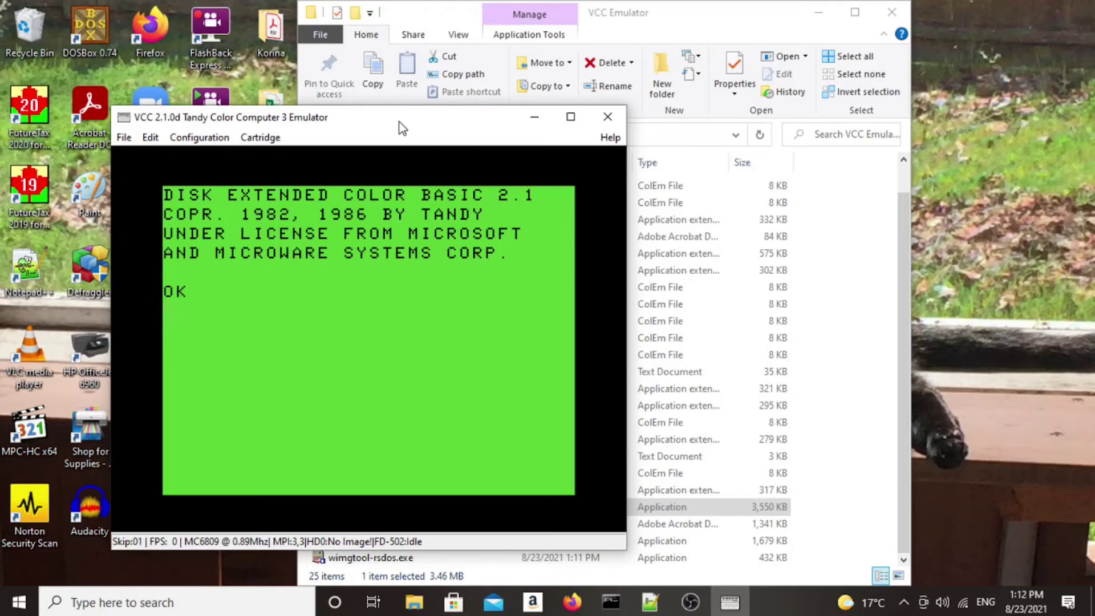
- Reposition the emulator window and enlarge it to the full height of the desktop
{"action": "left_click_drag", "start_coordinate": [399, 121], "coordinate": [514, 98]}
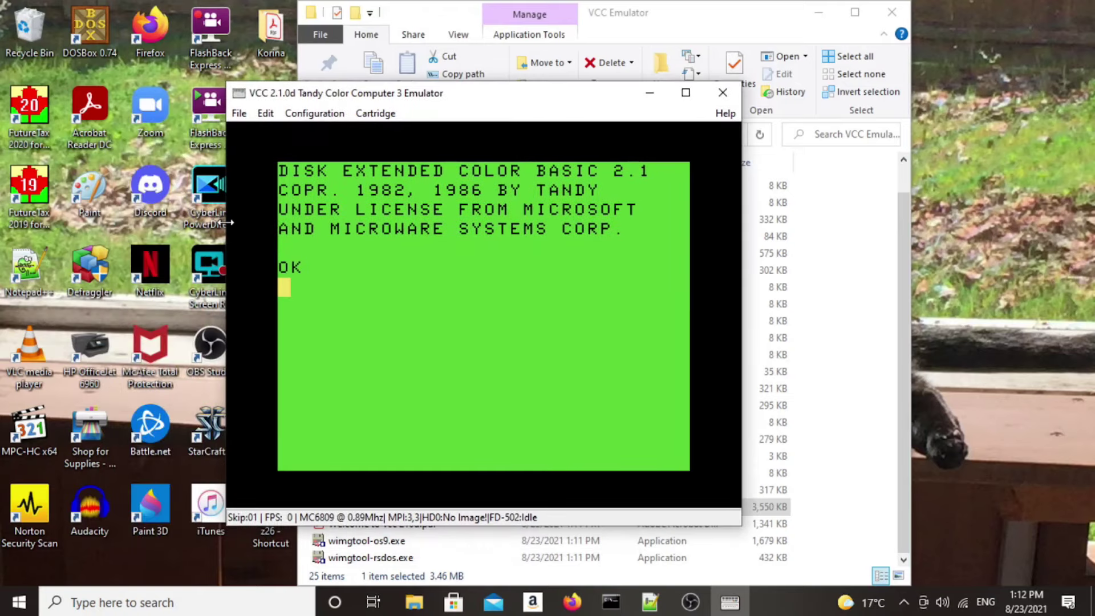
{"action": "left_click_drag", "start_coordinate": [227, 221], "coordinate": [86, 217]}
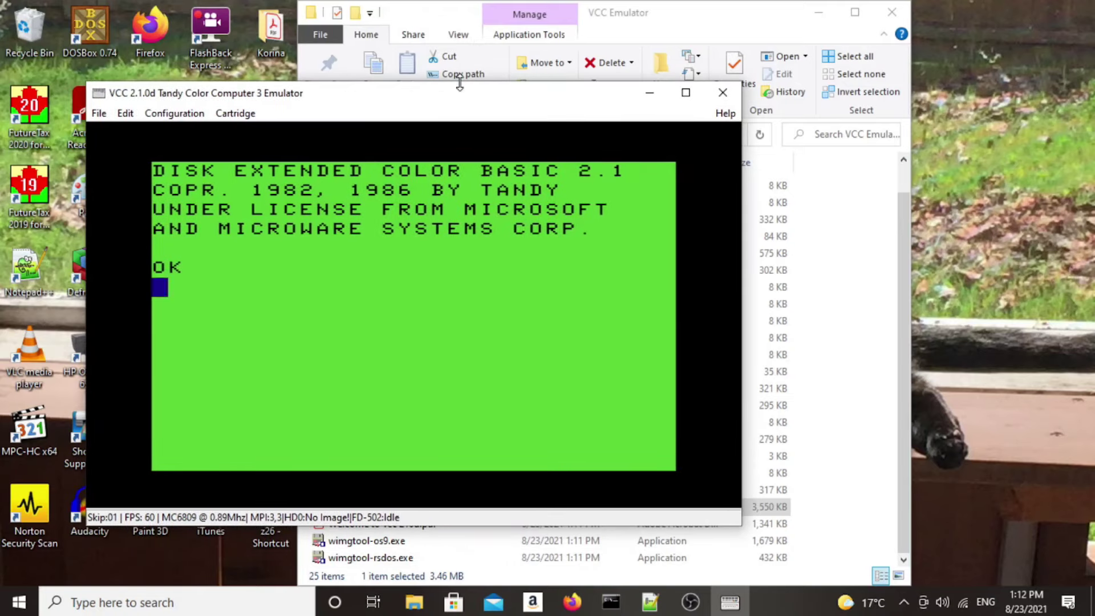
{"action": "left_click_drag", "start_coordinate": [461, 82], "coordinate": [470, 7]}
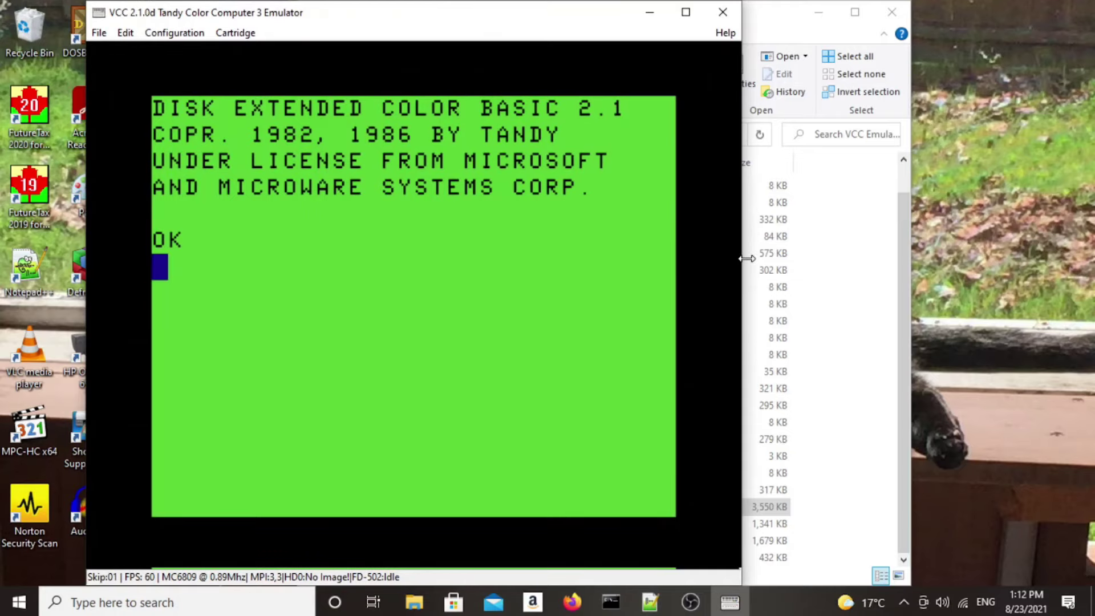
{"action": "left_click_drag", "start_coordinate": [741, 256], "coordinate": [830, 251]}
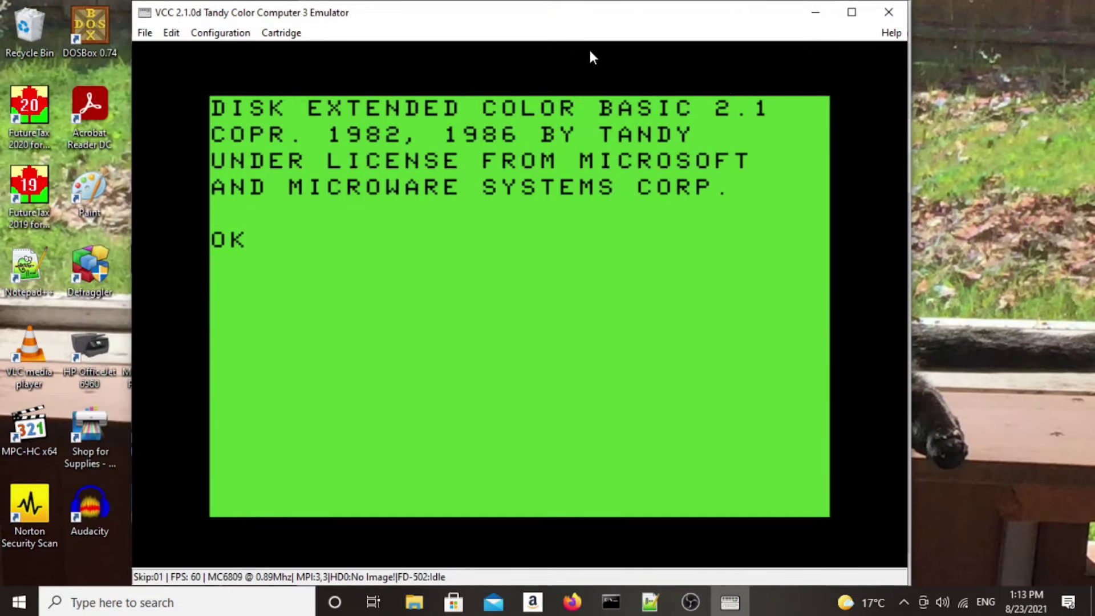
- Review the emulator's file and edit commands and flip the artifact colors
{"action": "left_click", "coordinate": [145, 33]}
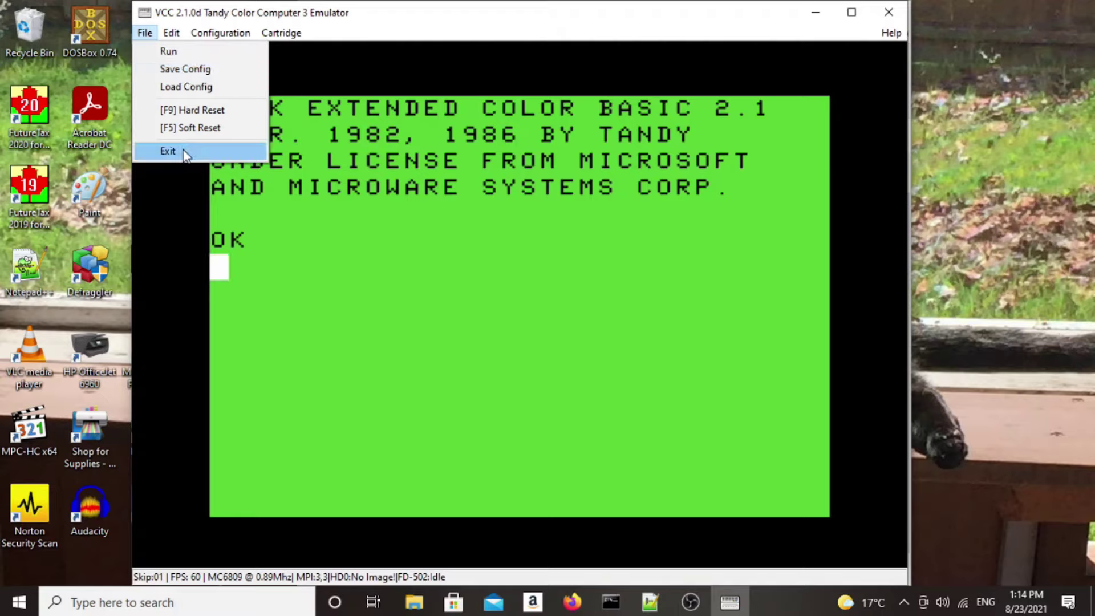
{"action": "mouse_move", "coordinate": [172, 37]}
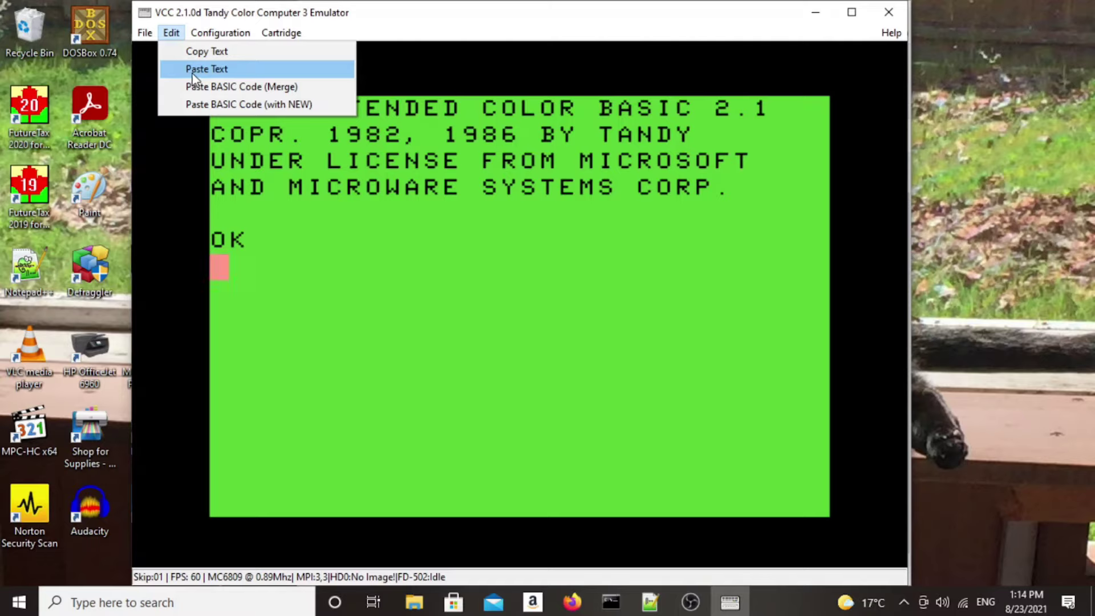
{"action": "mouse_move", "coordinate": [219, 34]}
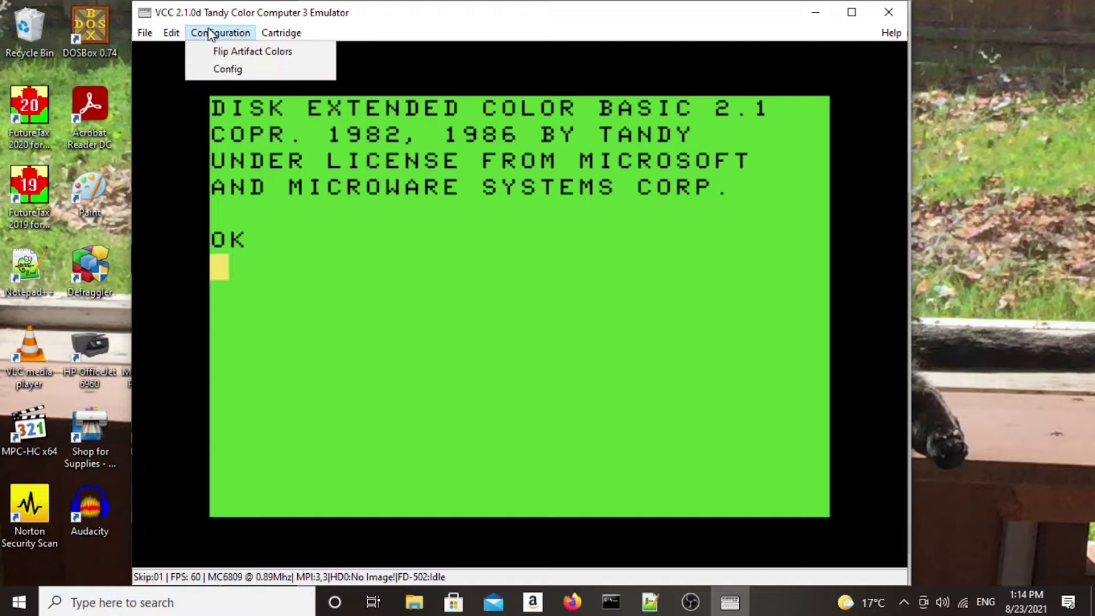
{"action": "left_click", "coordinate": [245, 51]}
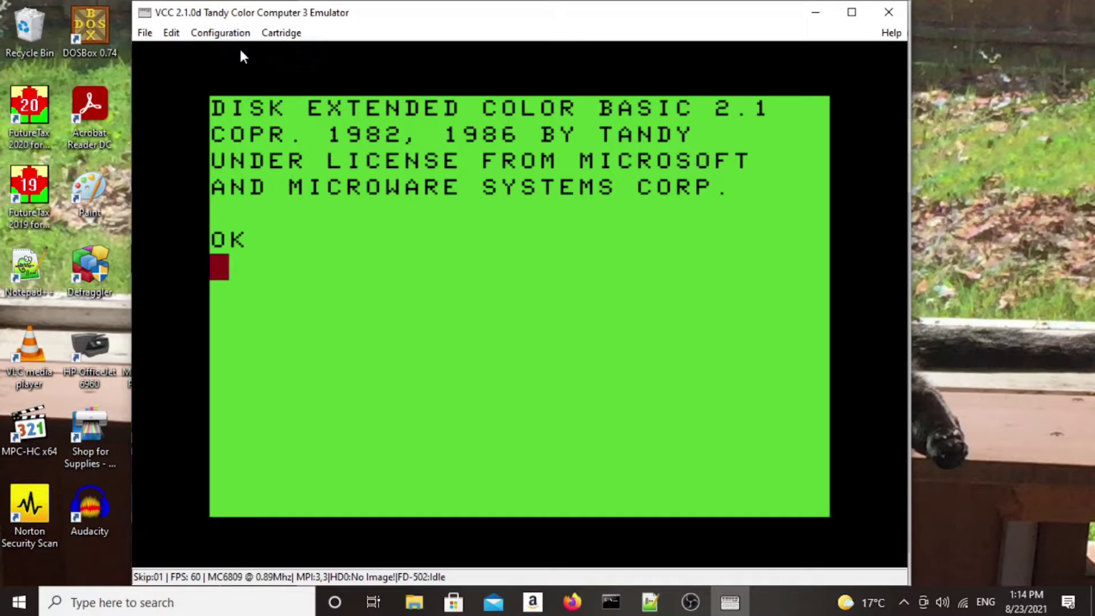
- Set the emulated CPU to Hitachi HD6309 in the Vcc options and apply the change
{"action": "left_click", "coordinate": [220, 33]}
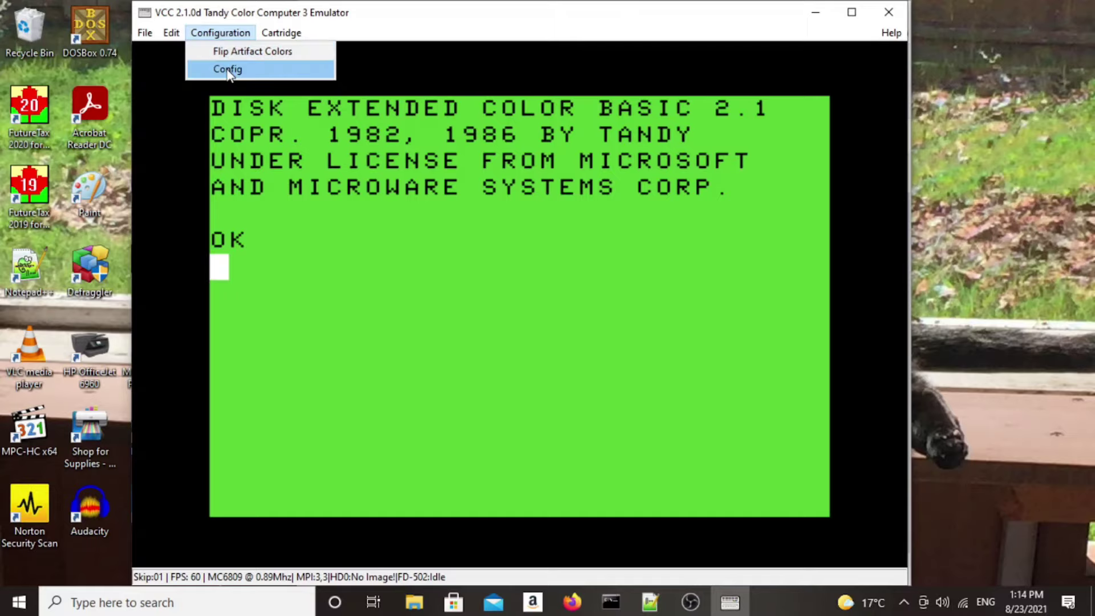
{"action": "left_click", "coordinate": [227, 69]}
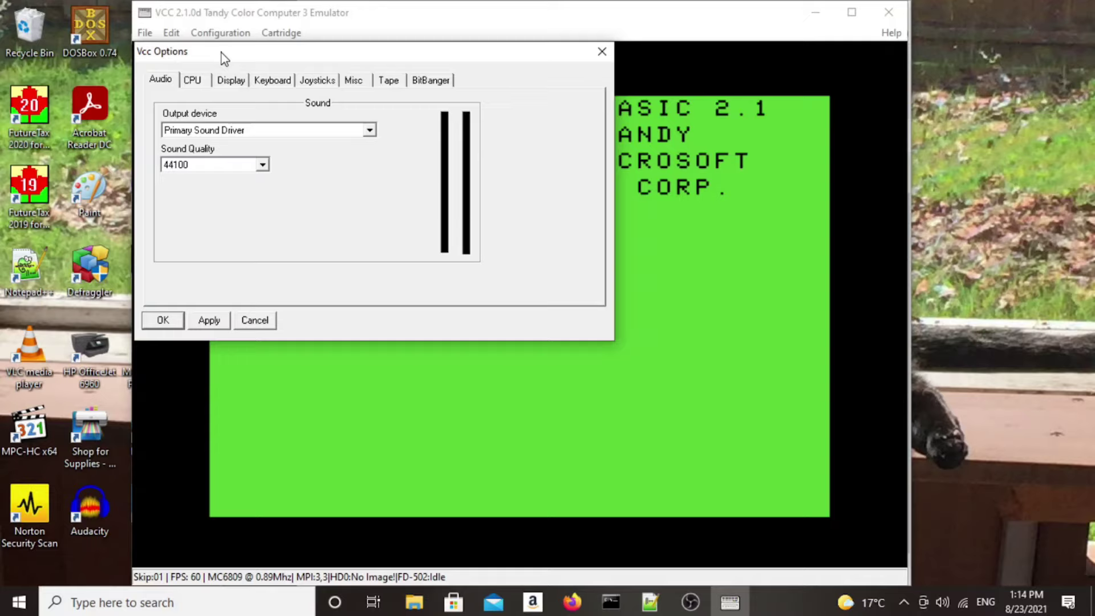
{"action": "left_click", "coordinate": [190, 81]}
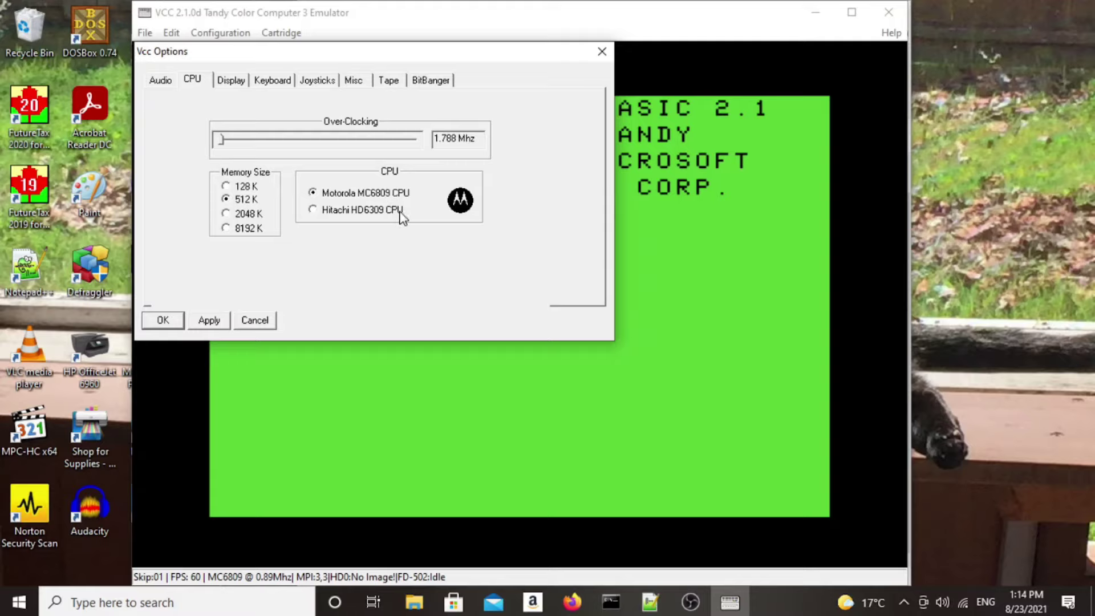
{"action": "left_click", "coordinate": [316, 209]}
{"action": "left_click", "coordinate": [210, 320]}
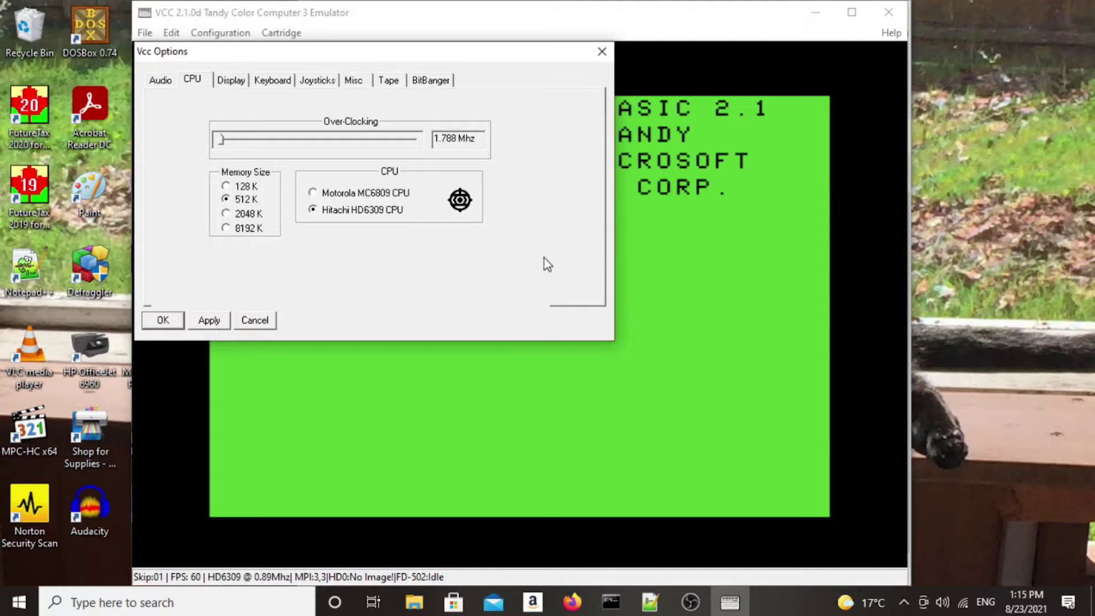
- Set the emulator's display monitor type to RGB and apply the change
{"action": "left_click", "coordinate": [230, 83]}
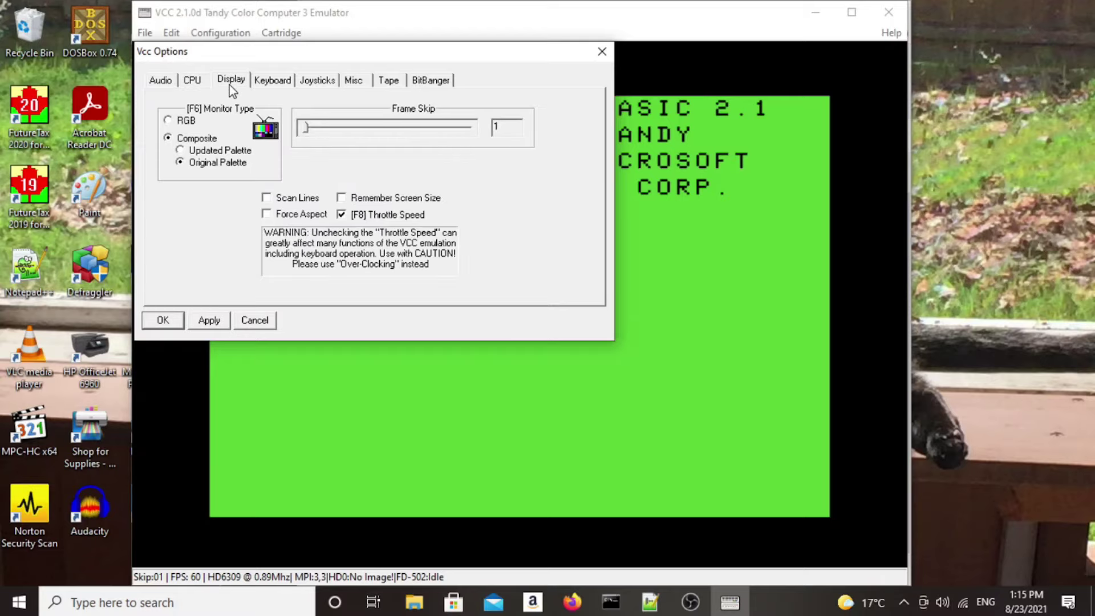
{"action": "left_click", "coordinate": [169, 121]}
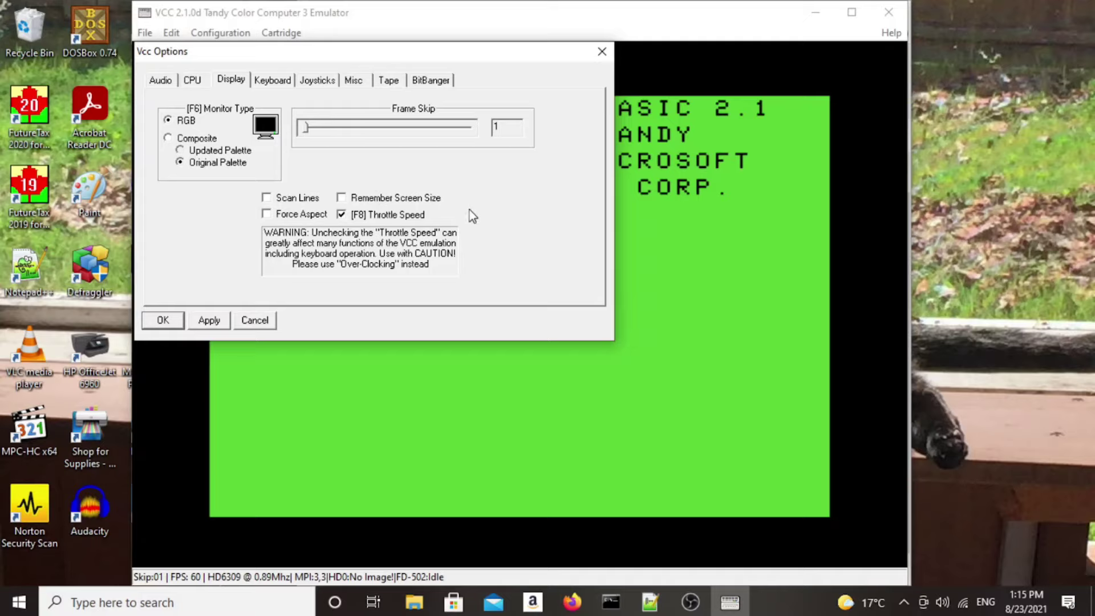
{"action": "left_click", "coordinate": [208, 321]}
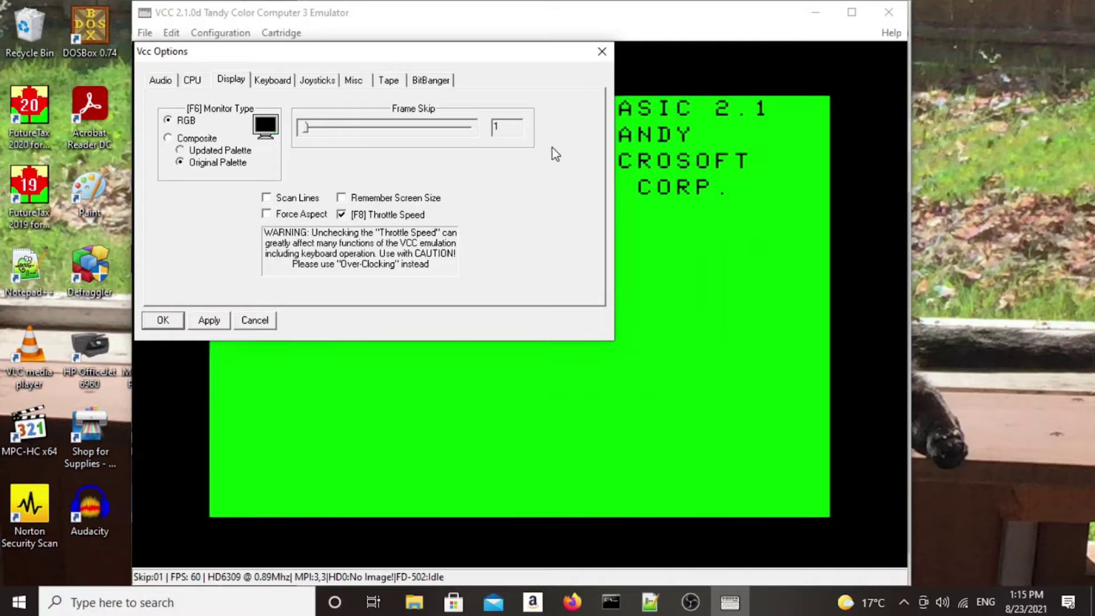
- Select the Natural (OS-9) keyboard mapping in the Vcc options
{"action": "left_click", "coordinate": [271, 80]}
{"action": "left_click", "coordinate": [276, 137]}
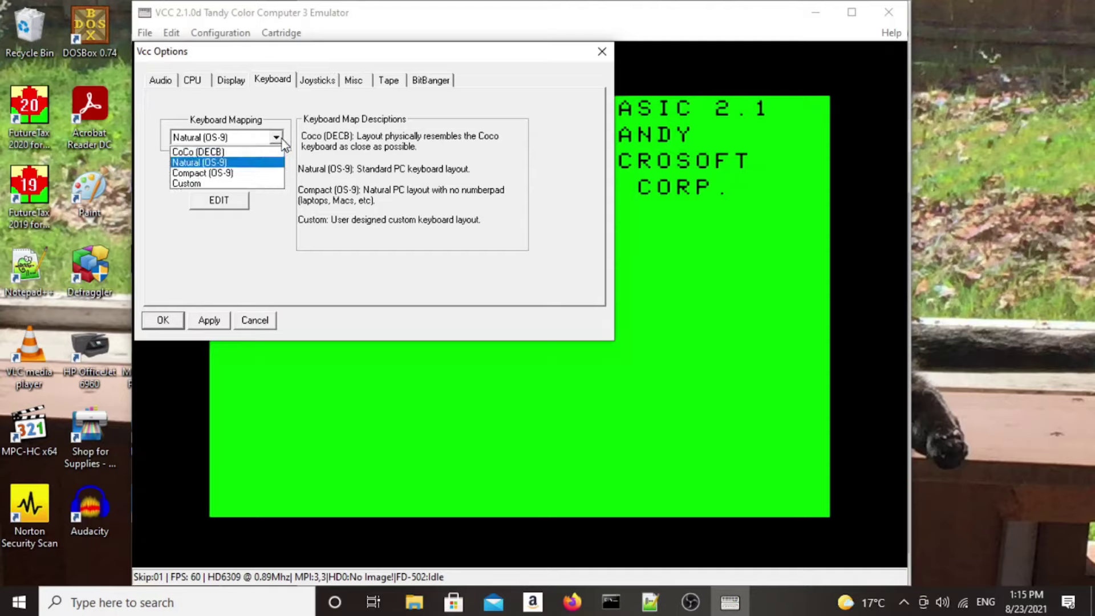
{"action": "left_click", "coordinate": [204, 163]}
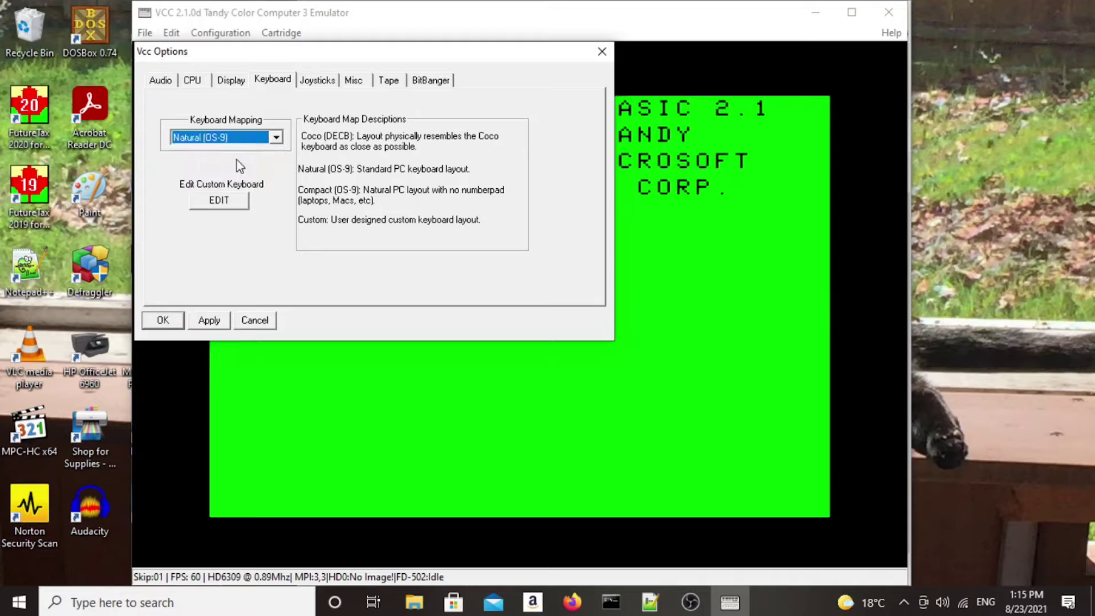
- Review the joystick, miscellaneous, tape and BitBanger settings in the Vcc options
{"action": "left_click", "coordinate": [311, 83]}
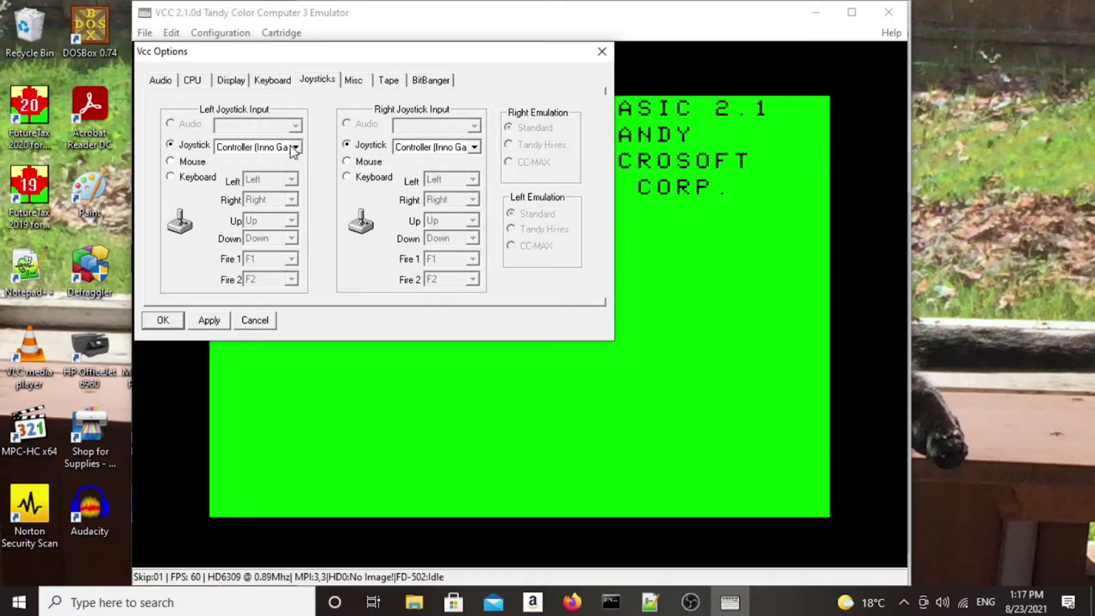
{"action": "left_click", "coordinate": [354, 80]}
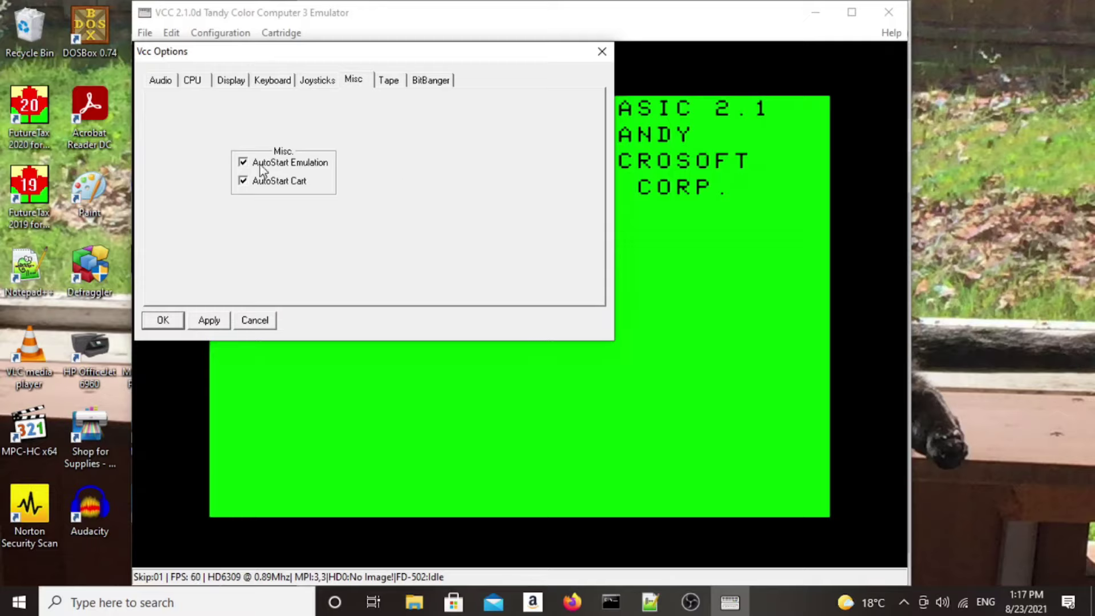
{"action": "left_click", "coordinate": [389, 83]}
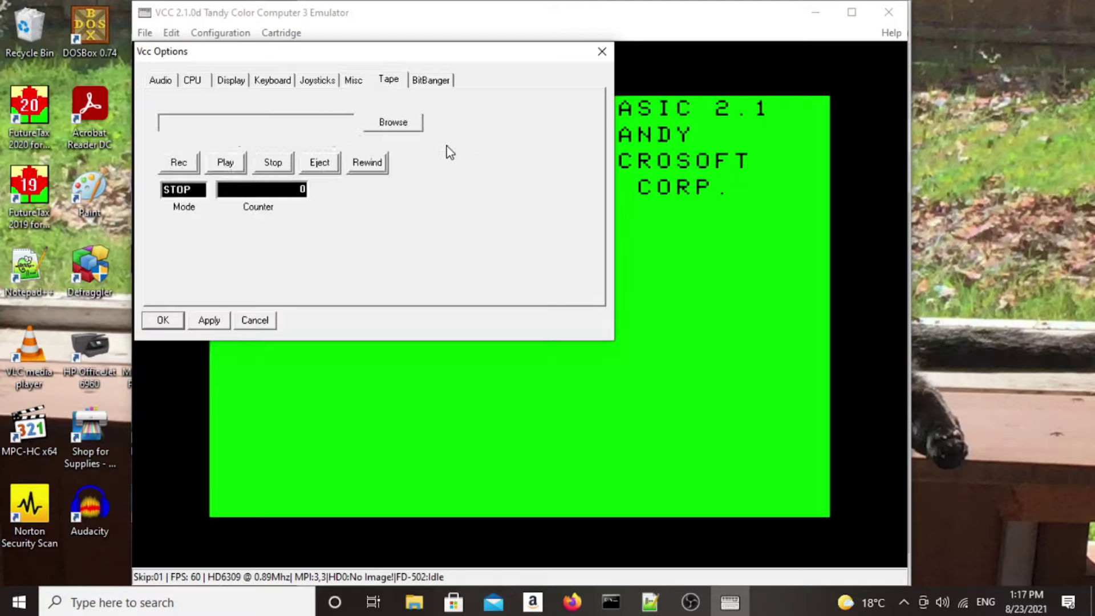
{"action": "left_click", "coordinate": [425, 83]}
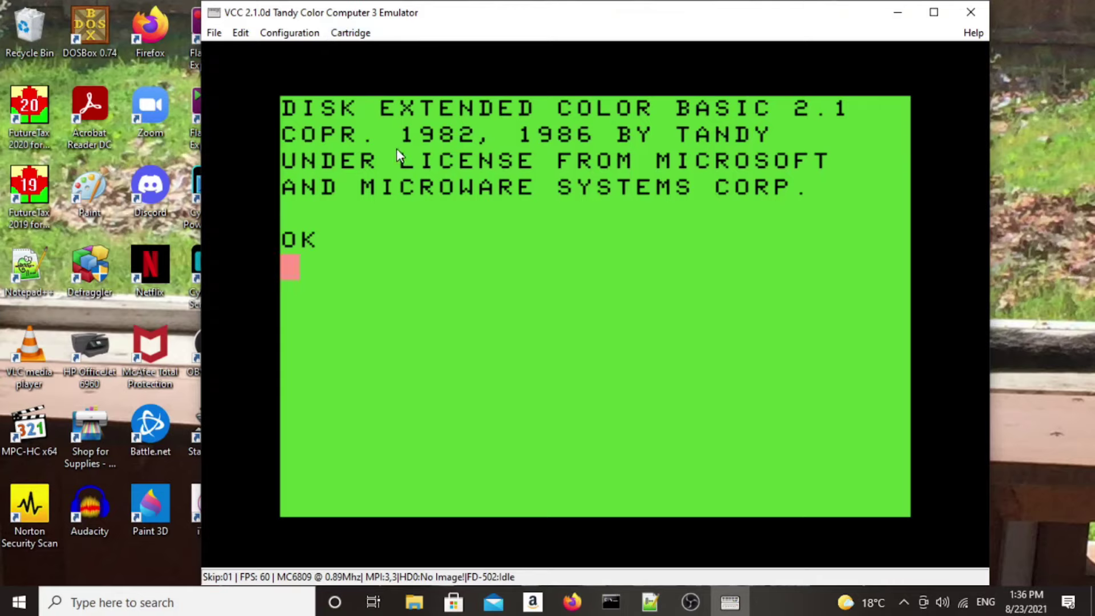
- Look through the Cartridge, CASSETTE, Disk and NitrOS9(6308) subfolders of VCC Emulator in File Explorer, and return to the emulator
{"action": "left_click", "coordinate": [414, 602]}
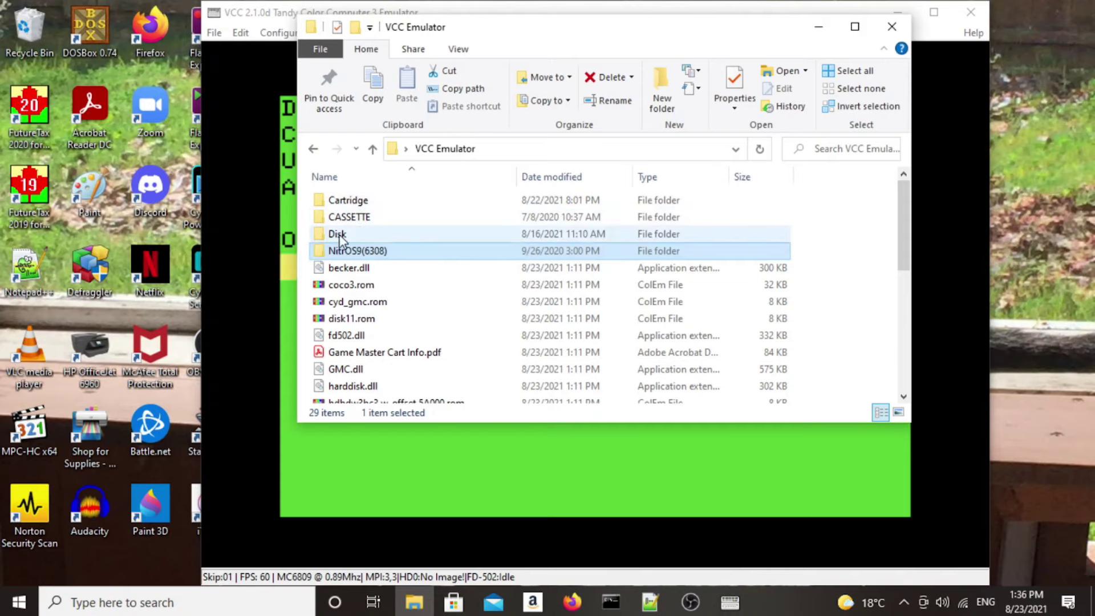
{"action": "left_click", "coordinate": [352, 203]}
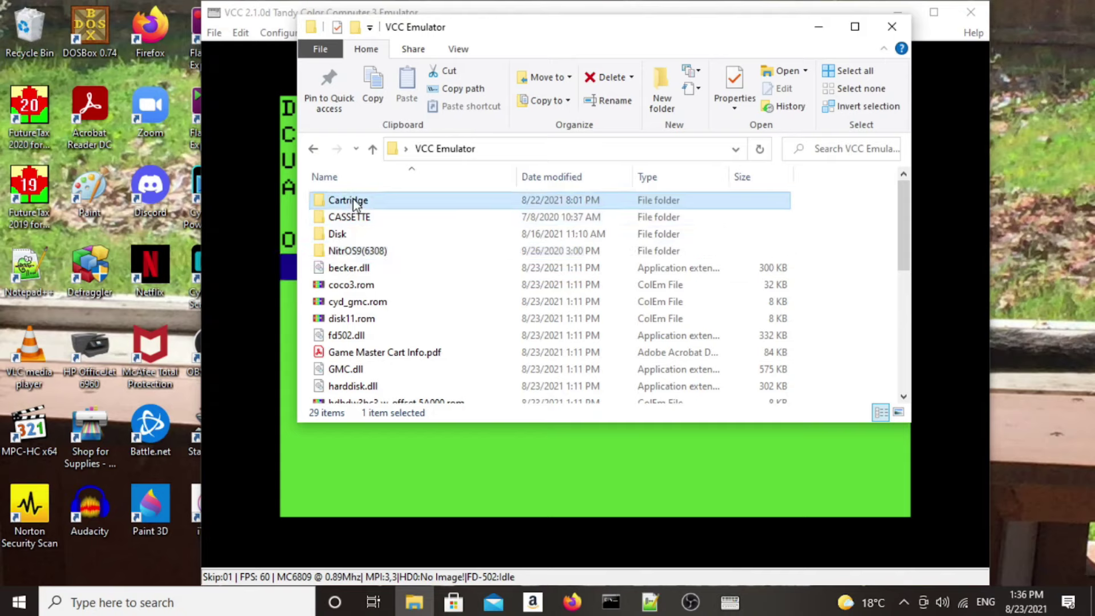
{"action": "double_click", "coordinate": [353, 203]}
{"action": "left_click", "coordinate": [452, 148]}
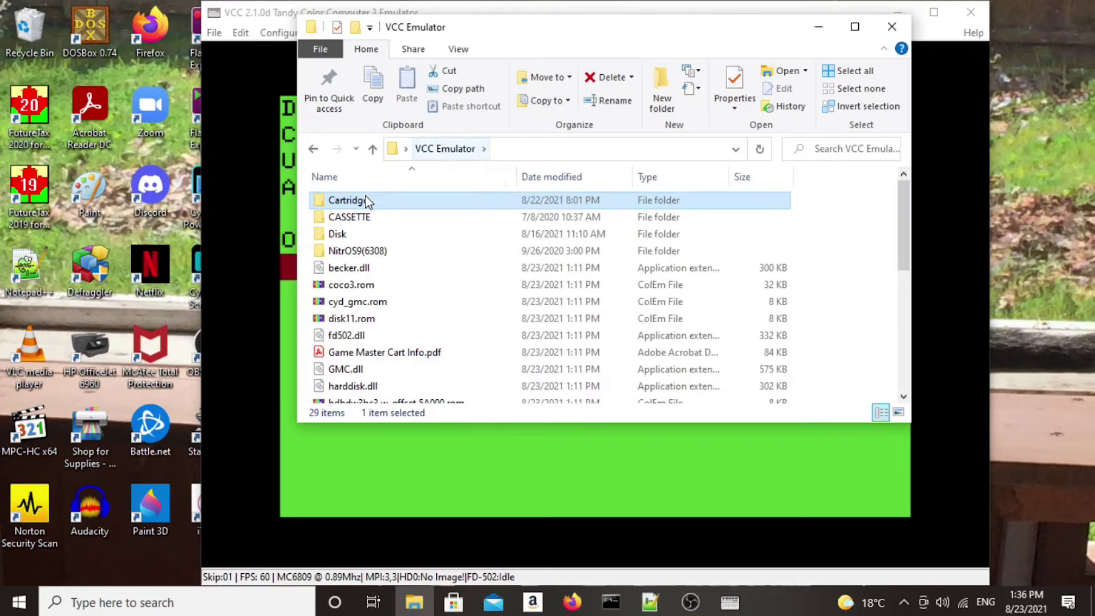
{"action": "double_click", "coordinate": [360, 220]}
{"action": "left_click", "coordinate": [443, 149]}
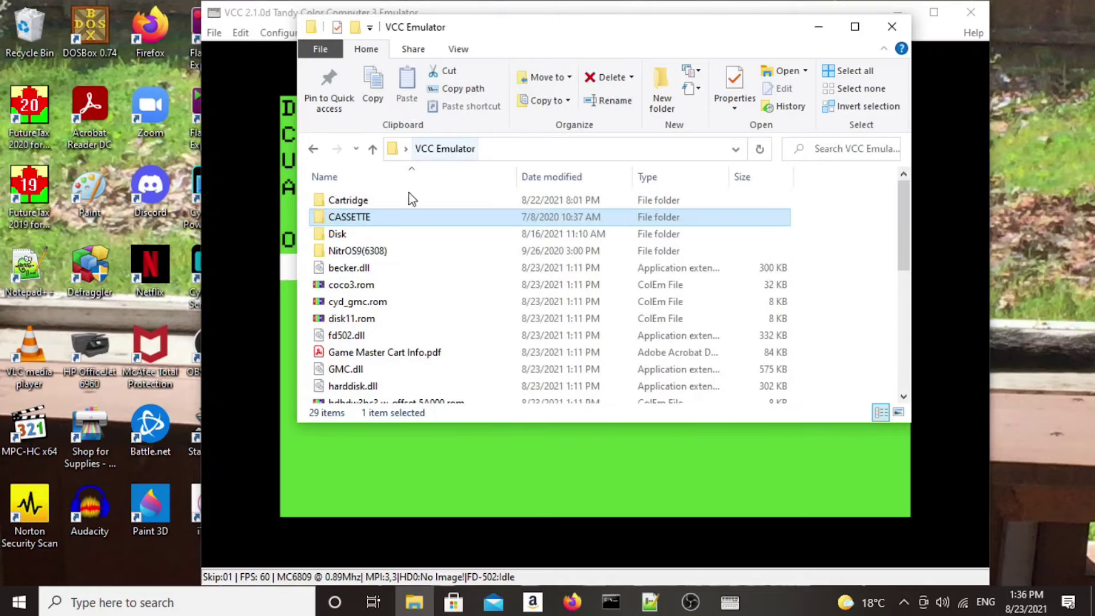
{"action": "double_click", "coordinate": [336, 234]}
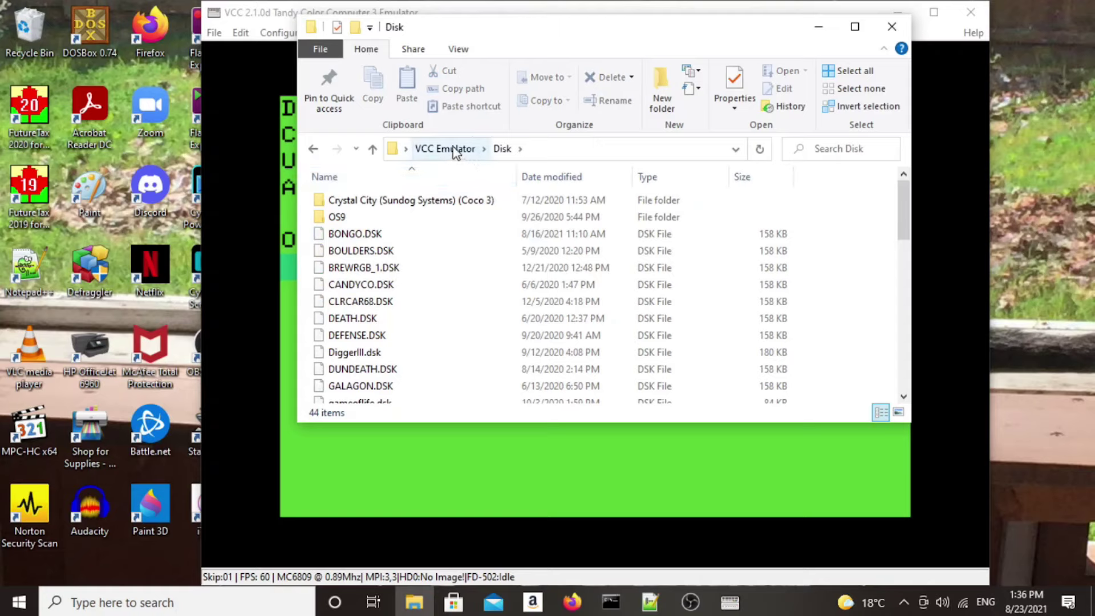
{"action": "left_click", "coordinate": [453, 148]}
{"action": "left_click", "coordinate": [367, 254]}
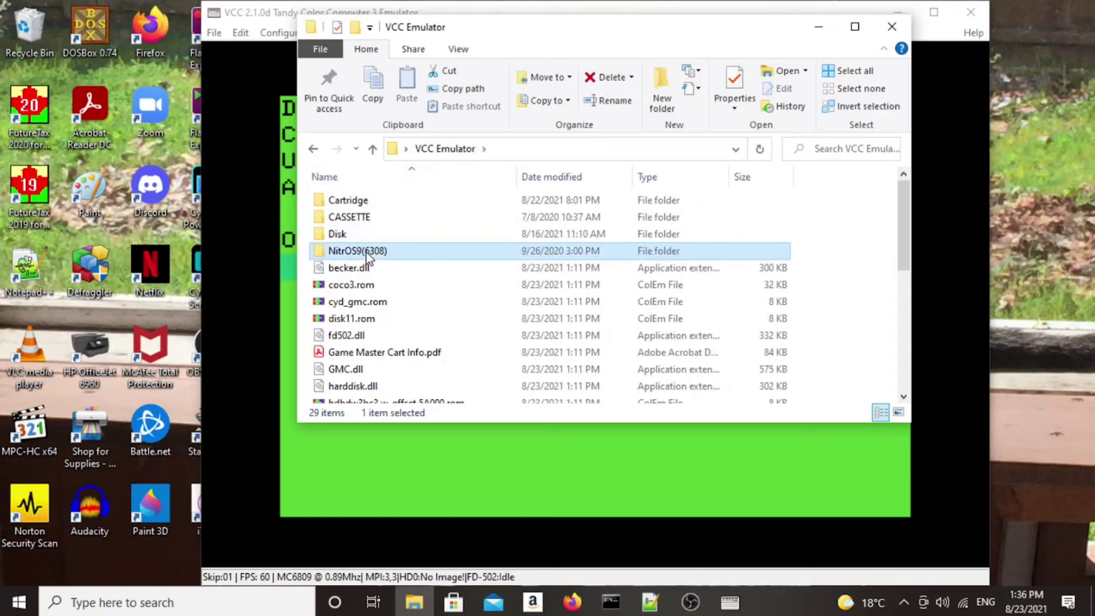
{"action": "double_click", "coordinate": [366, 255]}
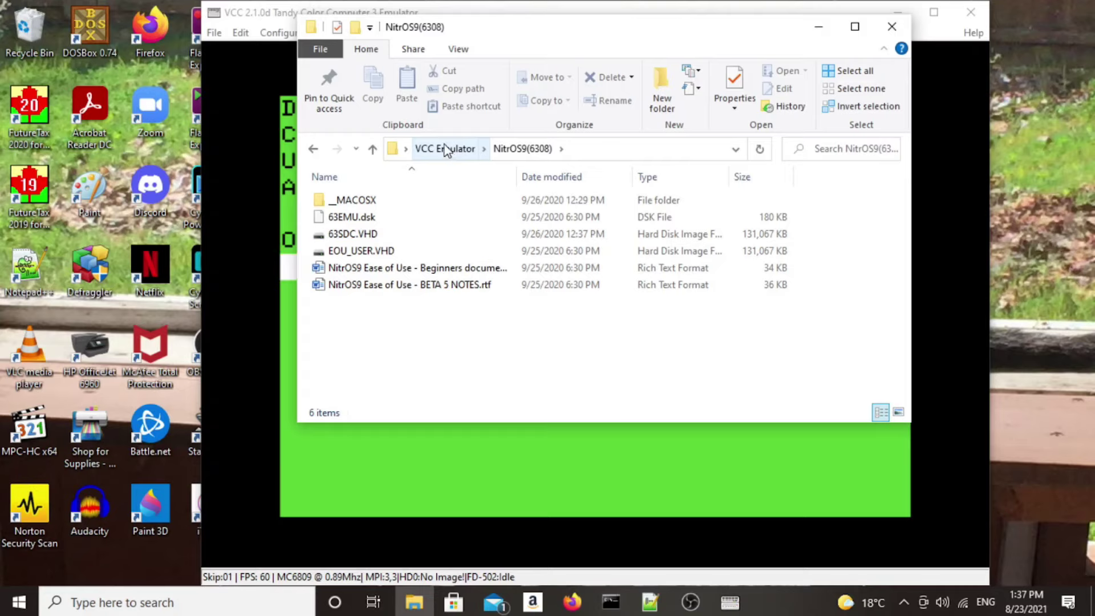
{"action": "left_click", "coordinate": [463, 149]}
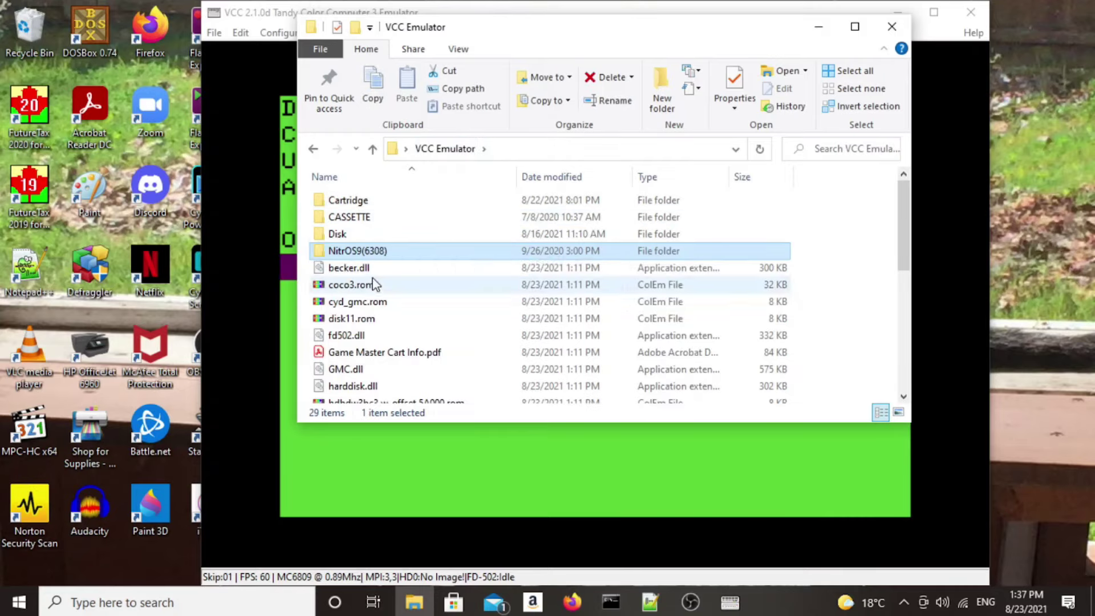
{"action": "left_click", "coordinate": [254, 143]}
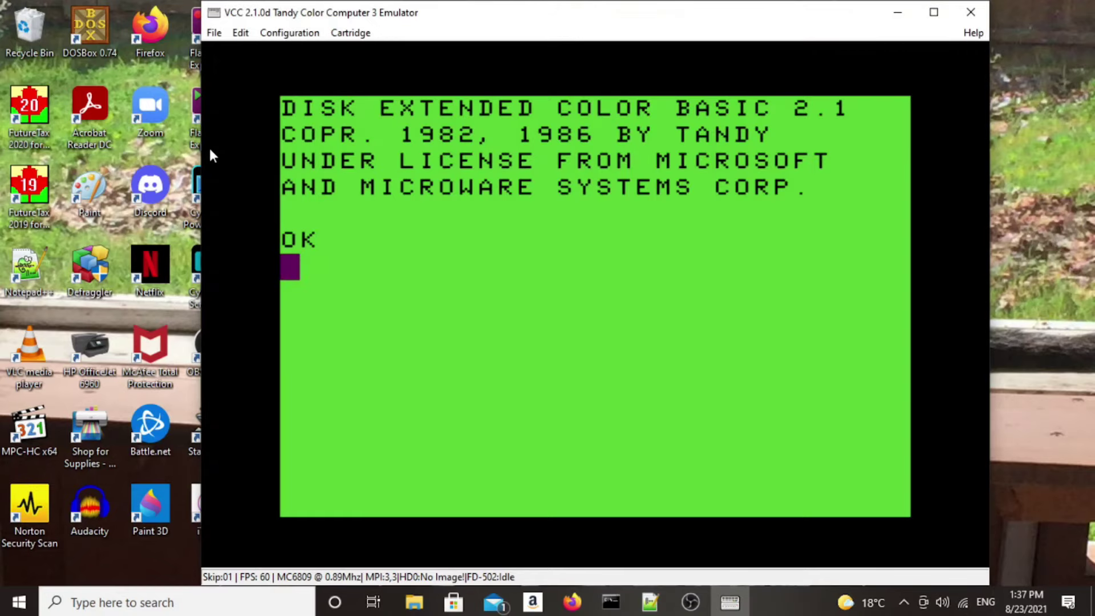
- Load the program pack Super Pitfall (1988) (26-3171) (Tandy) (Coco 3).ccc from the Cartridge folder
{"action": "left_click", "coordinate": [351, 34]}
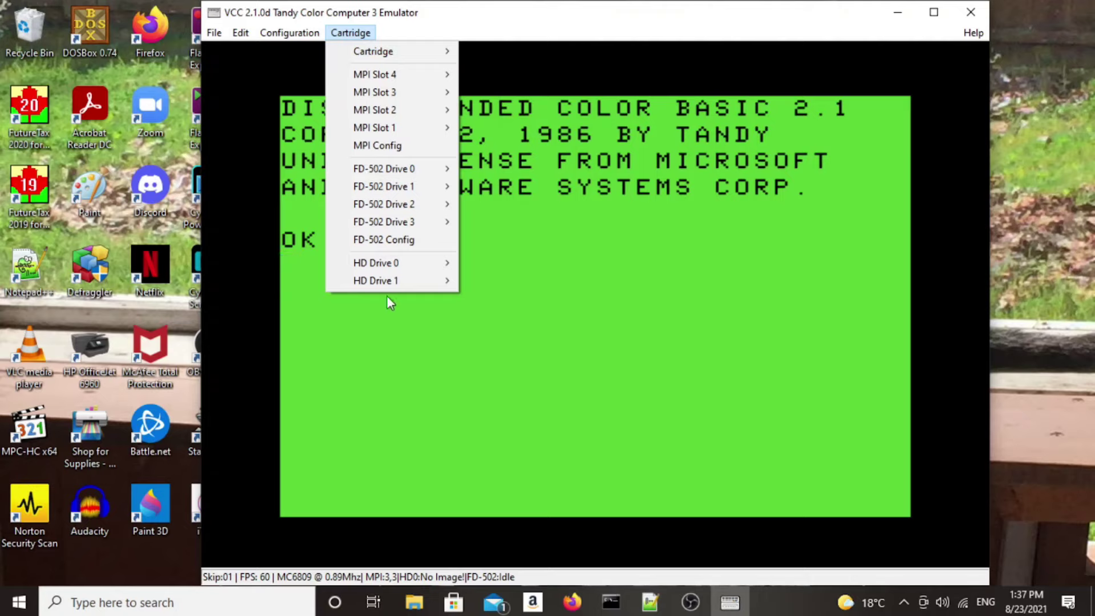
{"action": "mouse_move", "coordinate": [392, 78]}
{"action": "mouse_move", "coordinate": [391, 50]}
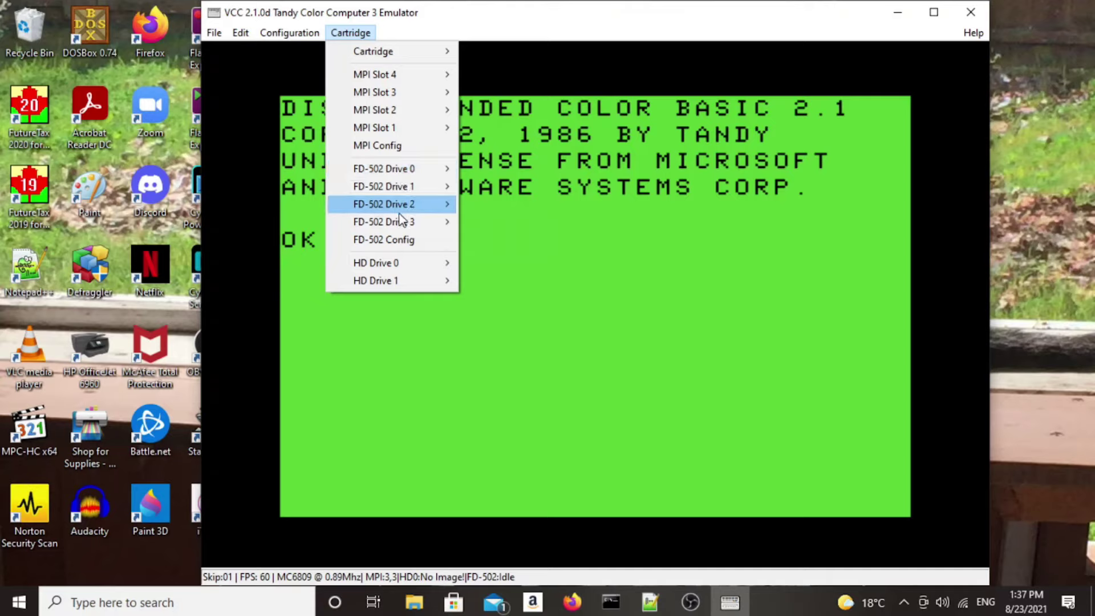
{"action": "mouse_move", "coordinate": [399, 221]}
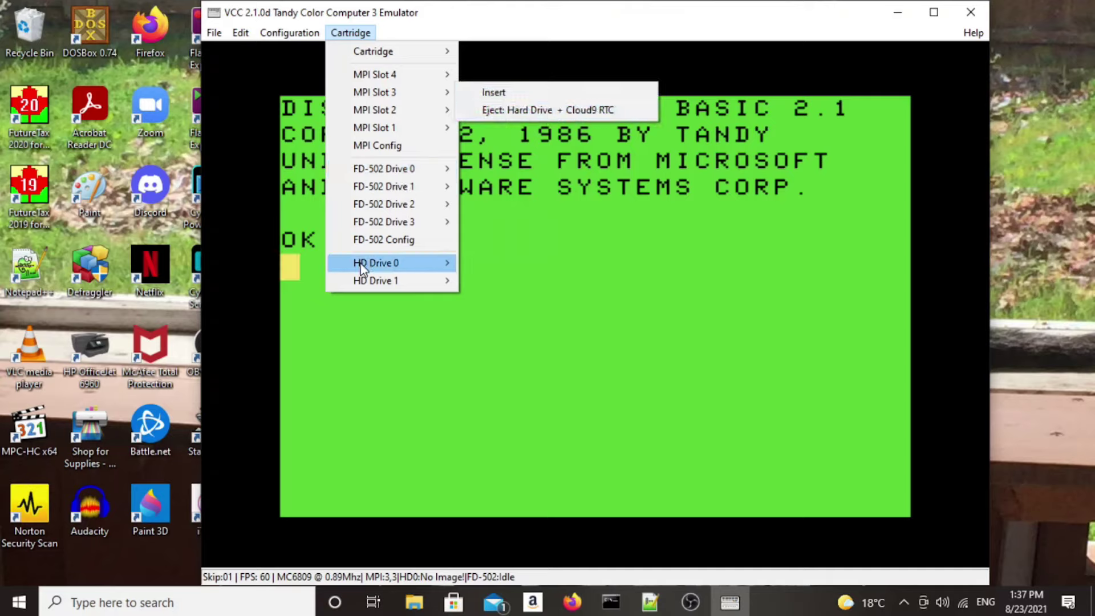
{"action": "mouse_move", "coordinate": [399, 265]}
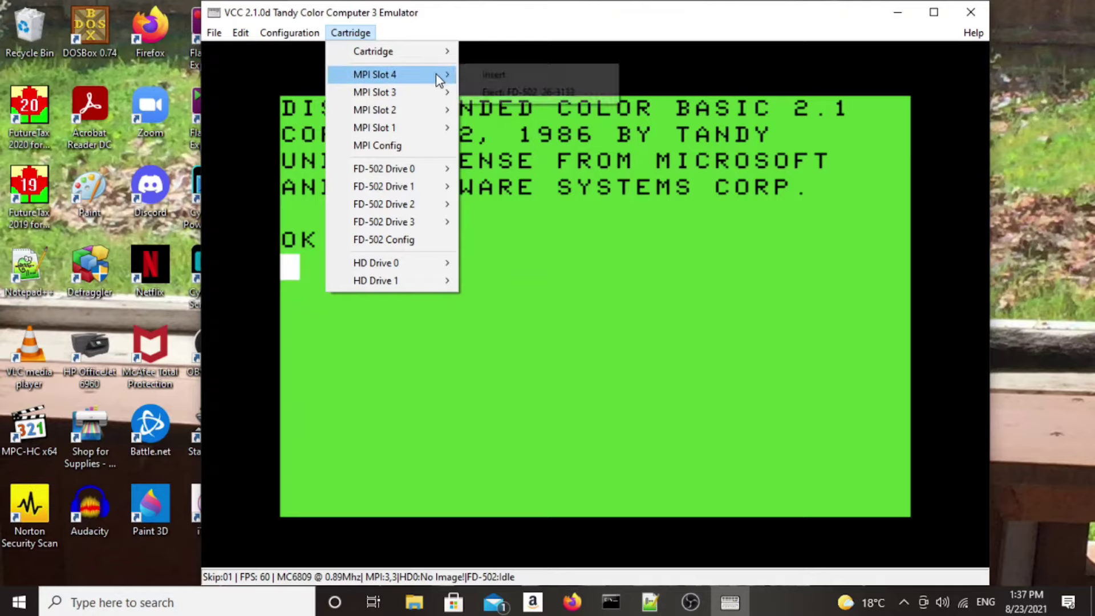
{"action": "mouse_move", "coordinate": [427, 78]}
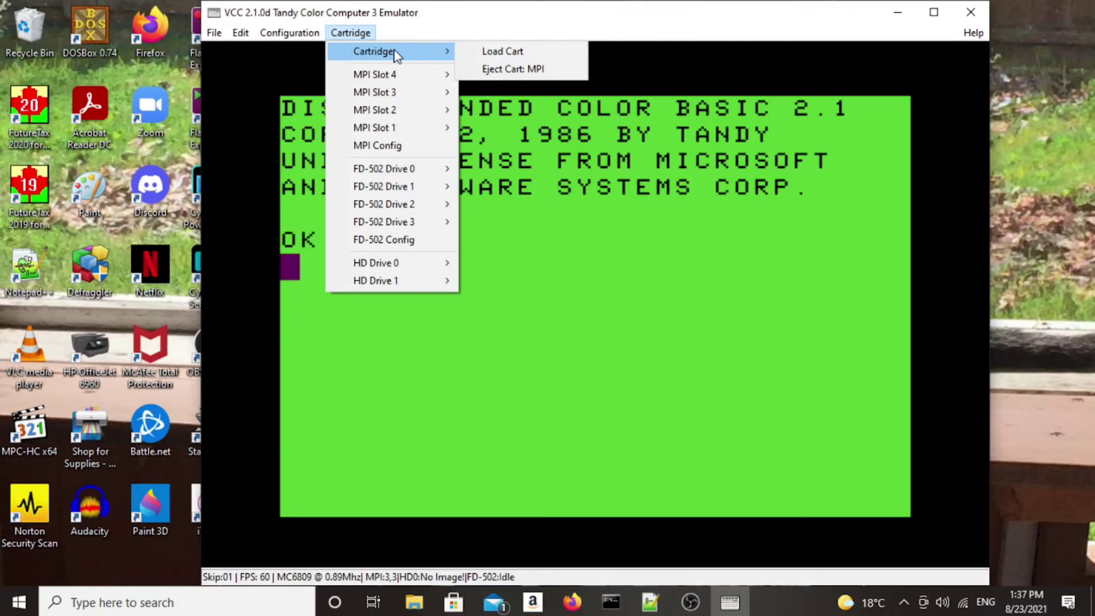
{"action": "left_click", "coordinate": [513, 52]}
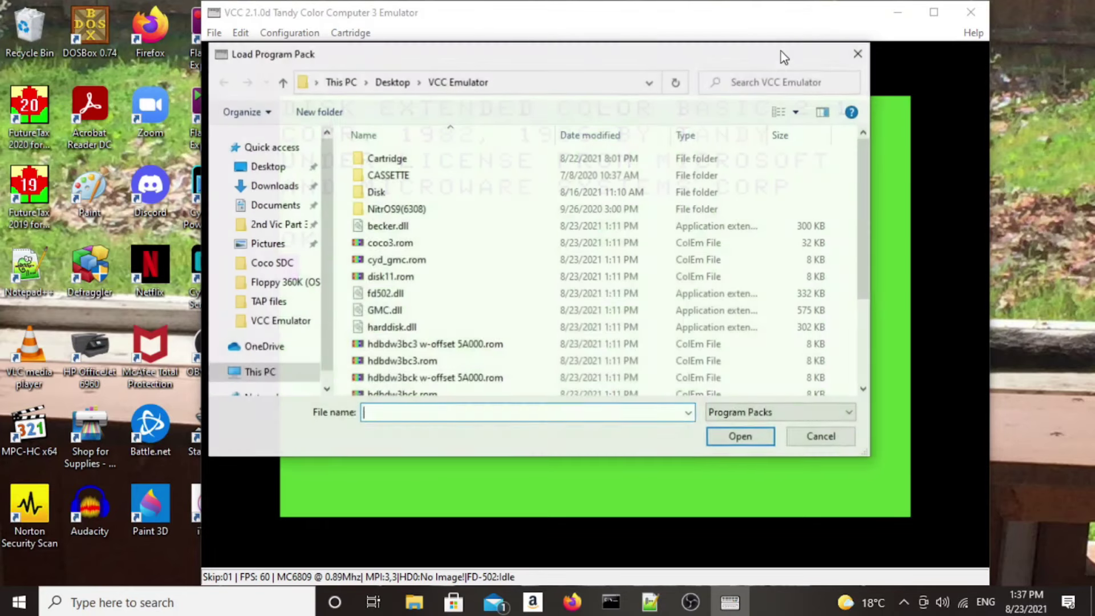
{"action": "left_click", "coordinate": [402, 160]}
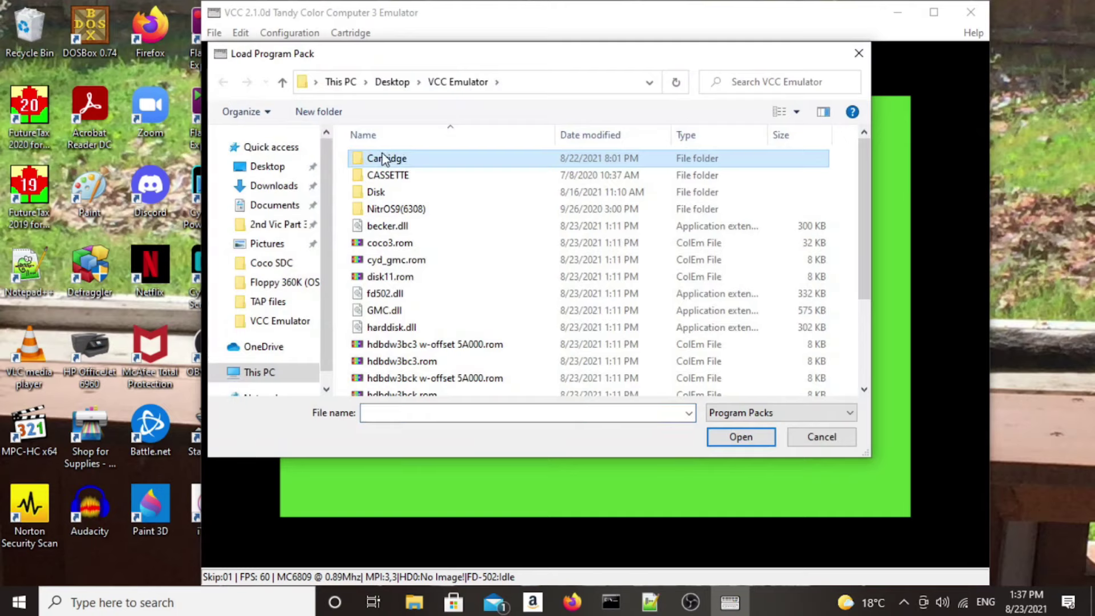
{"action": "left_click", "coordinate": [384, 159]}
{"action": "double_click", "coordinate": [375, 161]}
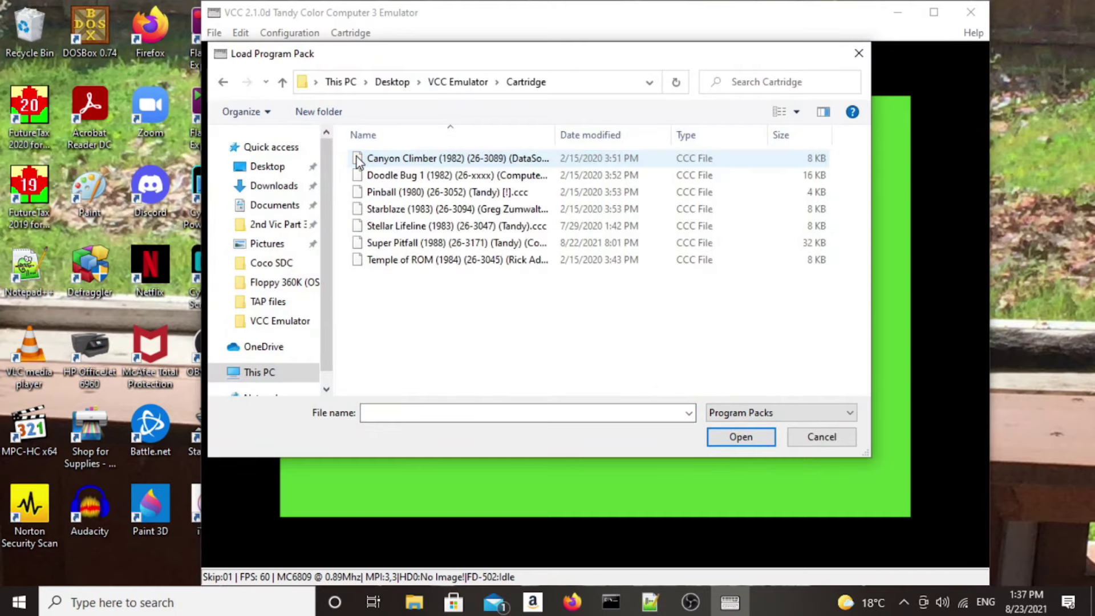
{"action": "left_click", "coordinate": [377, 244]}
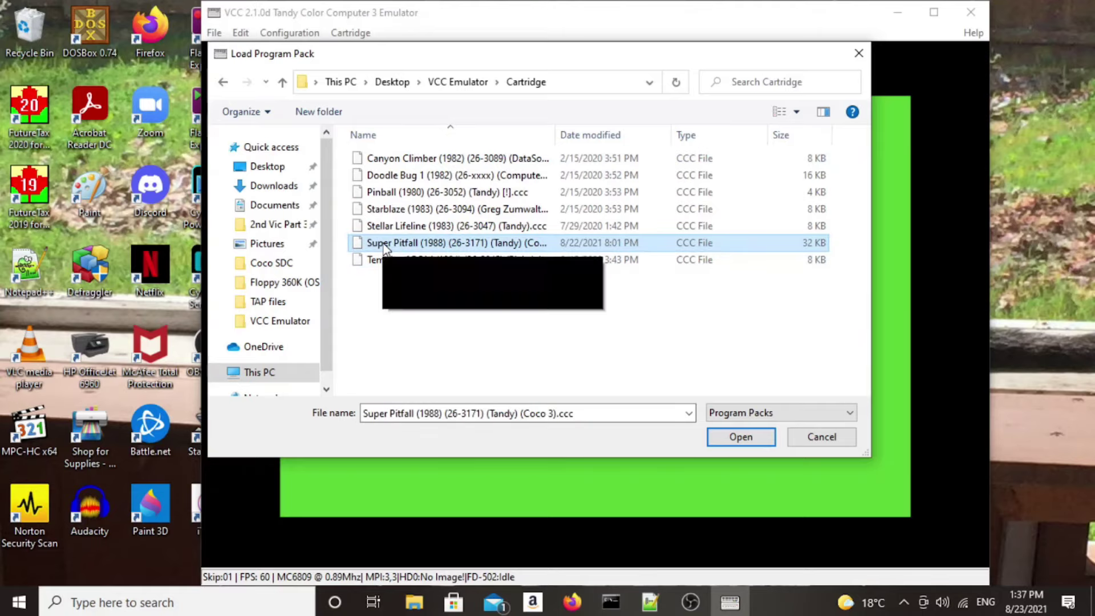
{"action": "left_click", "coordinate": [773, 437]}
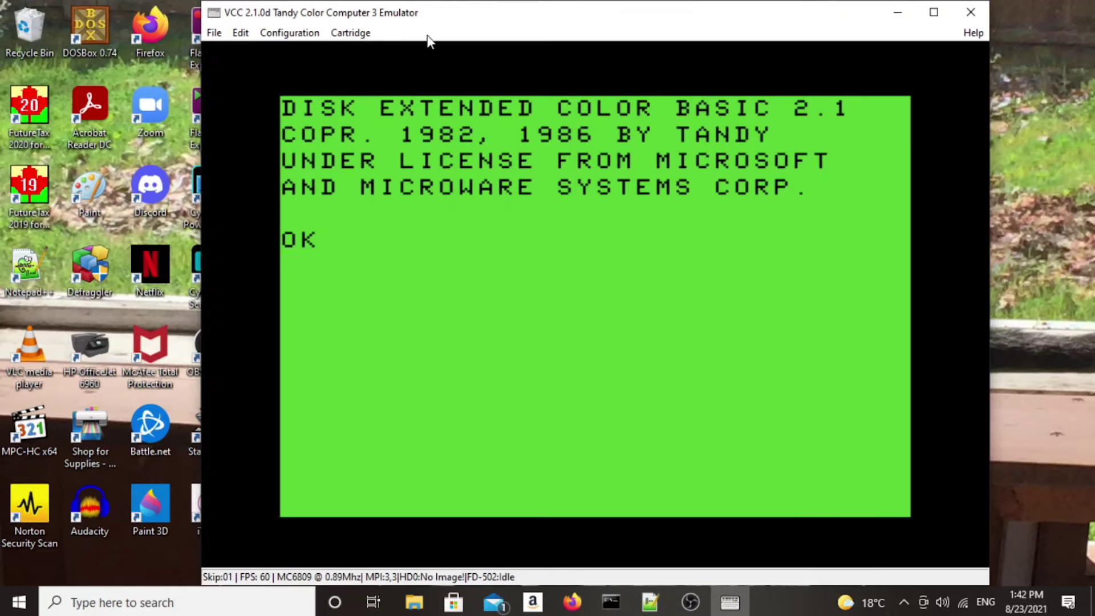
- Insert the tape image Double Back (Tandy).cas from the CASSETTE folder and set the emulated tape to play
{"action": "left_click", "coordinate": [287, 33]}
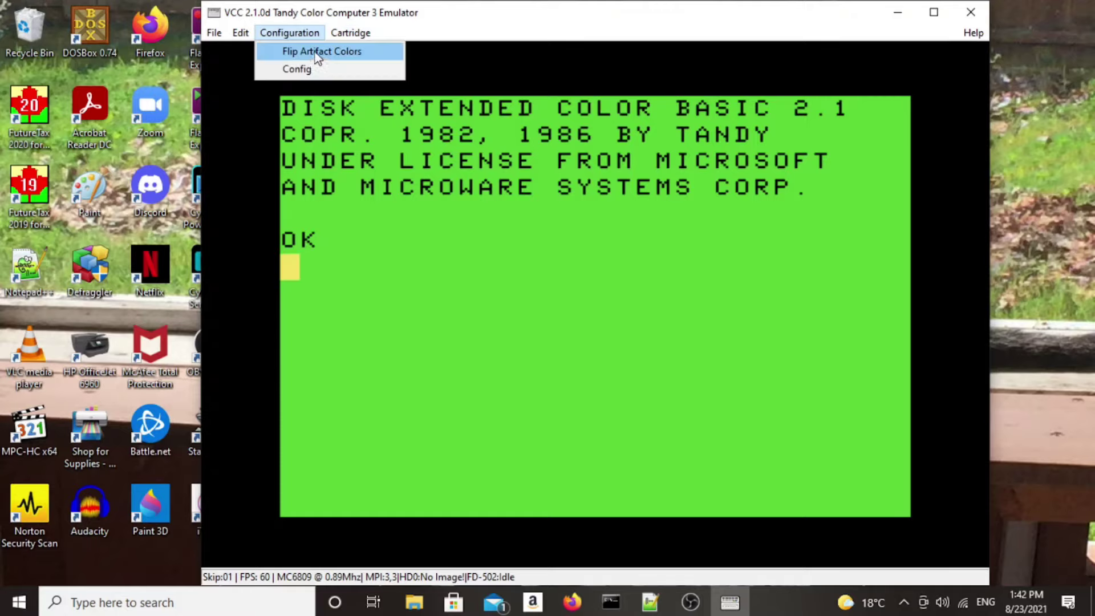
{"action": "left_click", "coordinate": [295, 67]}
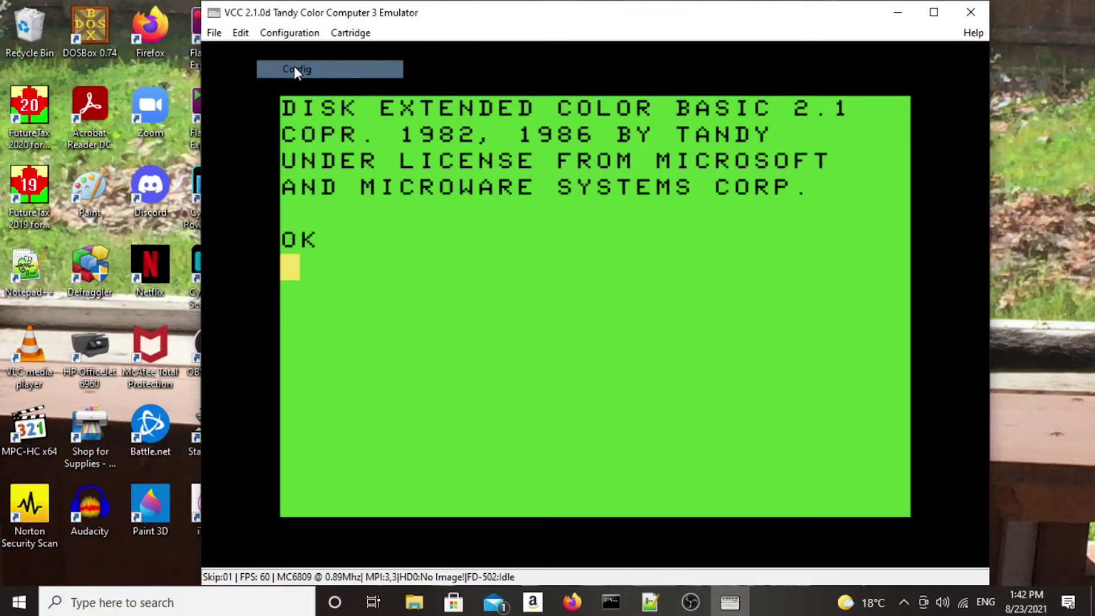
{"action": "left_click", "coordinate": [457, 81]}
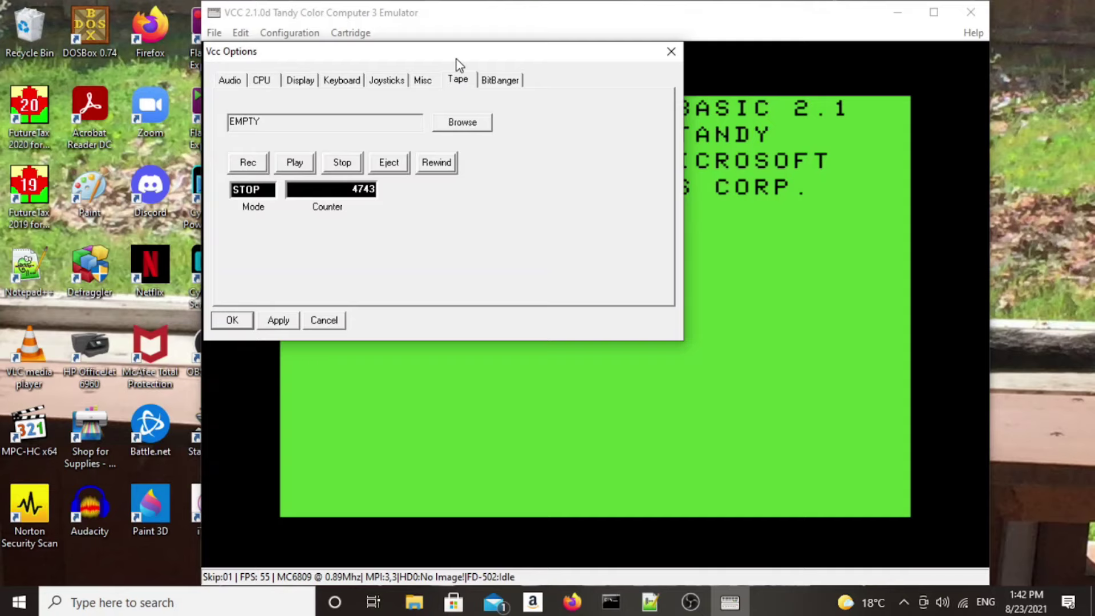
{"action": "left_click", "coordinate": [459, 122]}
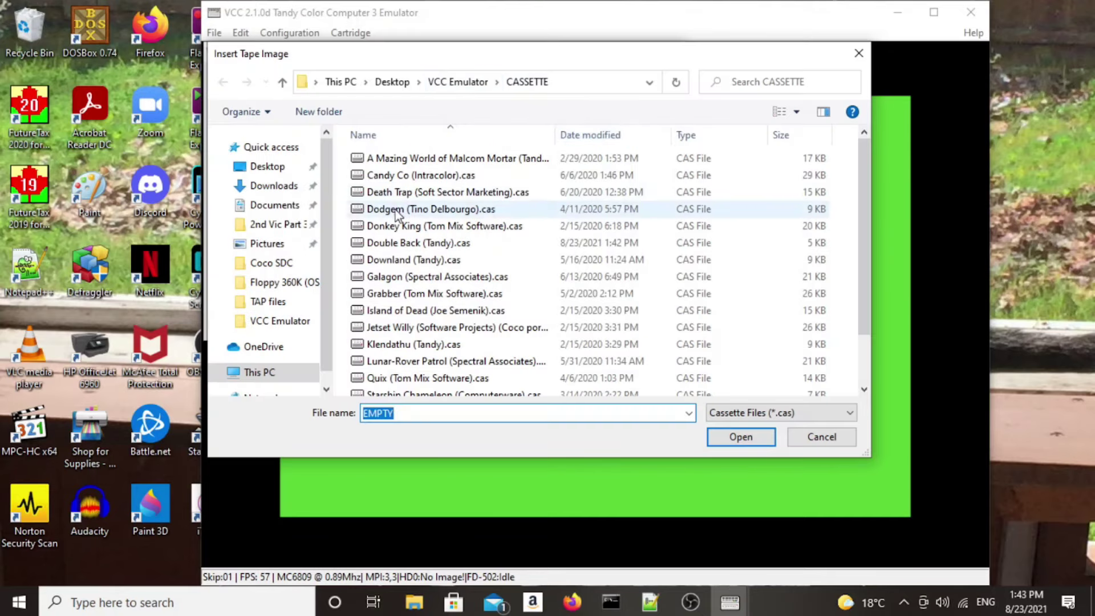
{"action": "left_click", "coordinate": [399, 243]}
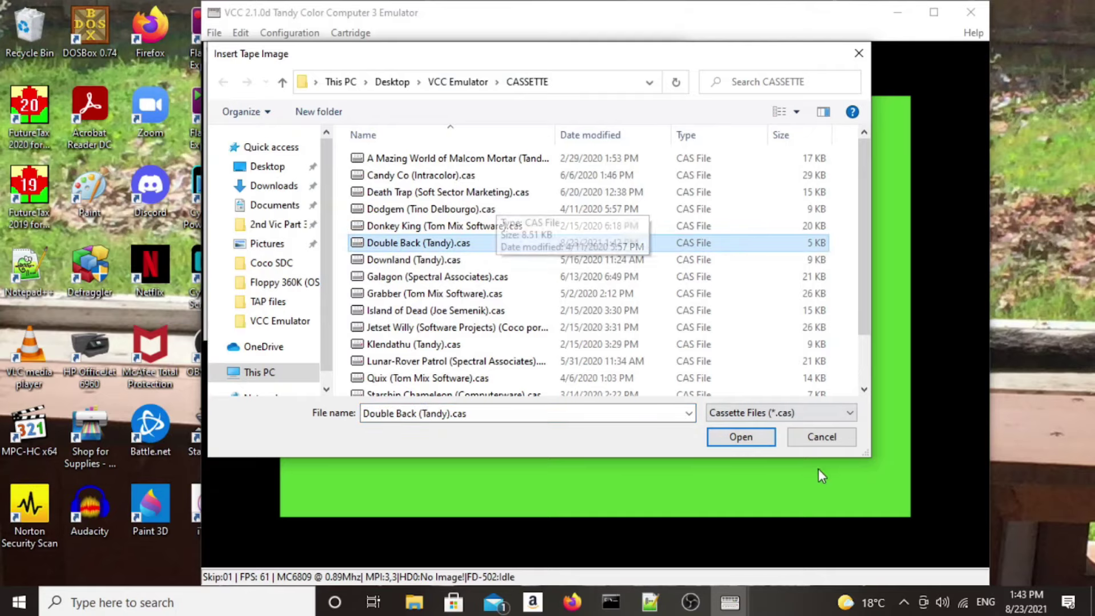
{"action": "left_click", "coordinate": [739, 438]}
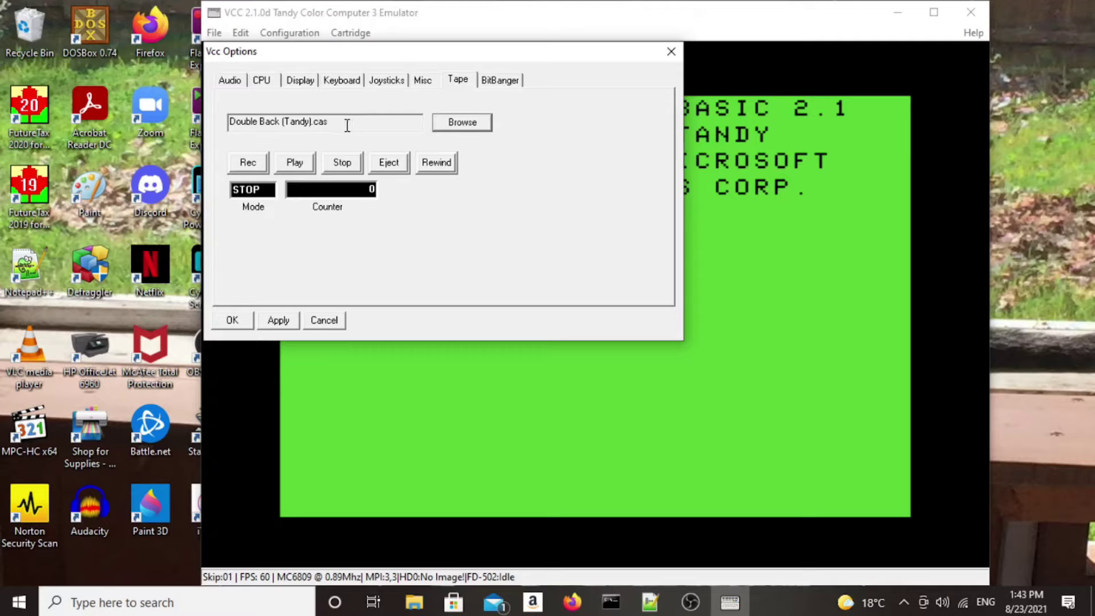
{"action": "left_click", "coordinate": [295, 162]}
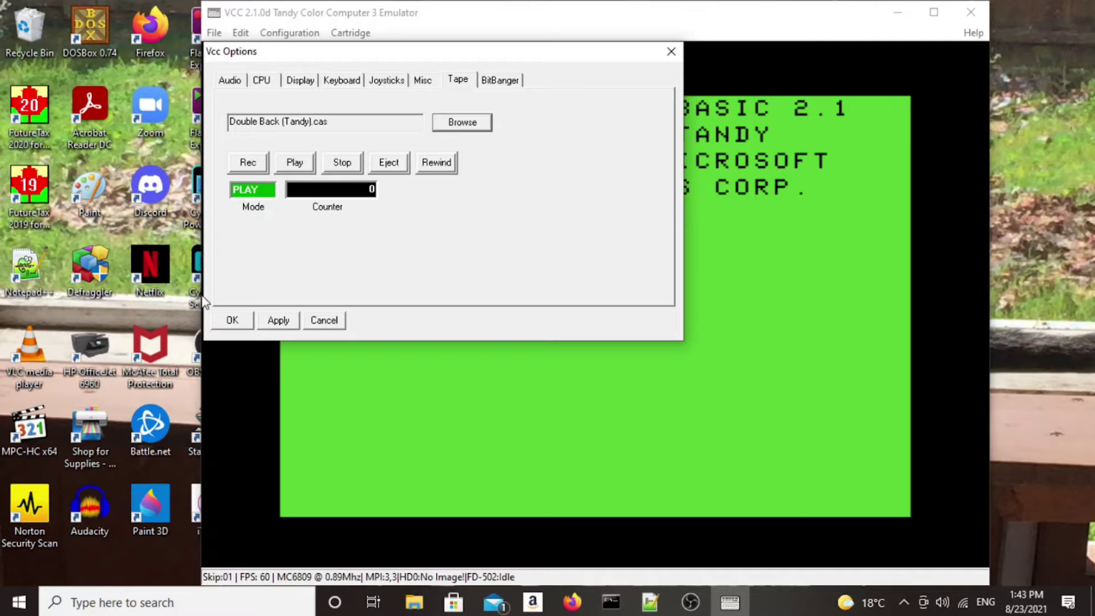
- Accept the tape settings and try to load the tape program with CLOAD, followed by CLOADM
{"action": "left_click", "coordinate": [232, 320]}
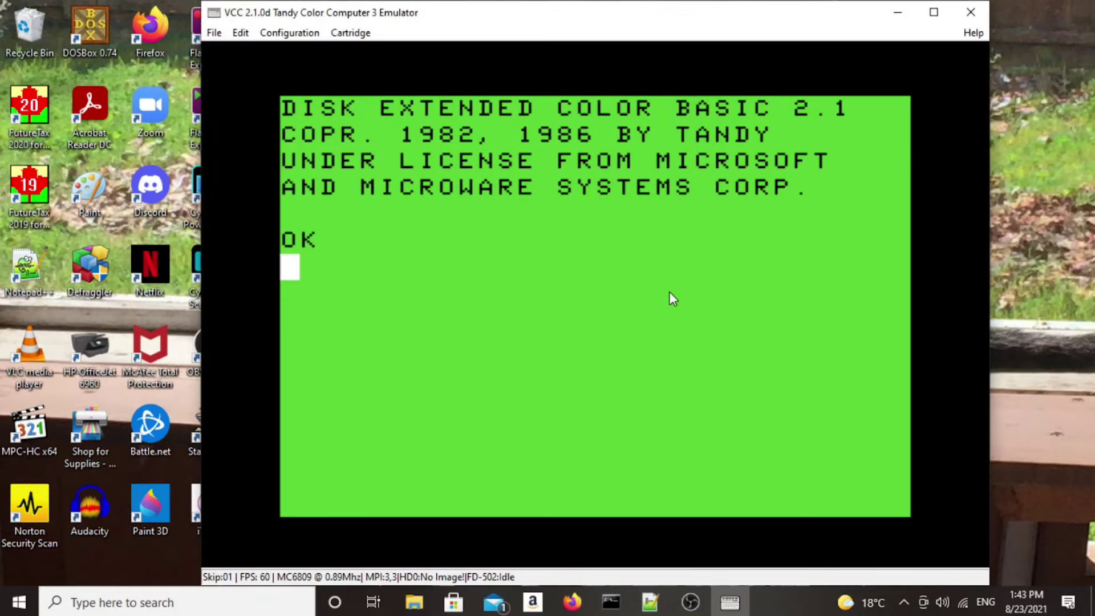
{"action": "type", "text": "CLOAD"}
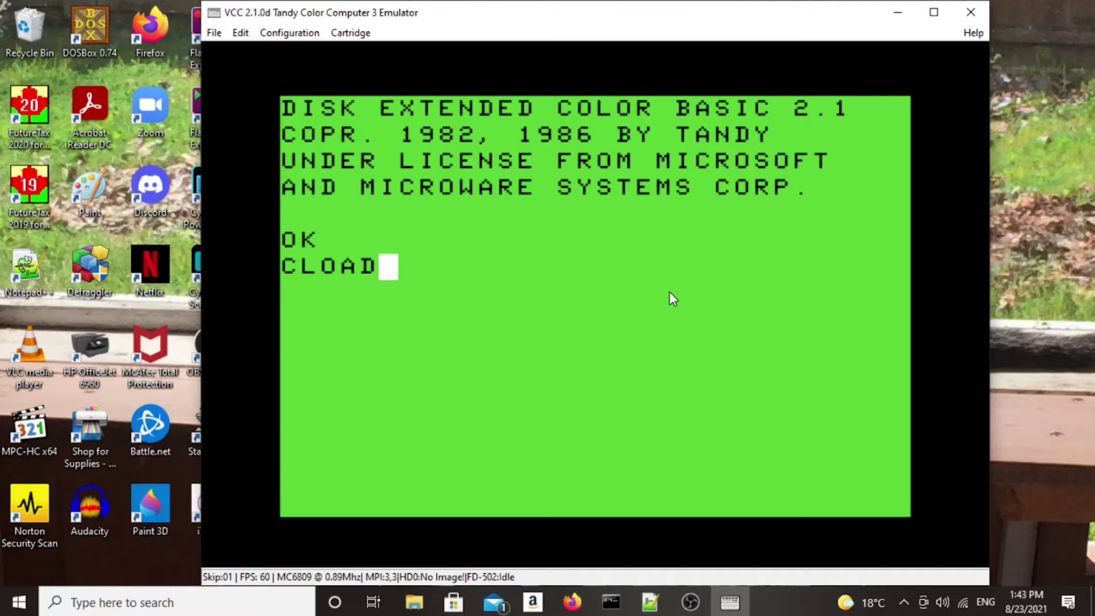
{"action": "key", "text": "Return"}
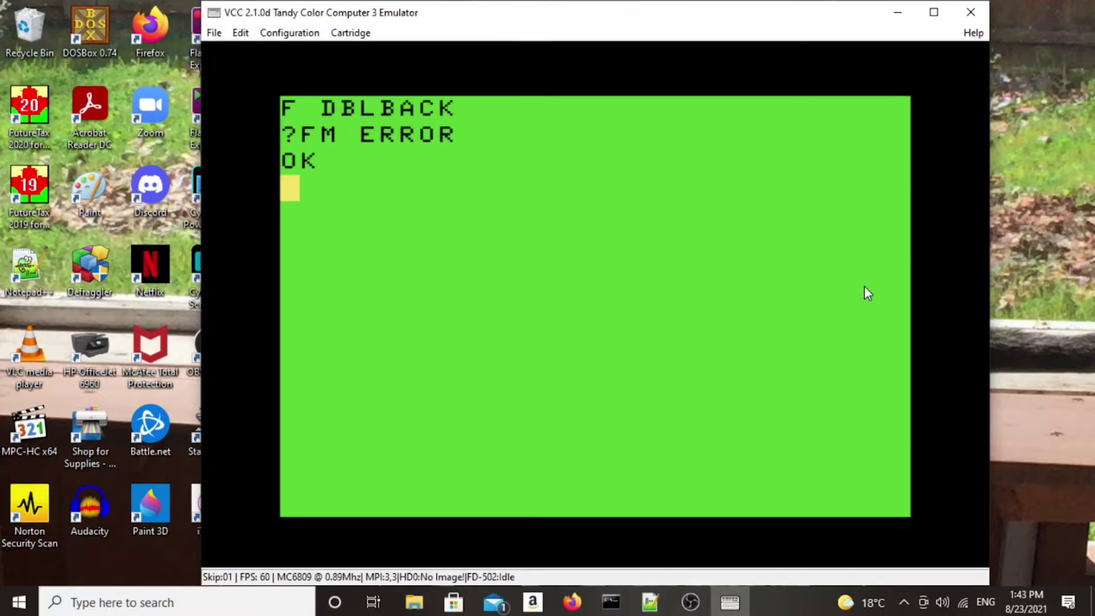
{"action": "type", "text": "CLOADM"}
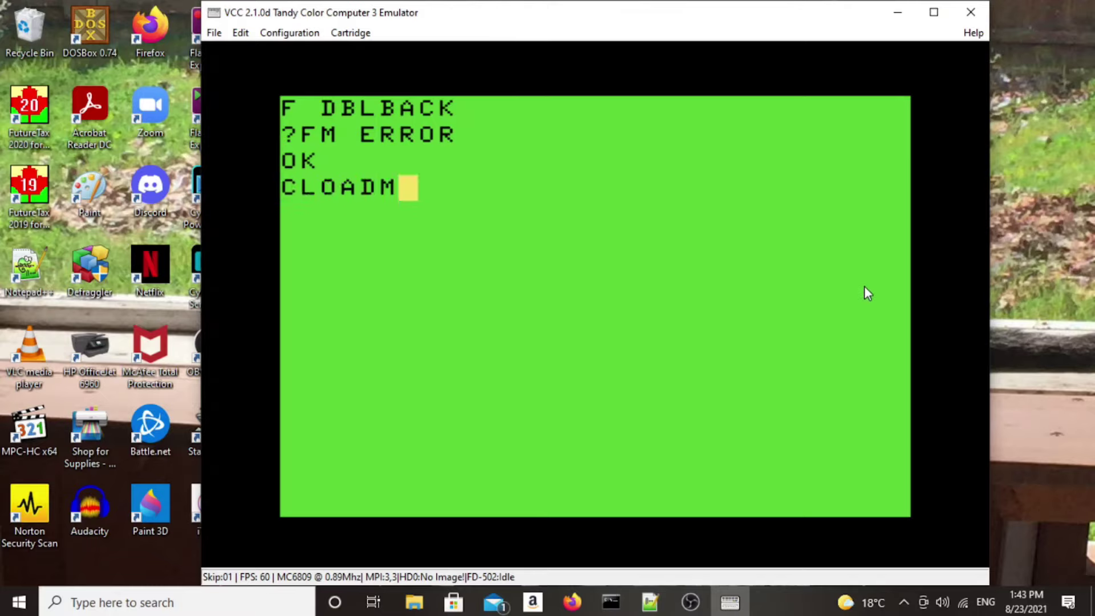
{"action": "key", "text": "Return"}
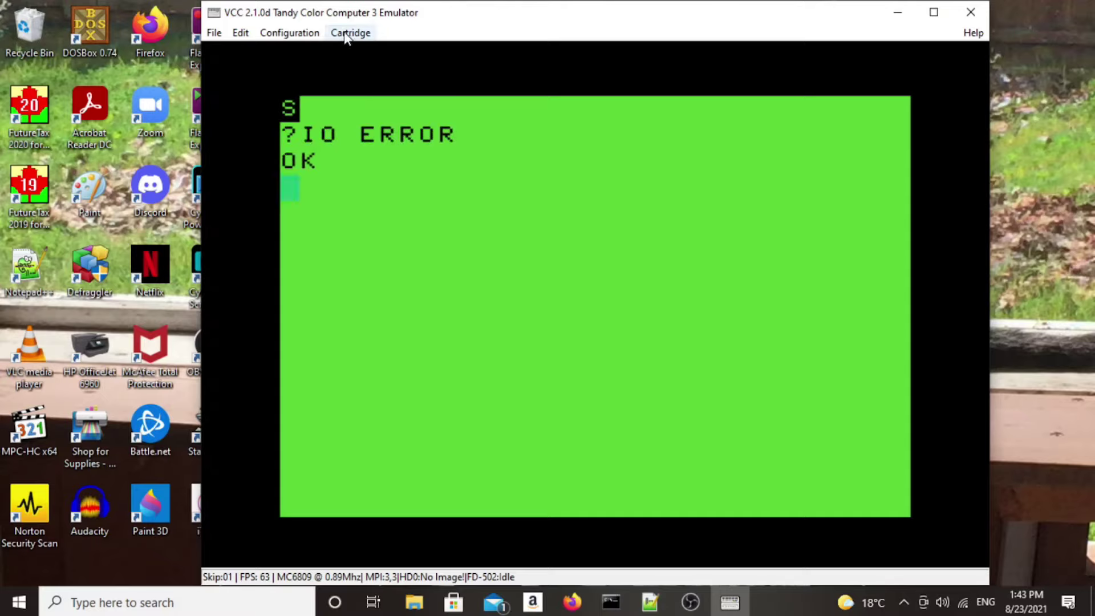
- Rewind the Double Back (Tandy).cas tape to its start in the Vcc options and accept the settings
{"action": "left_click", "coordinate": [290, 32]}
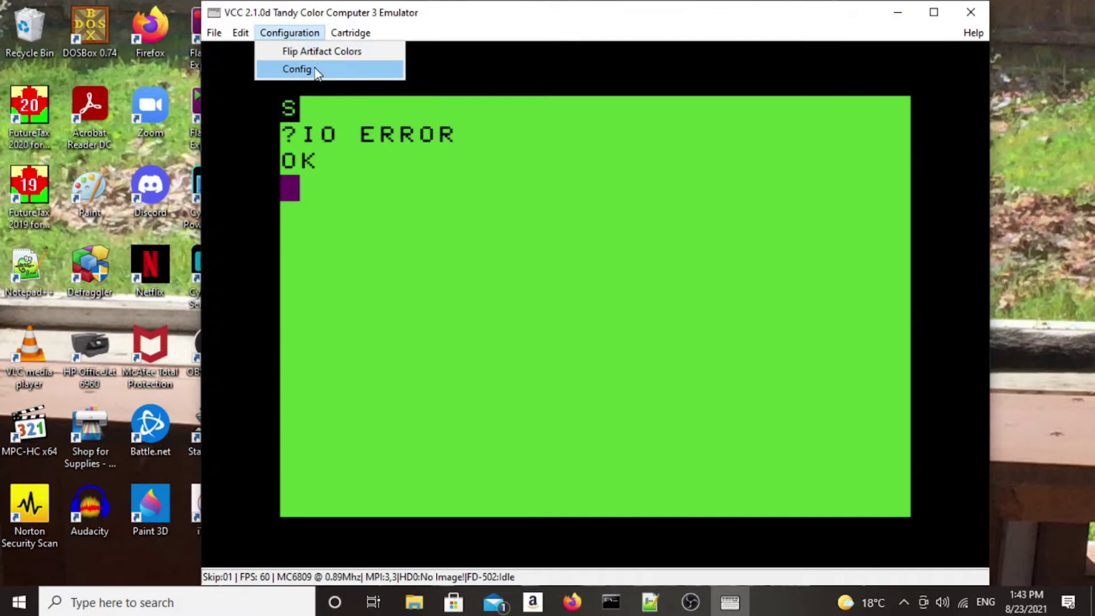
{"action": "left_click", "coordinate": [314, 69]}
{"action": "left_click", "coordinate": [457, 81]}
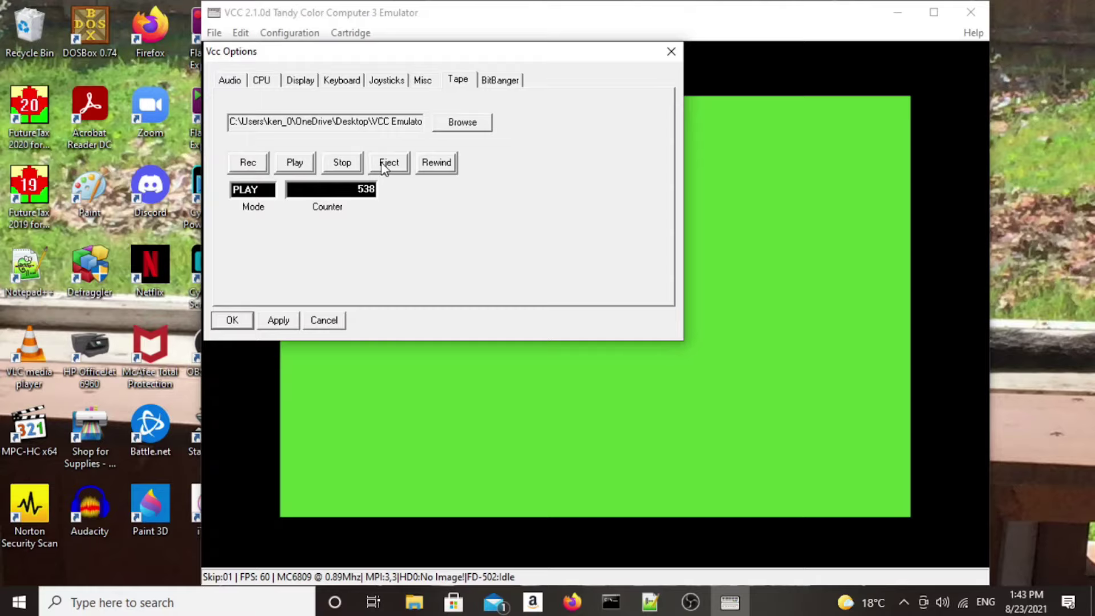
{"action": "left_click", "coordinate": [439, 163]}
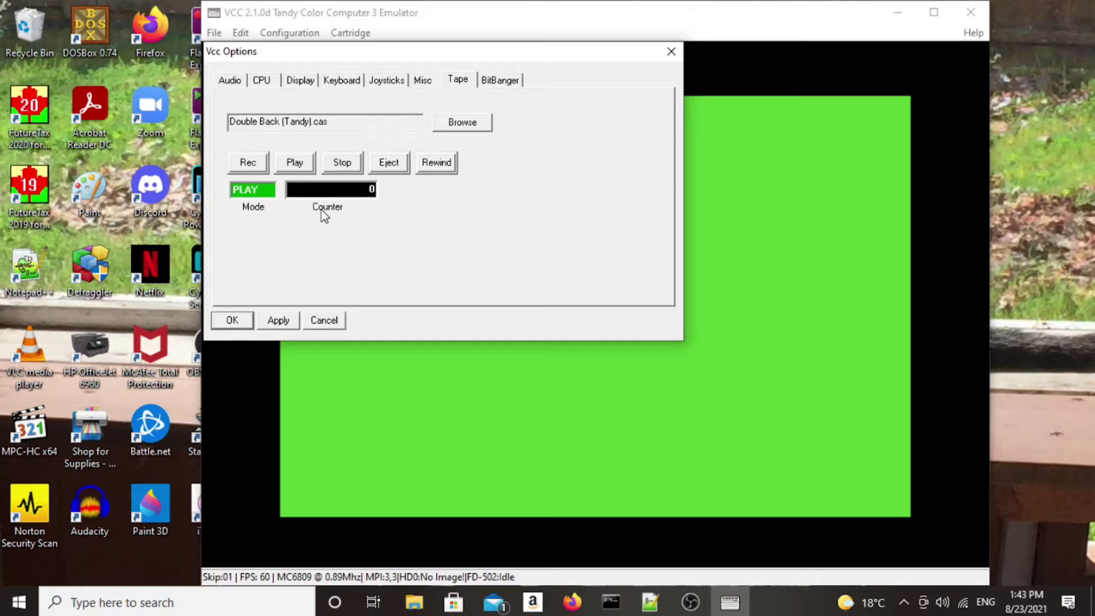
{"action": "left_click", "coordinate": [232, 320]}
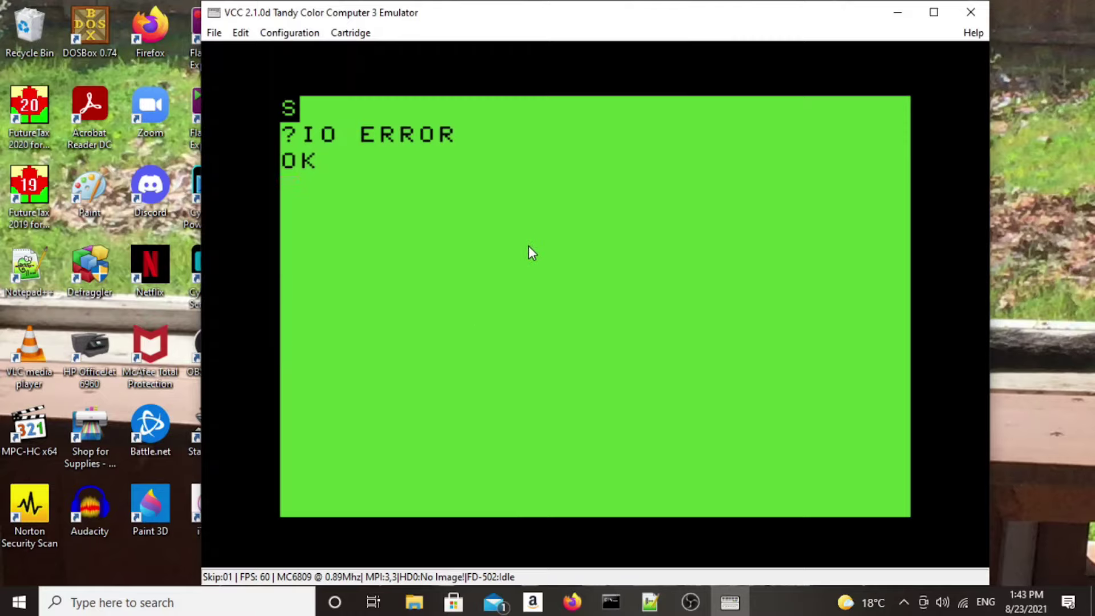
- Load the Double Back program from tape with CLOADM and run it with EXEC as a one-player game
{"action": "type", "text": "ADM"}
{"action": "key", "text": "Return"}
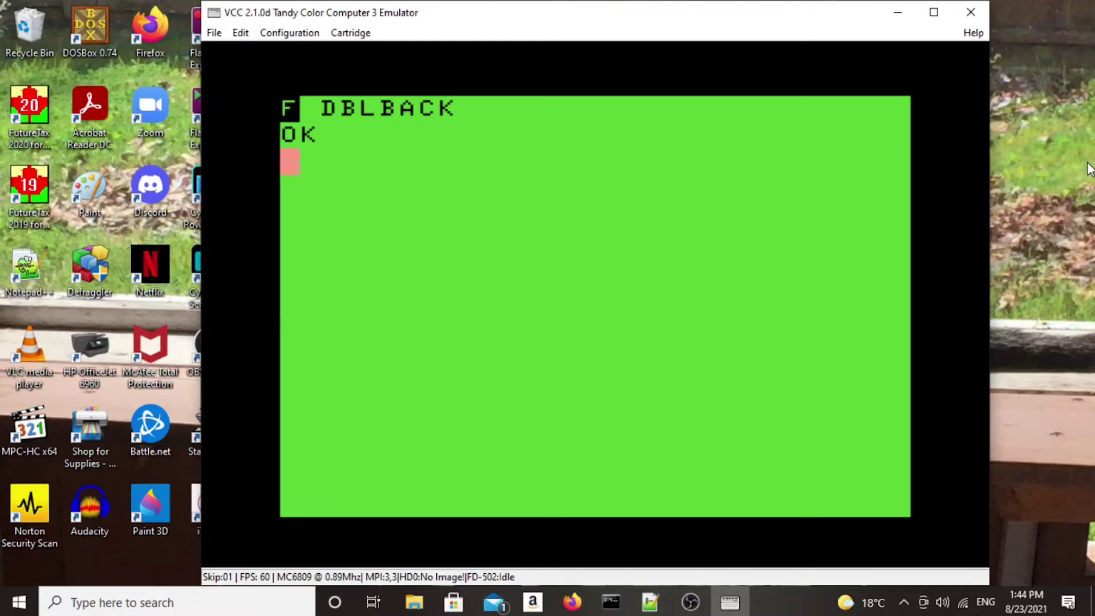
{"action": "type", "text": "EXEC"}
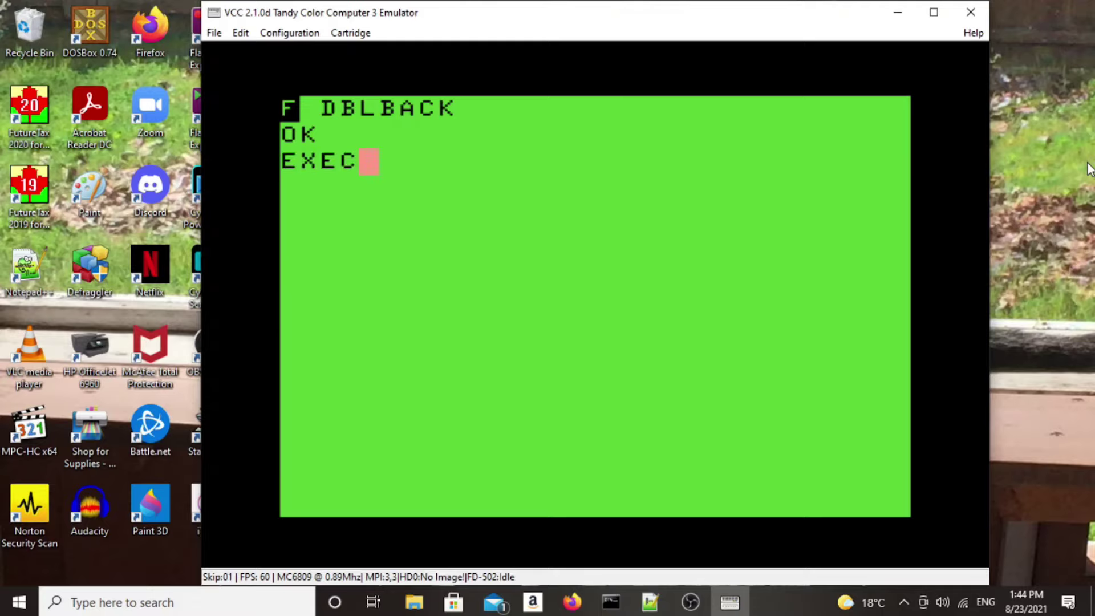
{"action": "key", "text": "Return"}
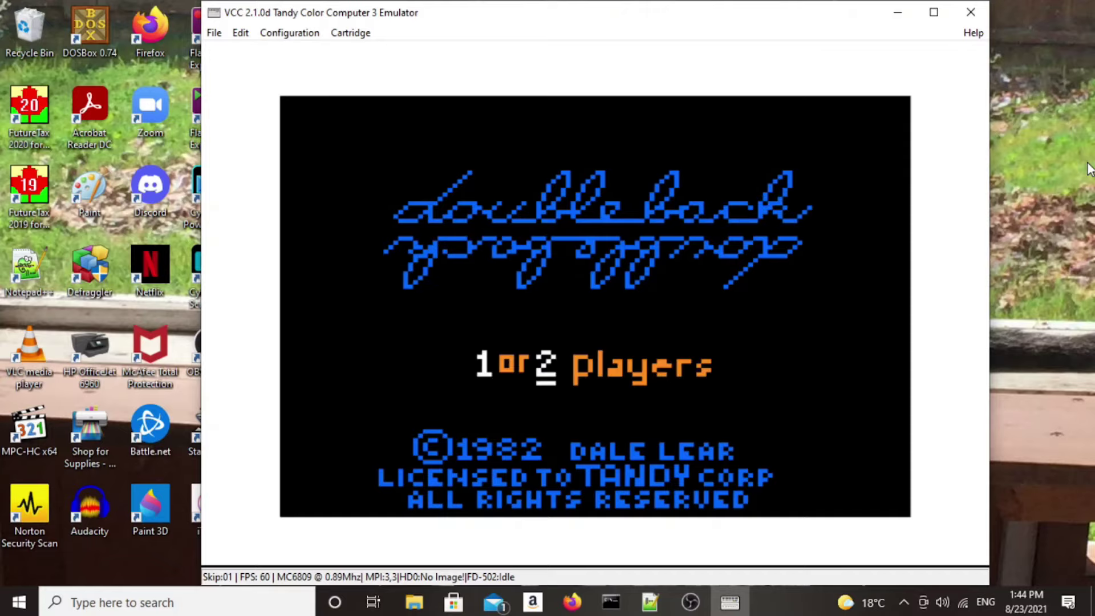
{"action": "key", "text": "1"}
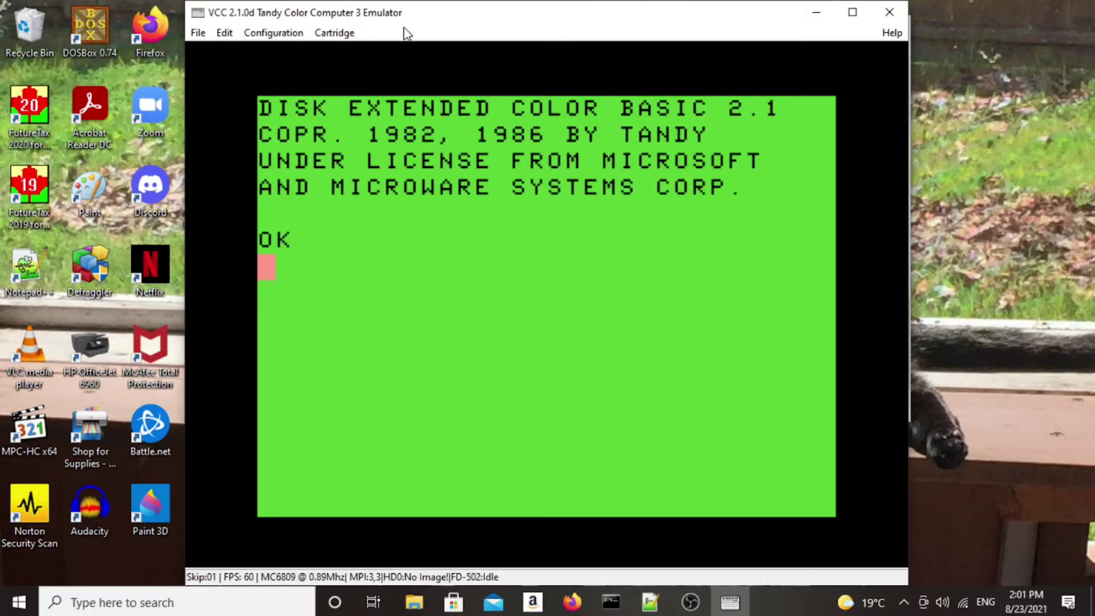
- Insert the disk image ANDRONE.DSK into FD-502 Drive 0 and list its directory with DIR
{"action": "left_click", "coordinate": [342, 33]}
{"action": "mouse_move", "coordinate": [396, 176]}
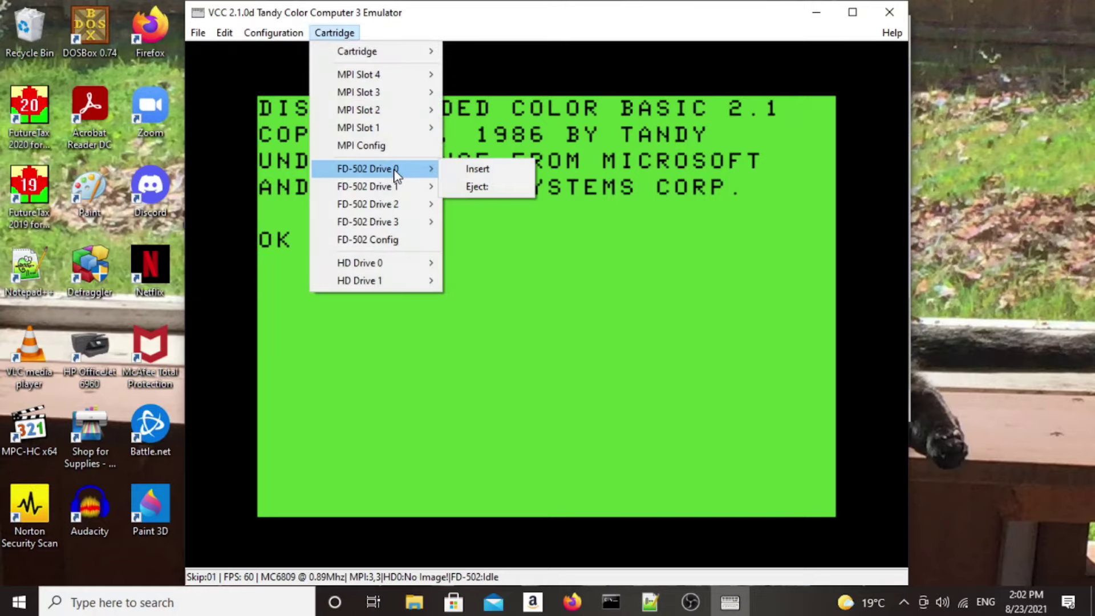
{"action": "left_click", "coordinate": [493, 170]}
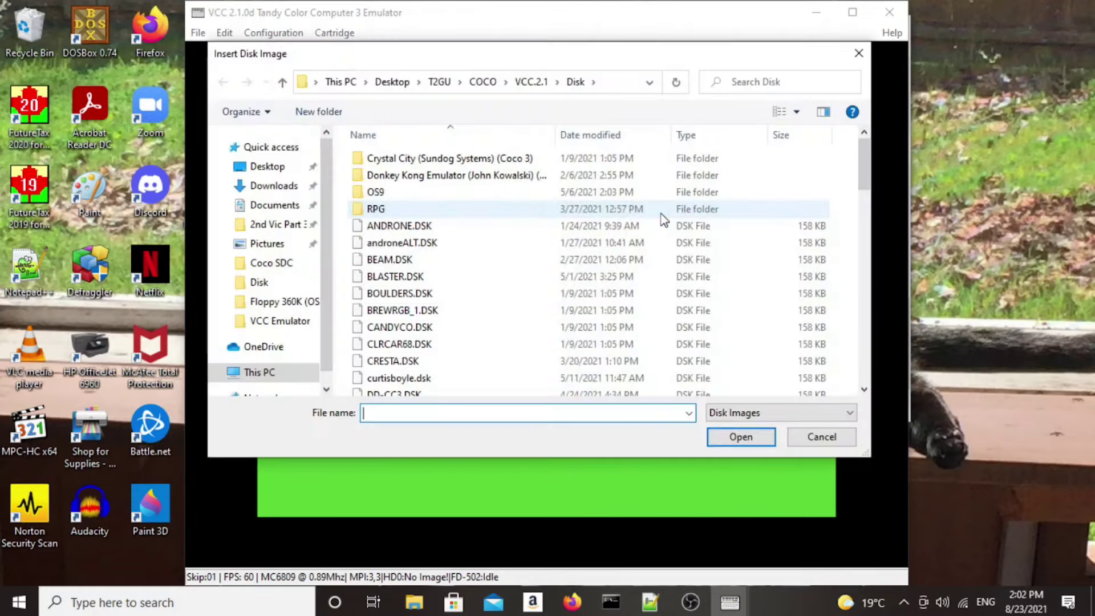
{"action": "left_click", "coordinate": [399, 228]}
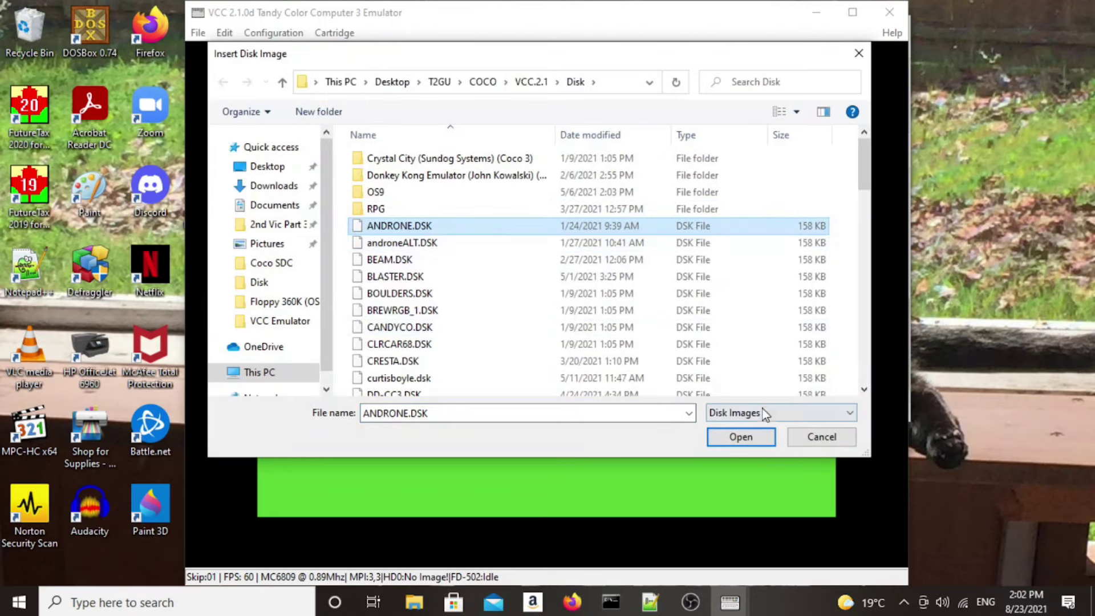
{"action": "left_click", "coordinate": [746, 439]}
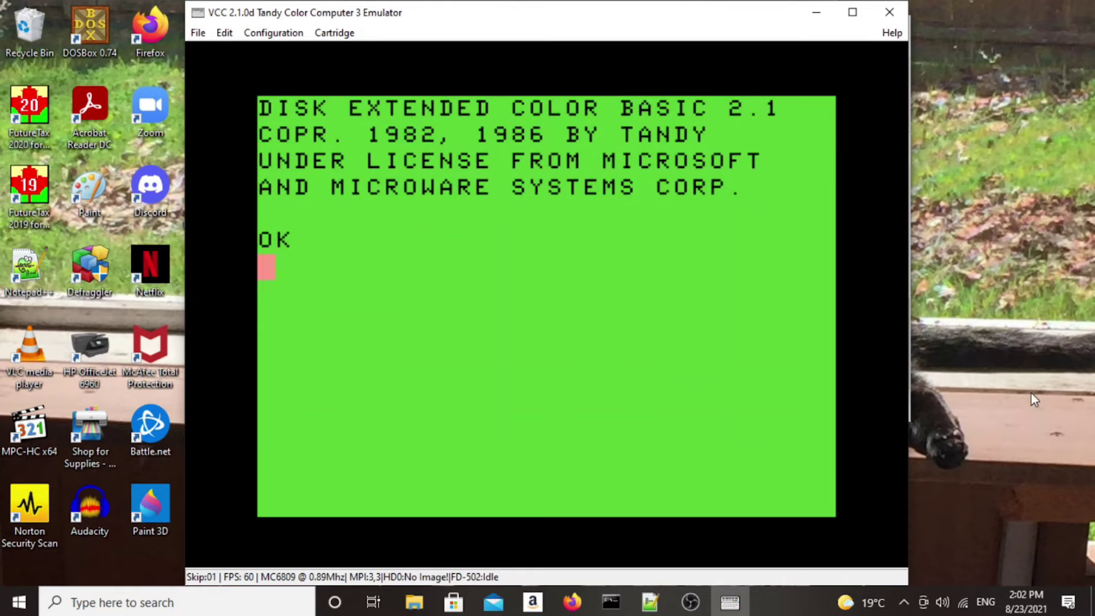
{"action": "key", "text": "Return"}
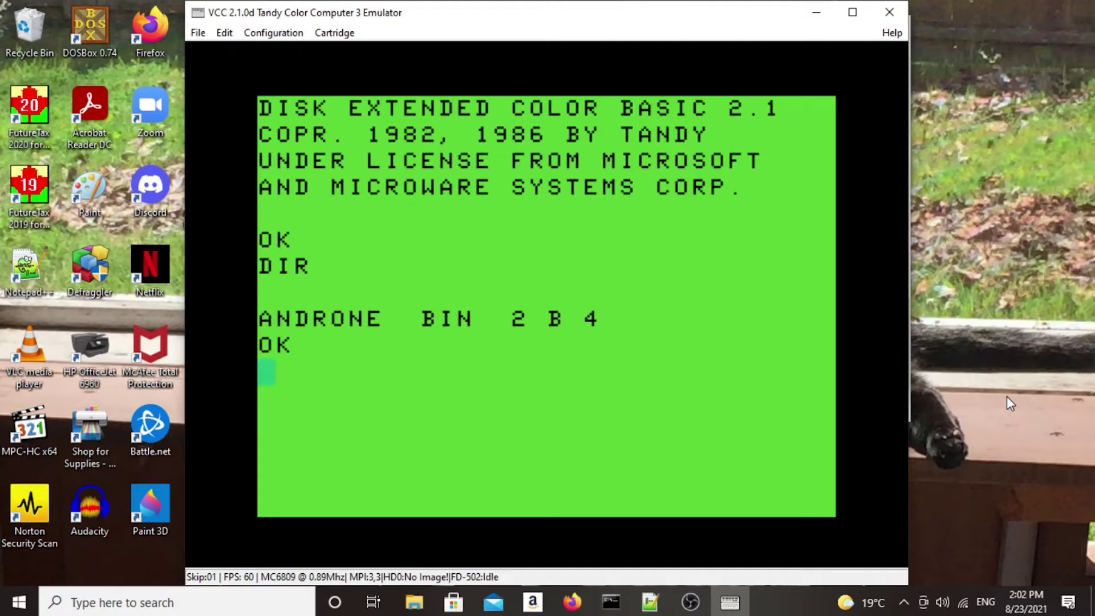
- Load the machine-language program with LOADM"ANDRONE and run it with EXEC
{"action": "type", "text": "LOADM"}
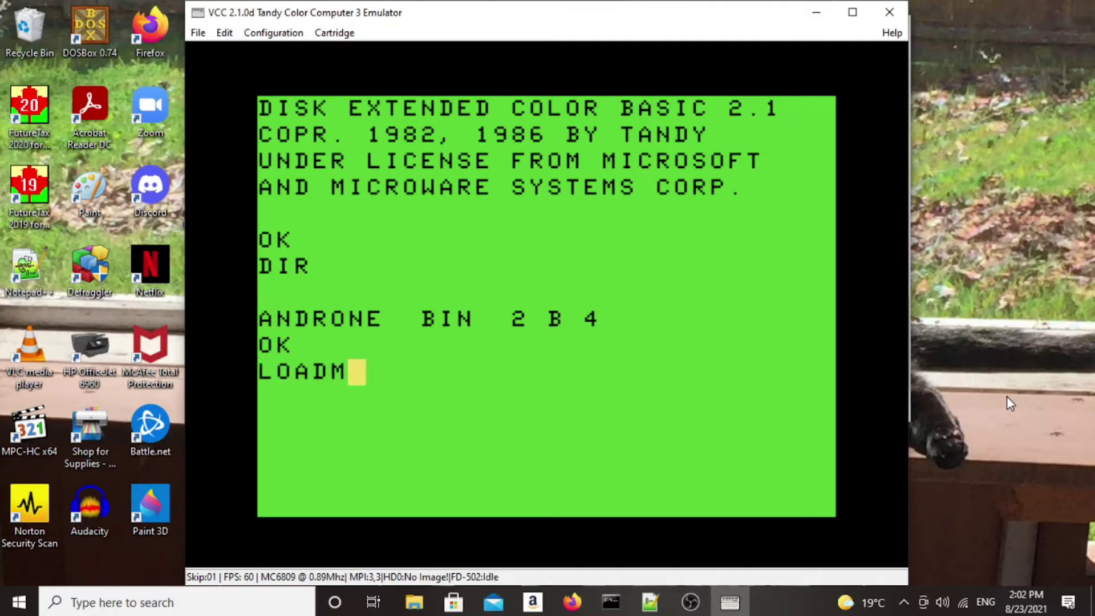
{"action": "type", "text": "\""}
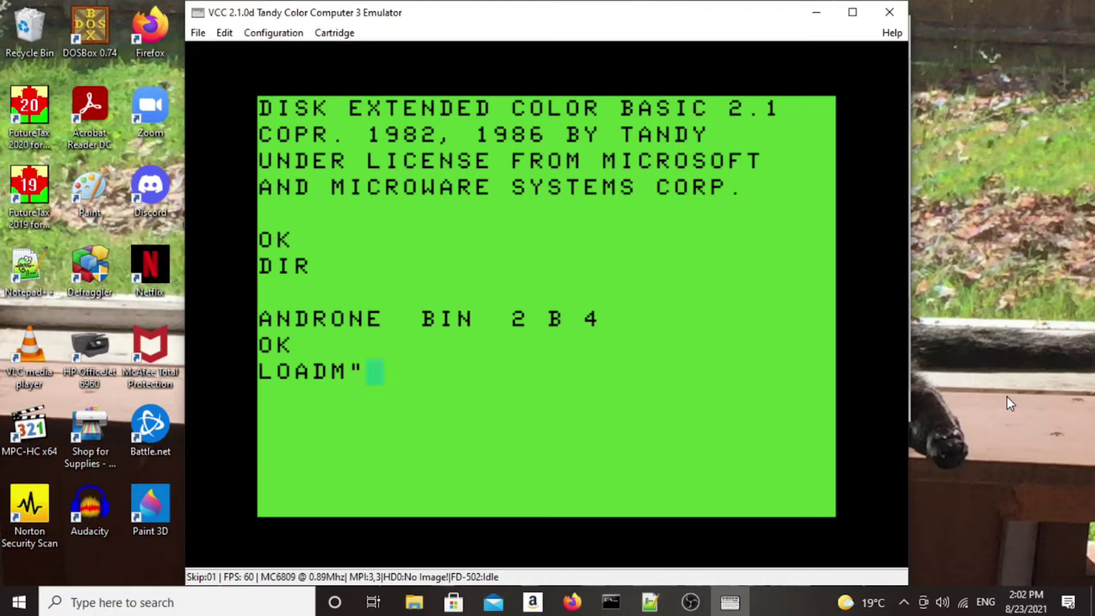
{"action": "type", "text": "ANDRONE"}
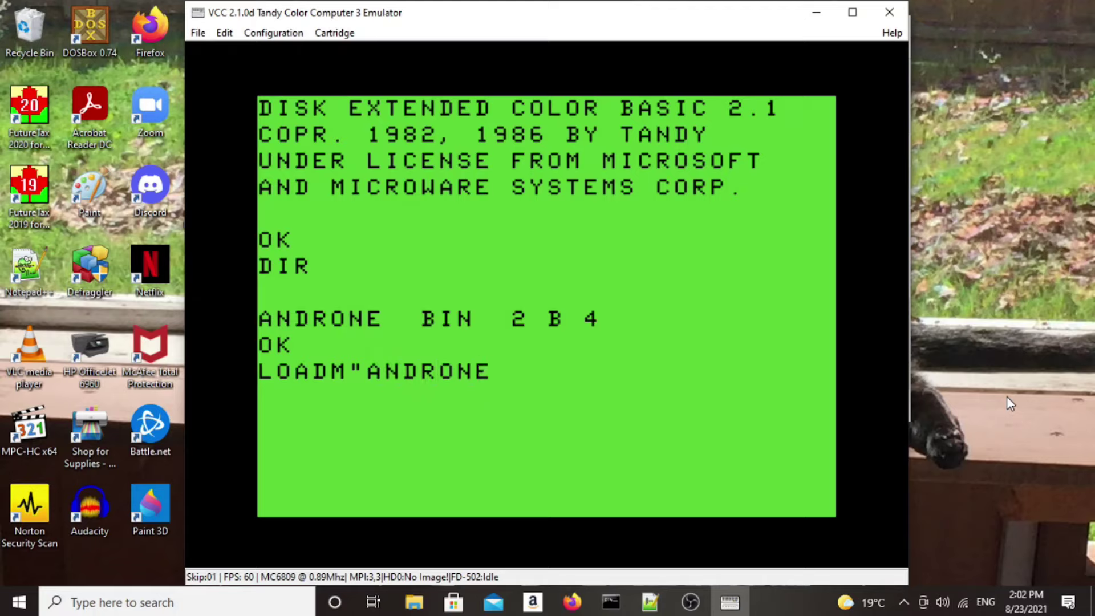
{"action": "key", "text": "Return"}
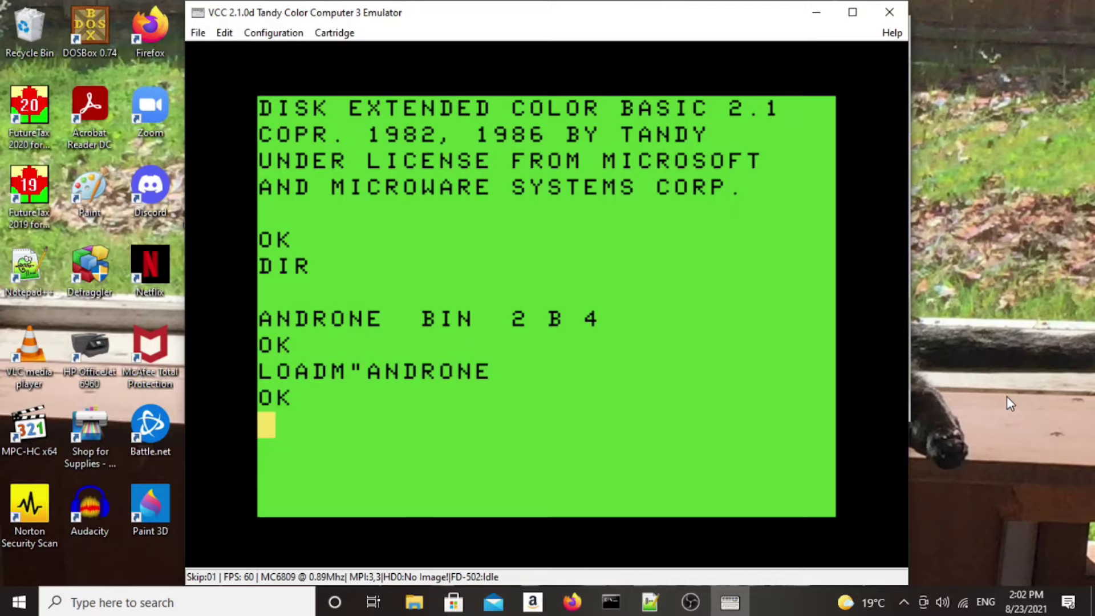
{"action": "type", "text": "EXEC"}
{"action": "key", "text": "Return"}
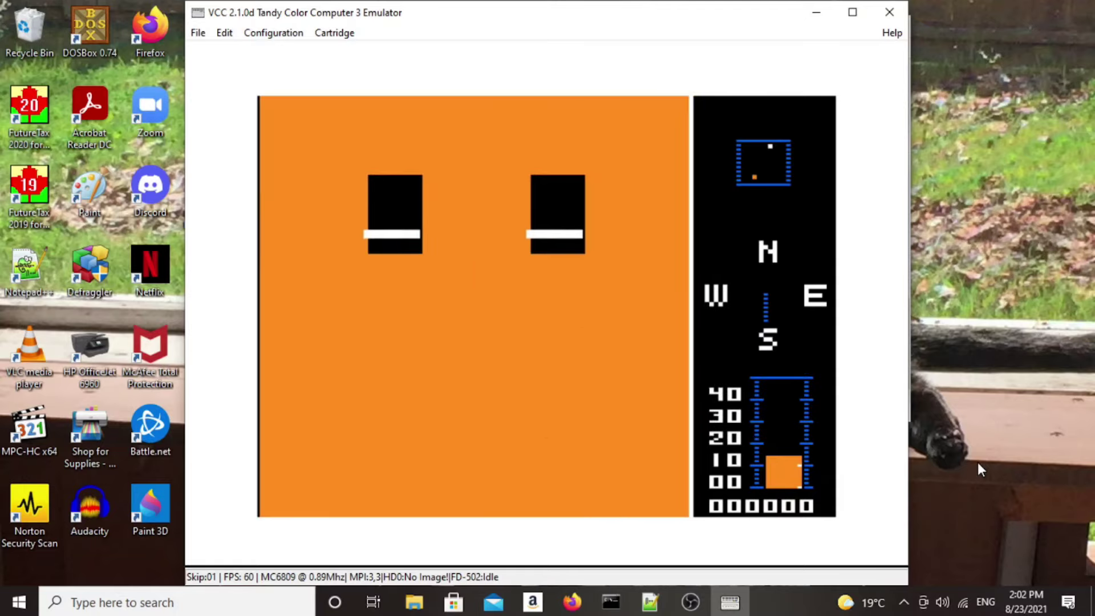
- Hard reset the emulated computer and insert the disk image MYGAME.DSK into FD-502 Drive 0
{"action": "key", "text": "alt+f"}
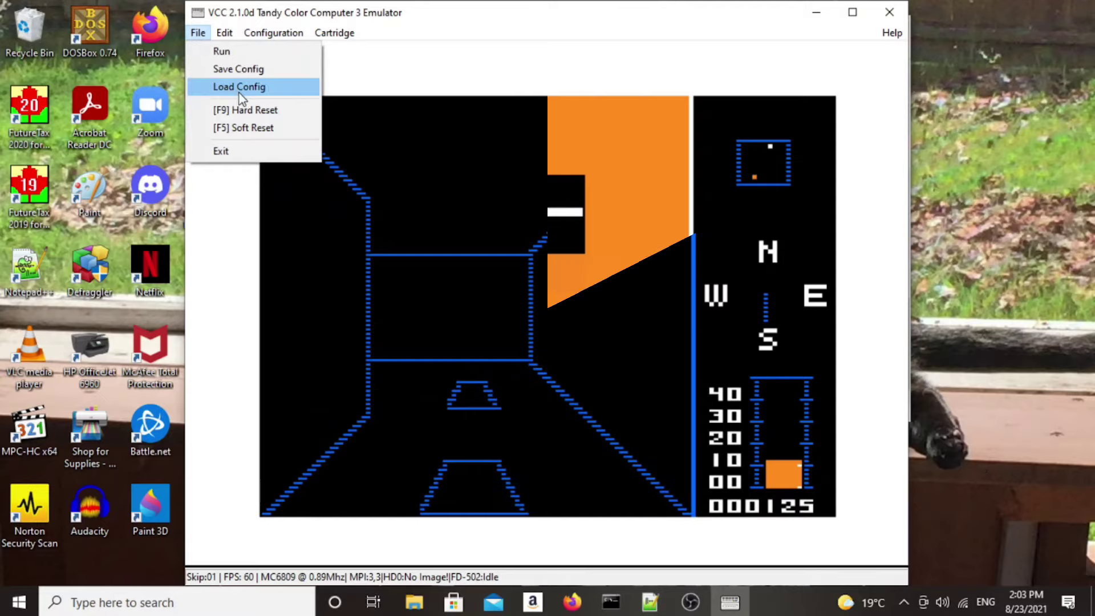
{"action": "left_click", "coordinate": [256, 108]}
{"action": "left_click", "coordinate": [337, 33]}
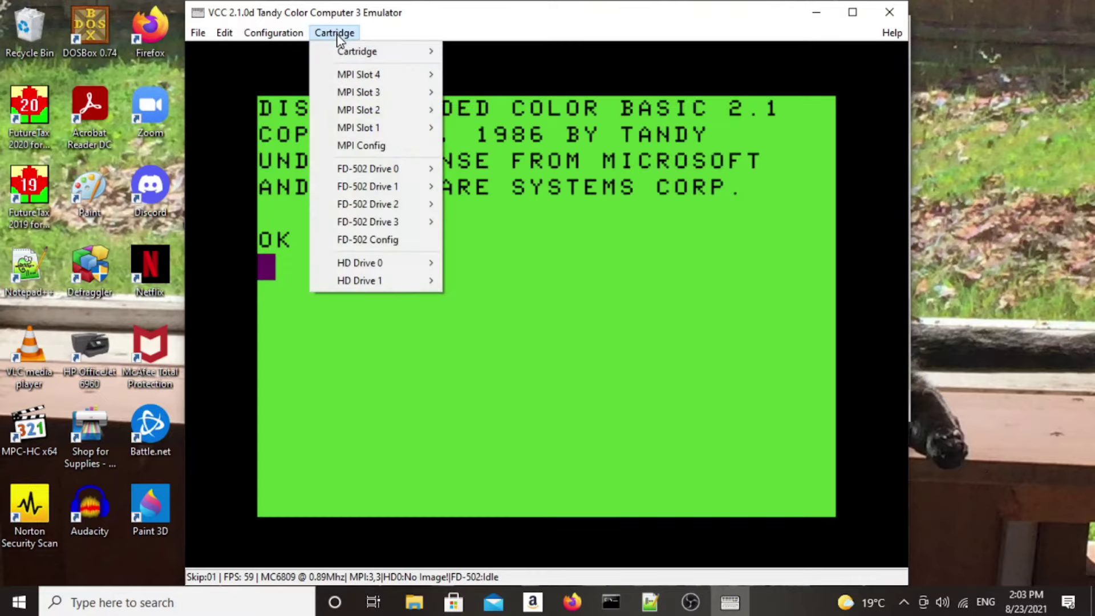
{"action": "mouse_move", "coordinate": [391, 169]}
{"action": "left_click", "coordinate": [505, 168]}
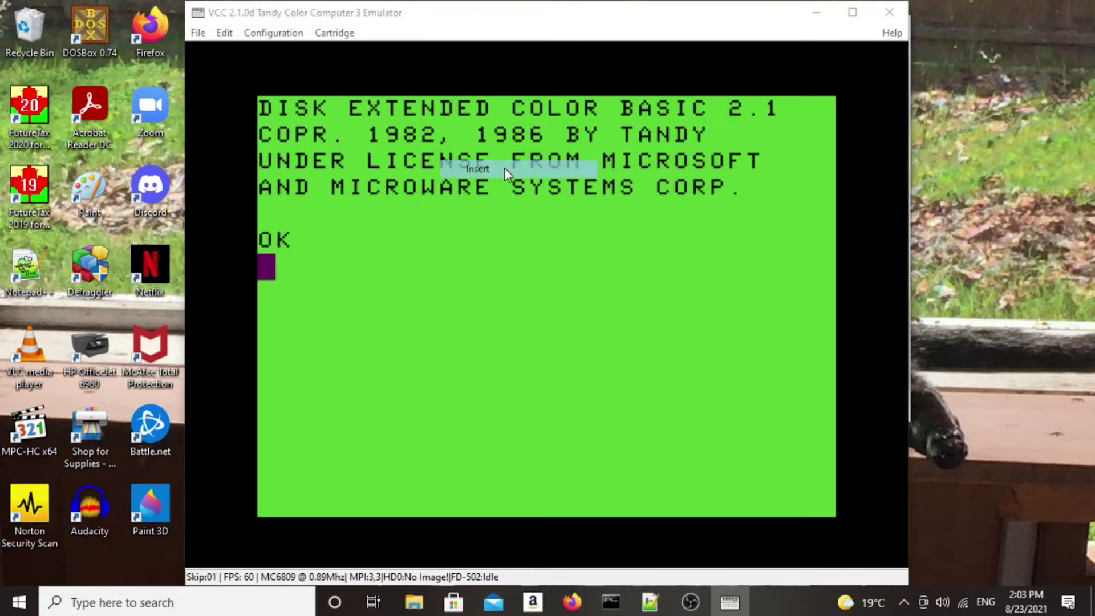
{"action": "scroll", "coordinate": [508, 251], "scroll_direction": "down", "scroll_amount": 4}
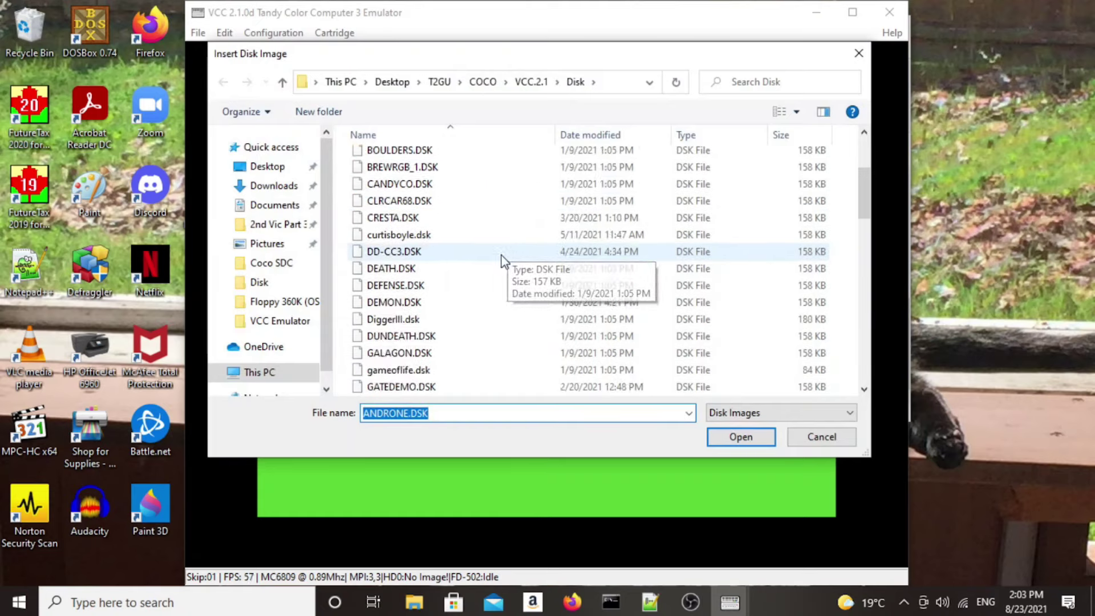
{"action": "scroll", "coordinate": [463, 268], "scroll_direction": "down", "scroll_amount": 2}
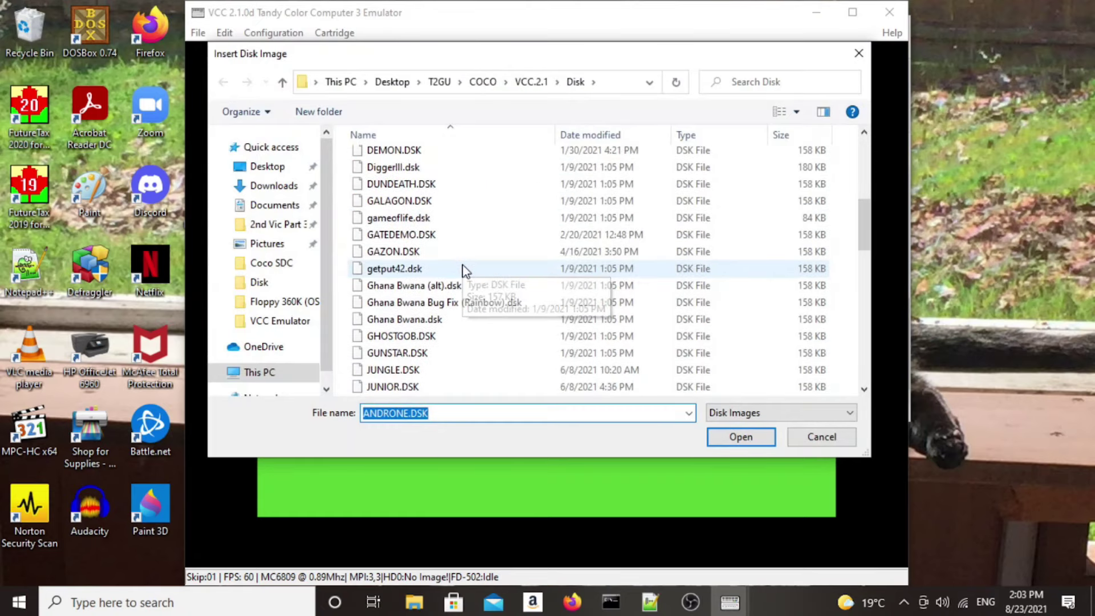
{"action": "scroll", "coordinate": [468, 262], "scroll_direction": "down", "scroll_amount": 2}
{"action": "scroll", "coordinate": [467, 262], "scroll_direction": "down", "scroll_amount": 2}
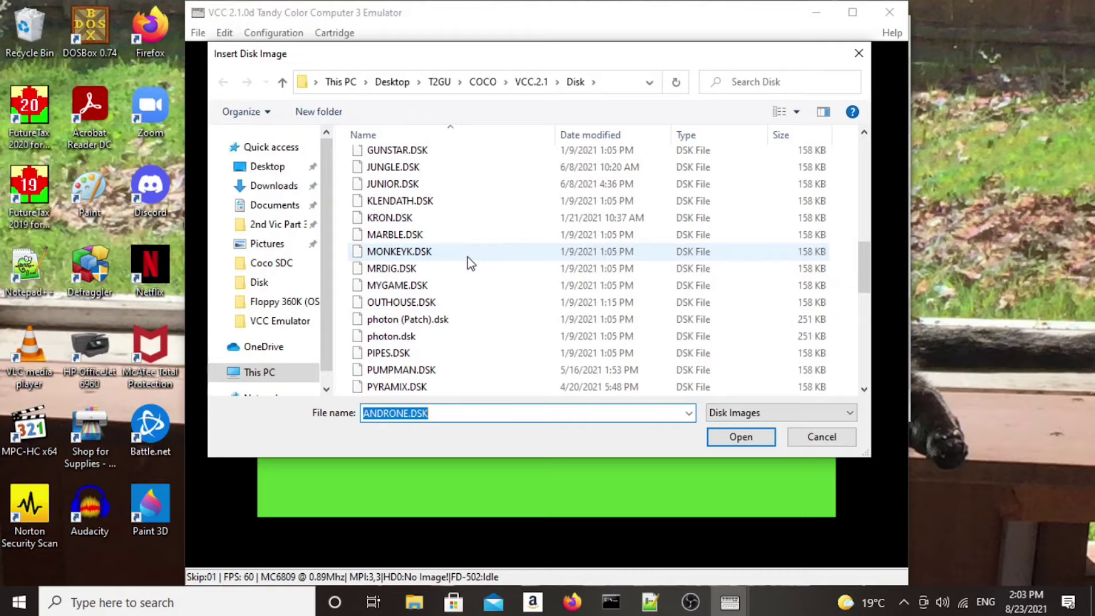
{"action": "left_click", "coordinate": [391, 289]}
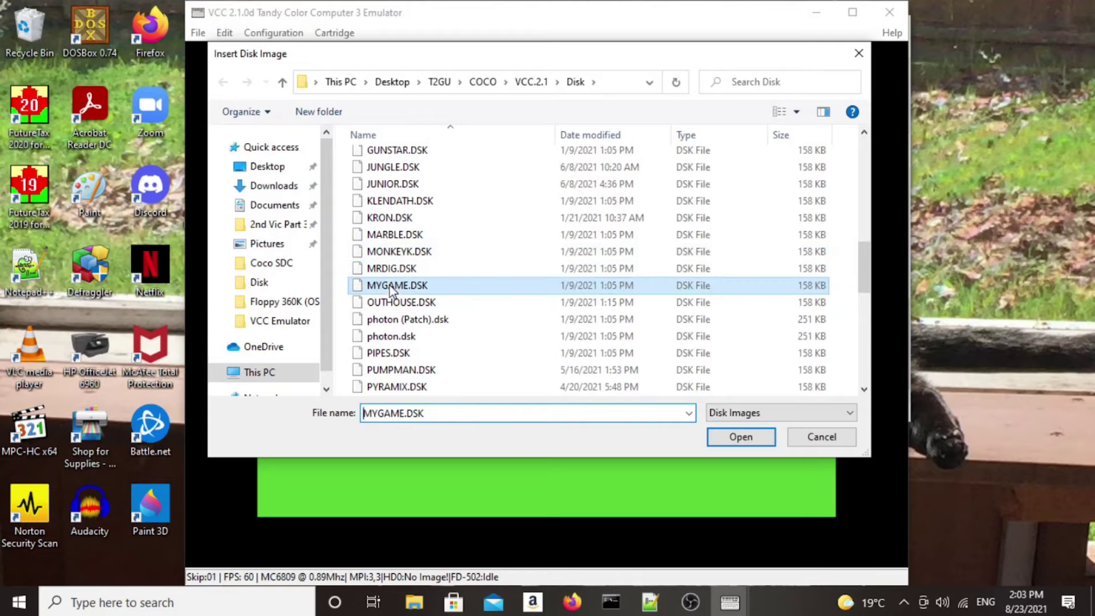
{"action": "left_click", "coordinate": [745, 437]}
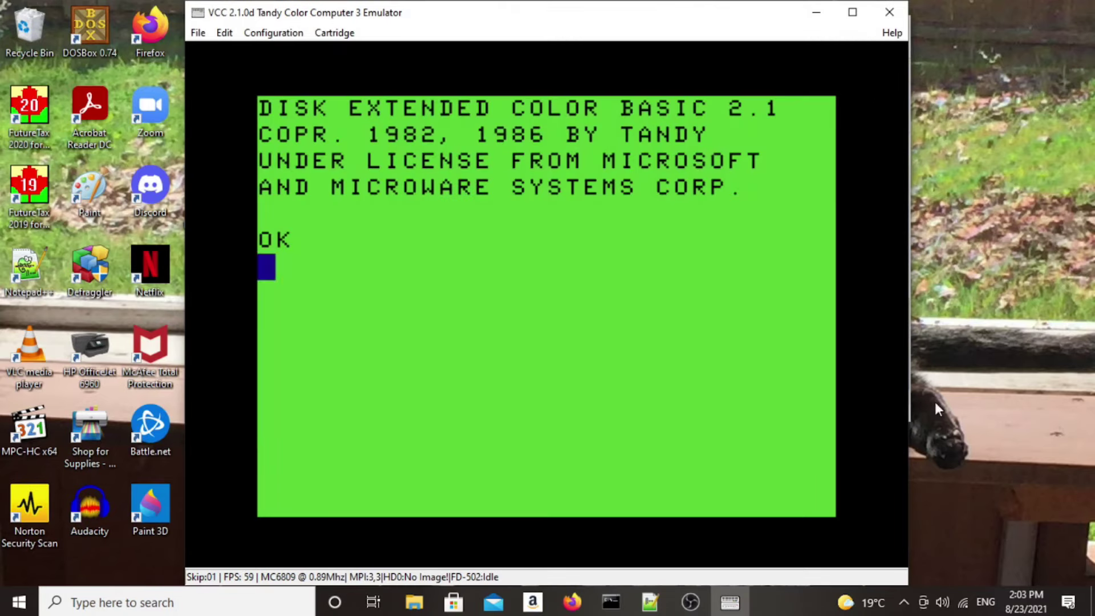
- List the MYGAME.DSK directory with DIR and load the BASIC program with LOAD"LVL1
{"action": "type", "text": "DIR"}
{"action": "key", "text": "Return"}
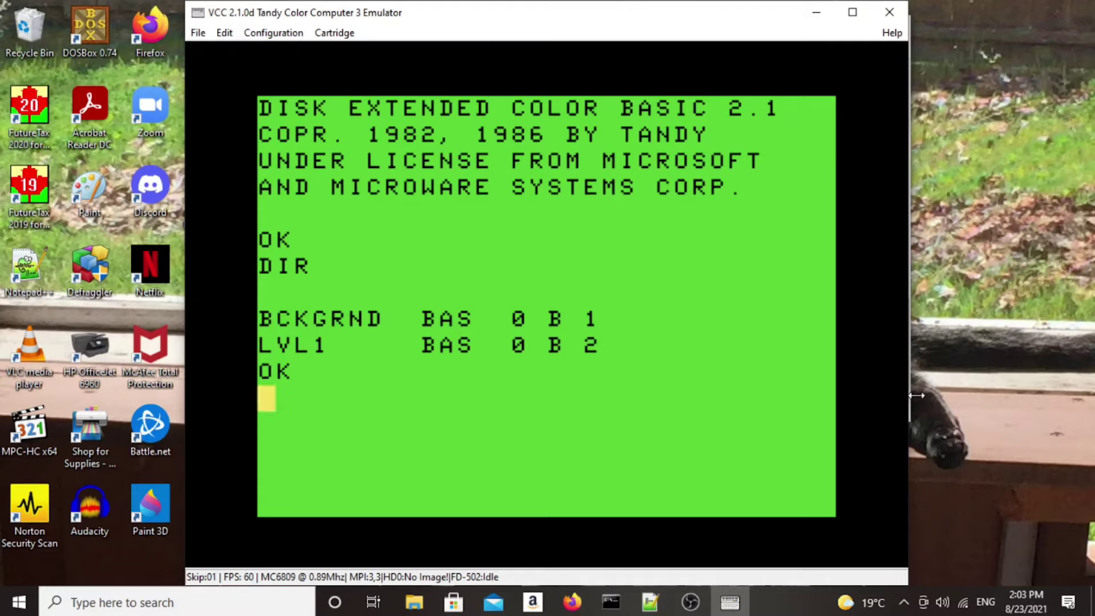
{"action": "type", "text": "LOAD\""}
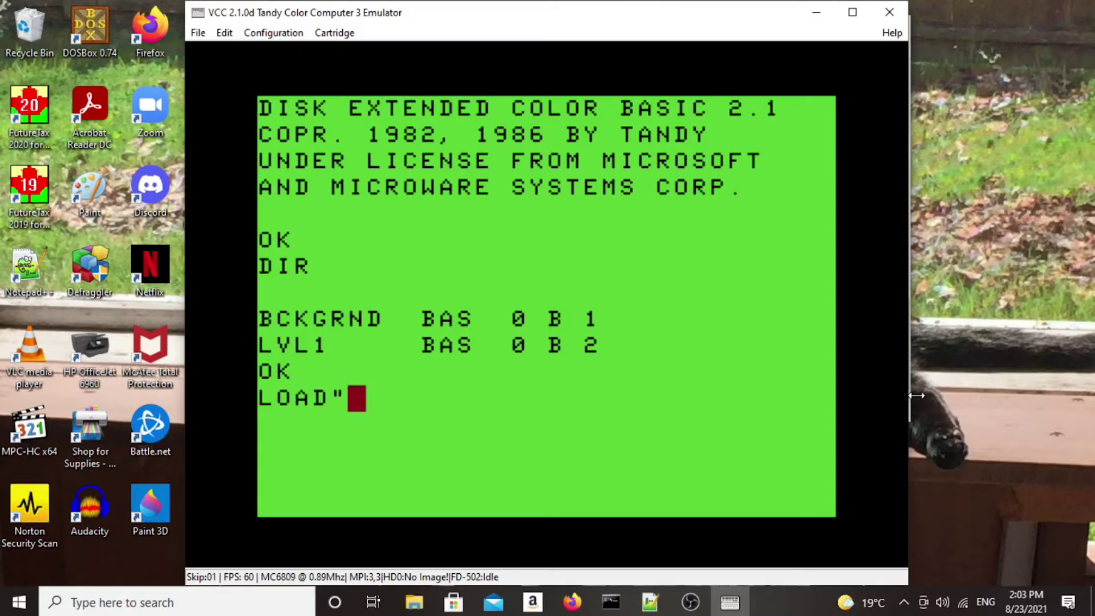
{"action": "type", "text": "L"}
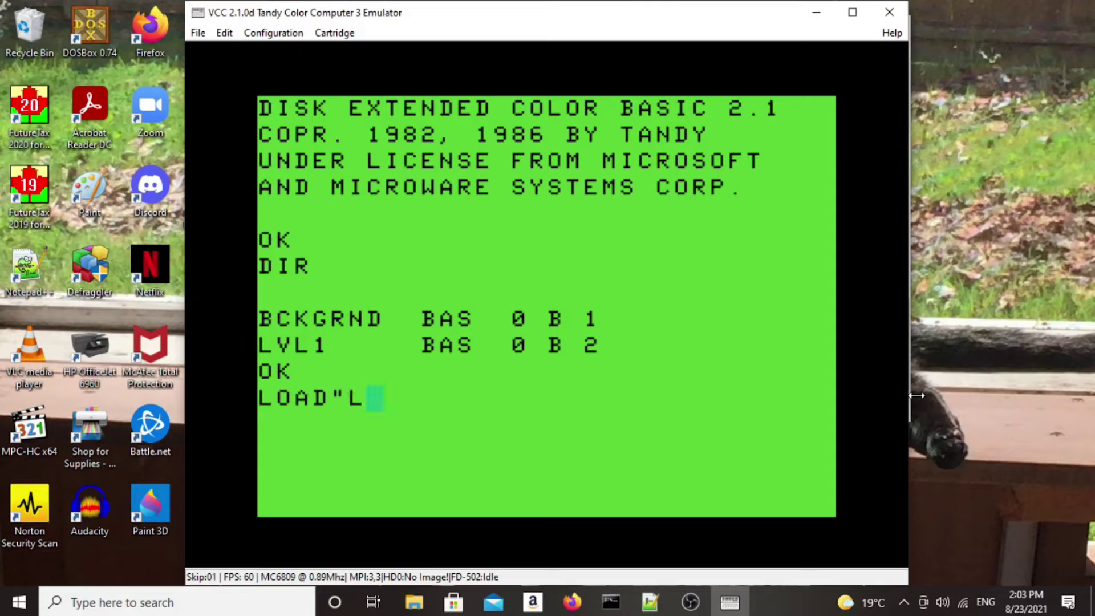
{"action": "type", "text": "VL1"}
{"action": "key", "text": "Return"}
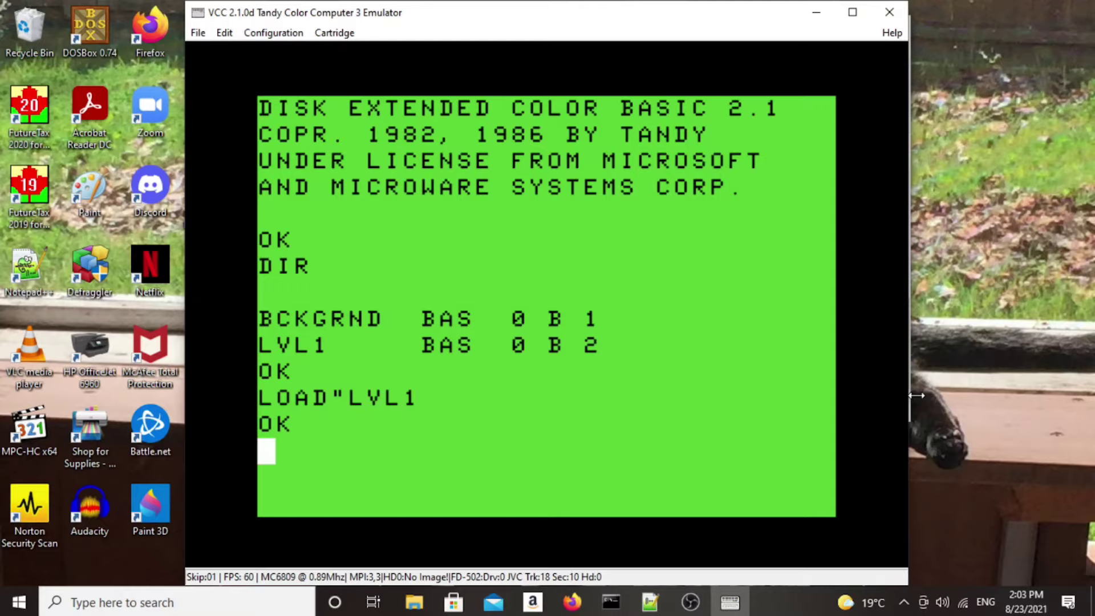
- Start the loaded LVL1 BASIC program with RUN
{"action": "type", "text": "RUN"}
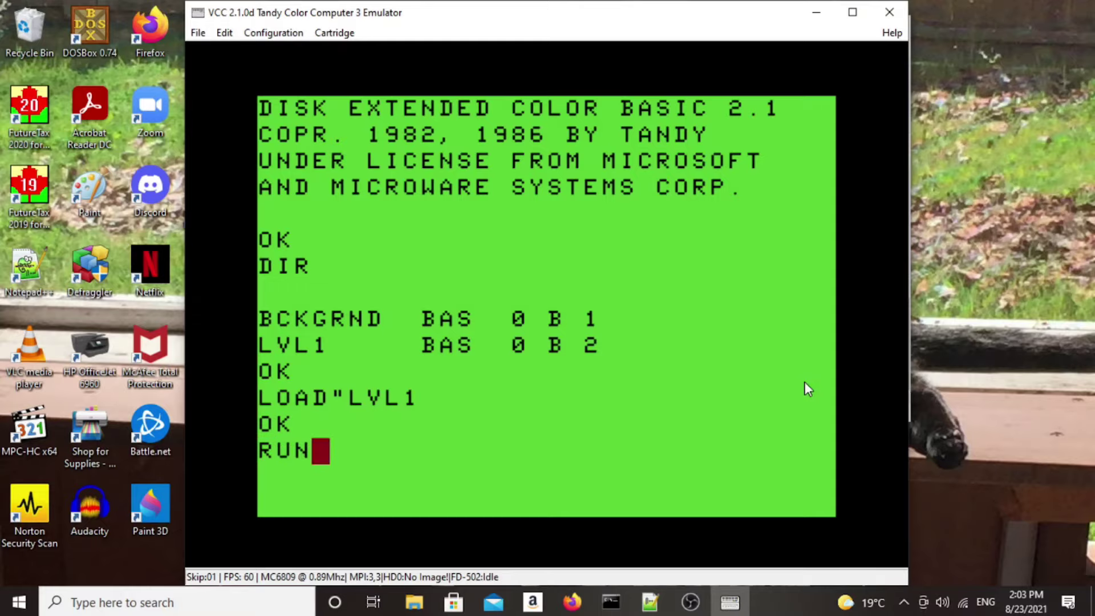
{"action": "key", "text": "Return"}
{"action": "key", "text": "n"}
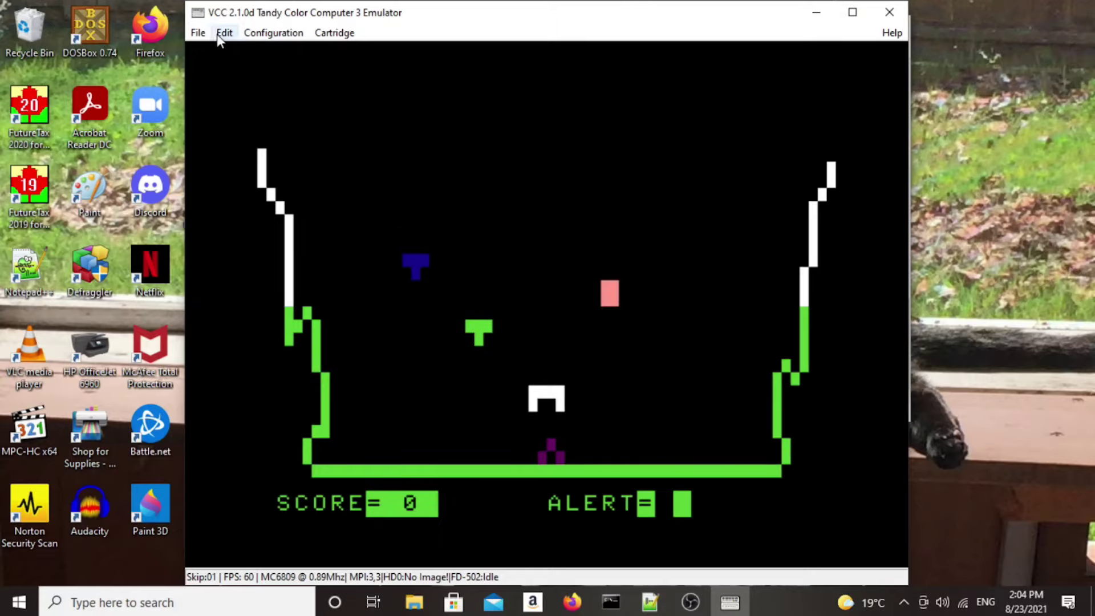
- Hard reset the emulated computer and insert kq1.os9 from the King's Quest I "Floppy 360K (OS-9)" folder into FD-502 Drive 0
{"action": "left_click", "coordinate": [191, 32]}
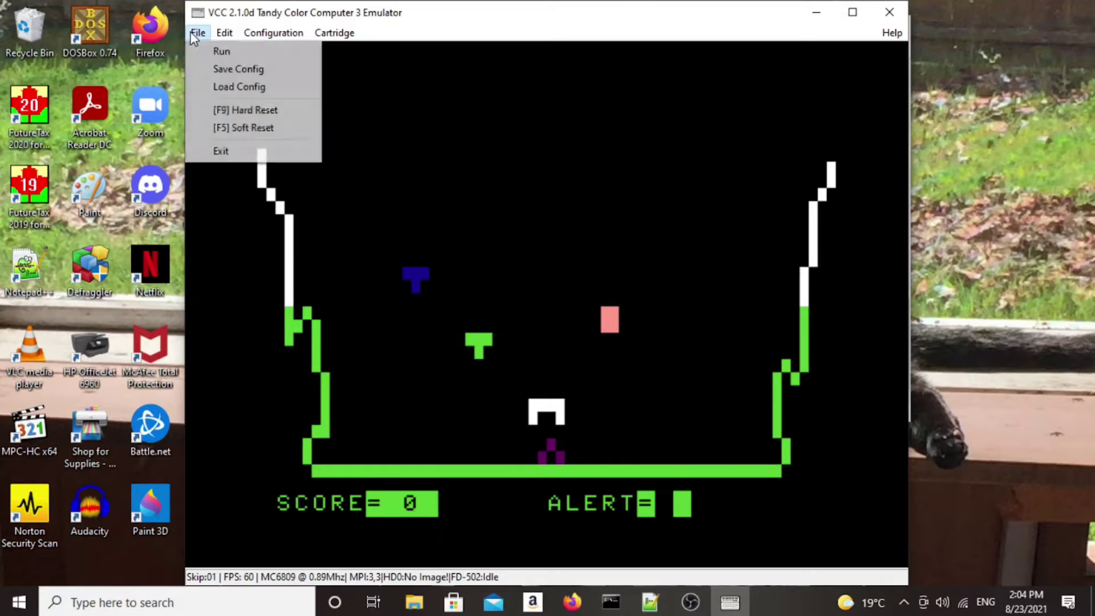
{"action": "left_click", "coordinate": [265, 110]}
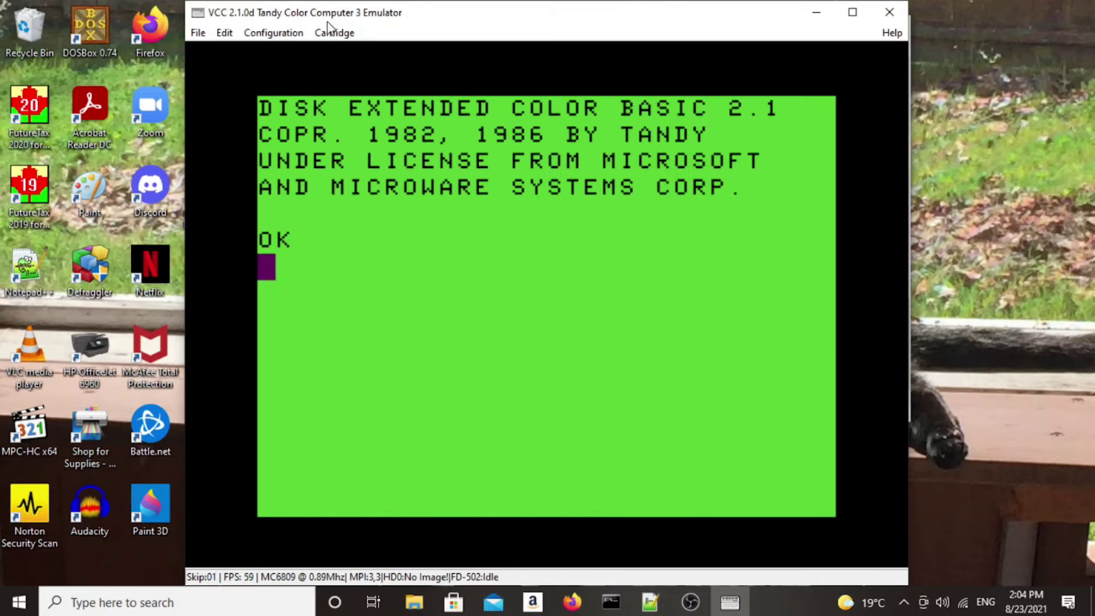
{"action": "left_click", "coordinate": [331, 32]}
{"action": "mouse_move", "coordinate": [389, 173]}
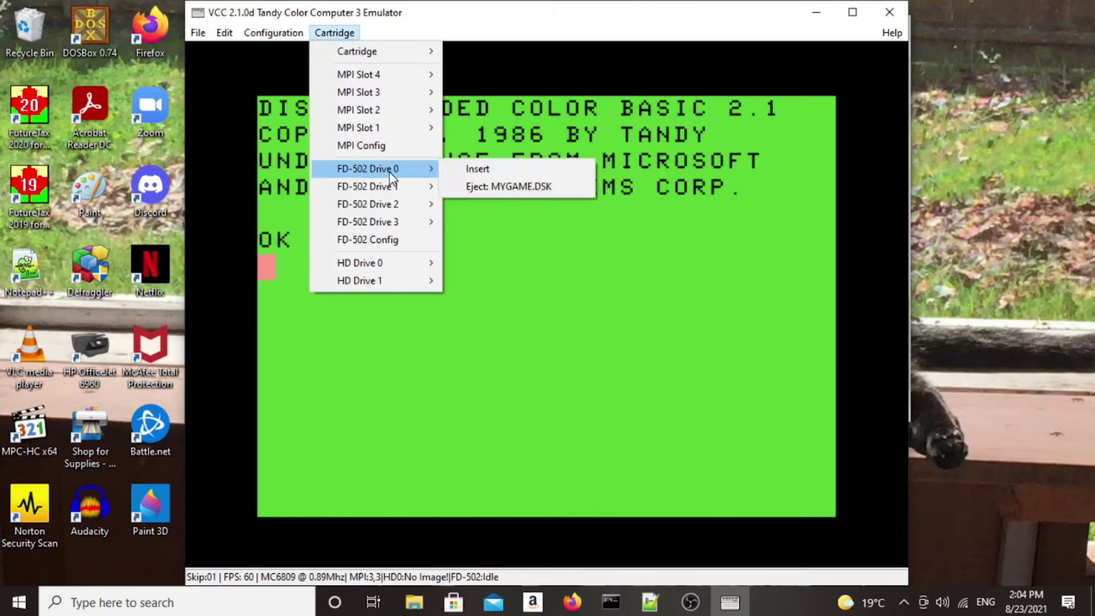
{"action": "left_click", "coordinate": [484, 169]}
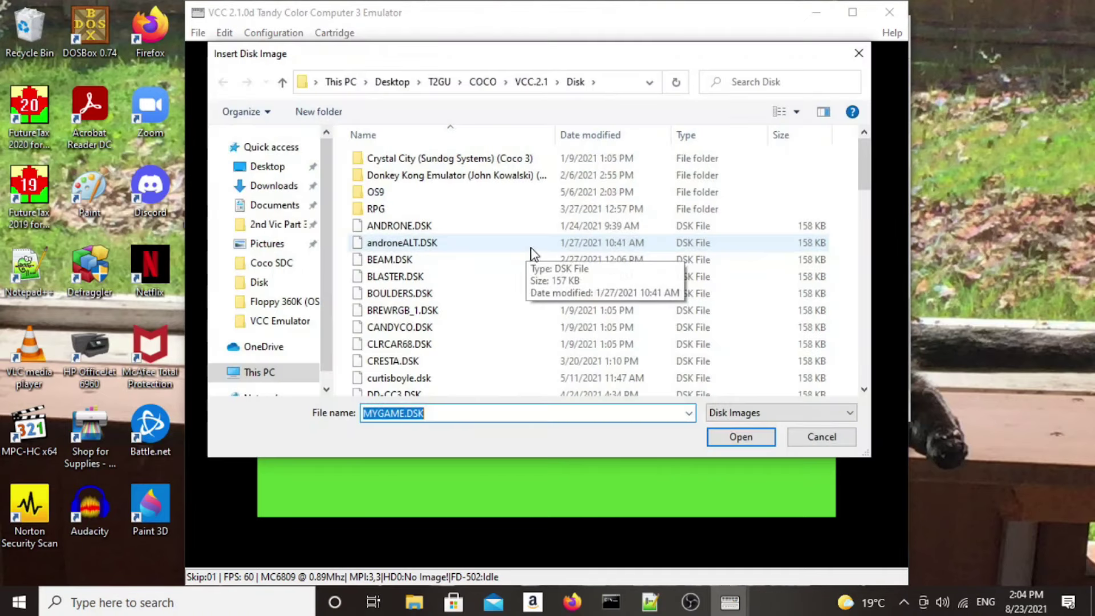
{"action": "left_click", "coordinate": [391, 194]}
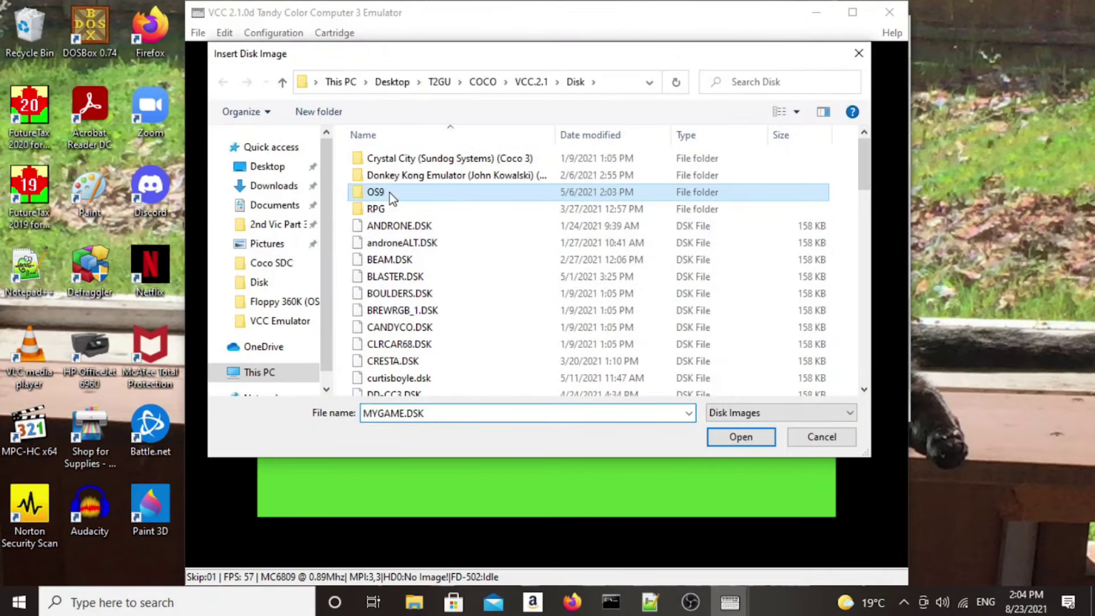
{"action": "double_click", "coordinate": [389, 193]}
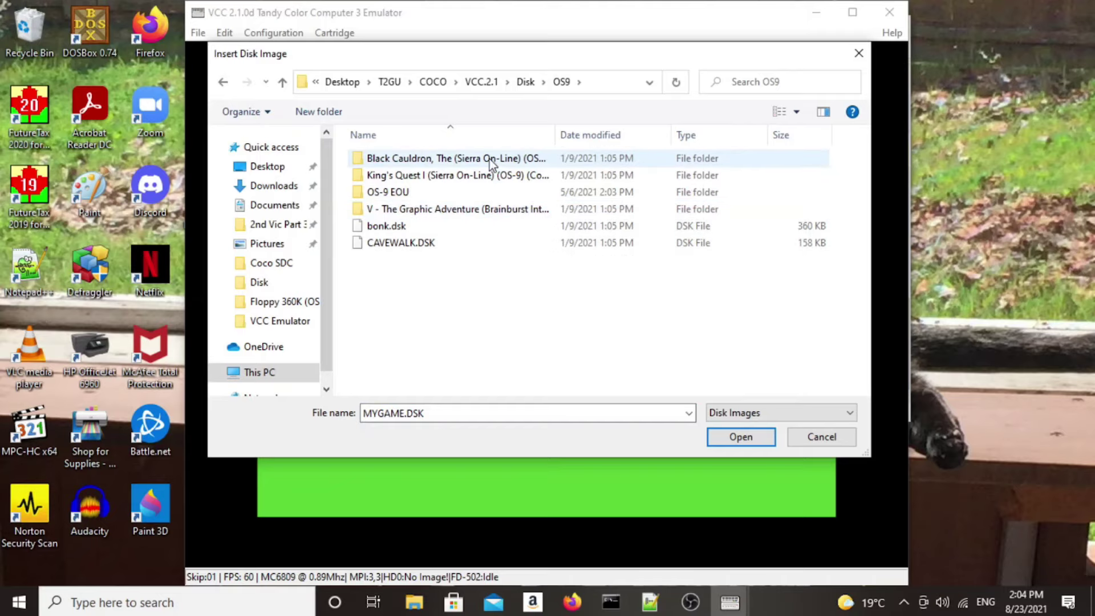
{"action": "double_click", "coordinate": [423, 177]}
{"action": "left_click", "coordinate": [430, 228]}
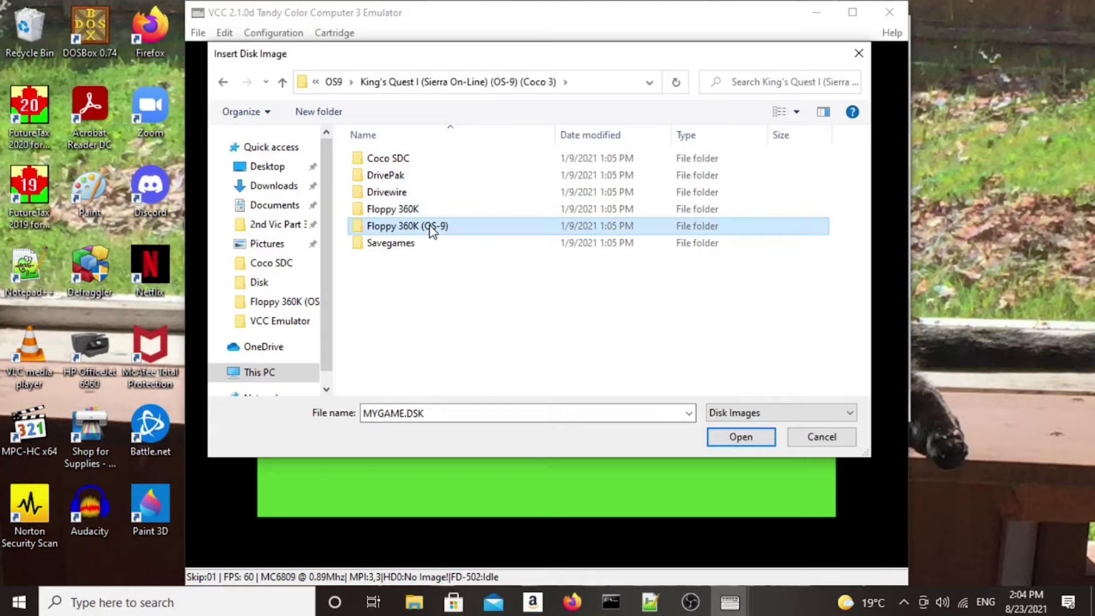
{"action": "double_click", "coordinate": [430, 228]}
{"action": "left_click", "coordinate": [394, 162]}
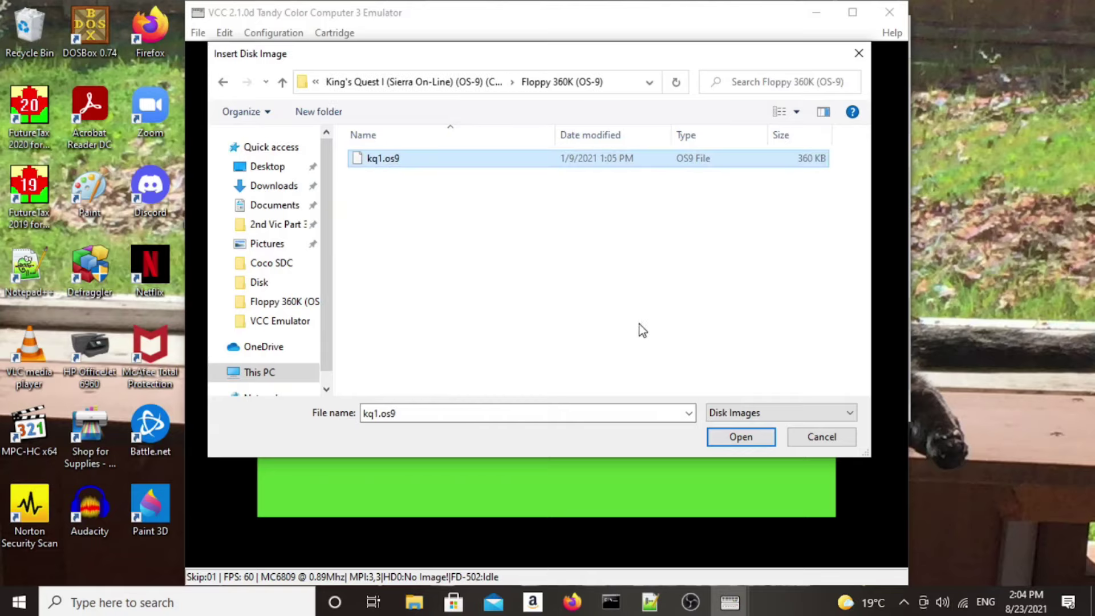
{"action": "left_click", "coordinate": [741, 436]}
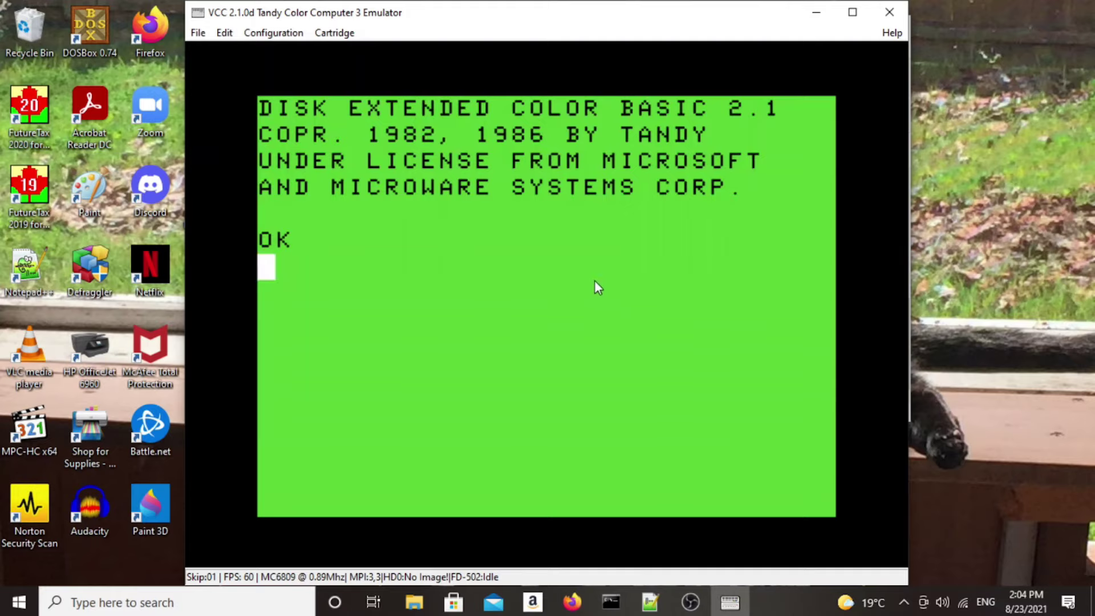
- Boot OS-9 from the inserted disk with the DOS command
{"action": "type", "text": "DOS"}
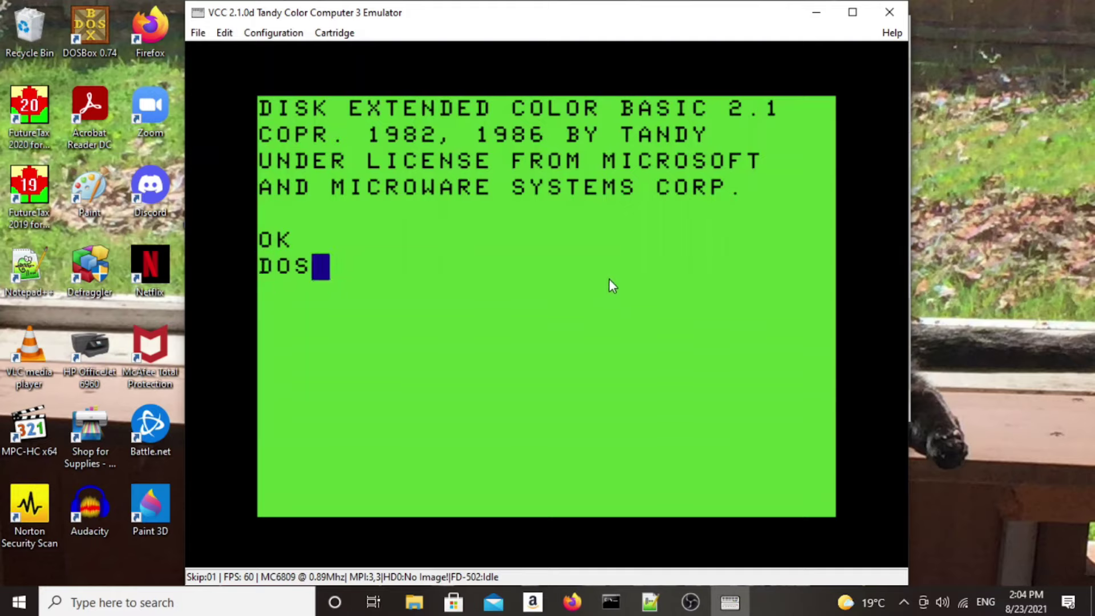
{"action": "key", "text": "Return"}
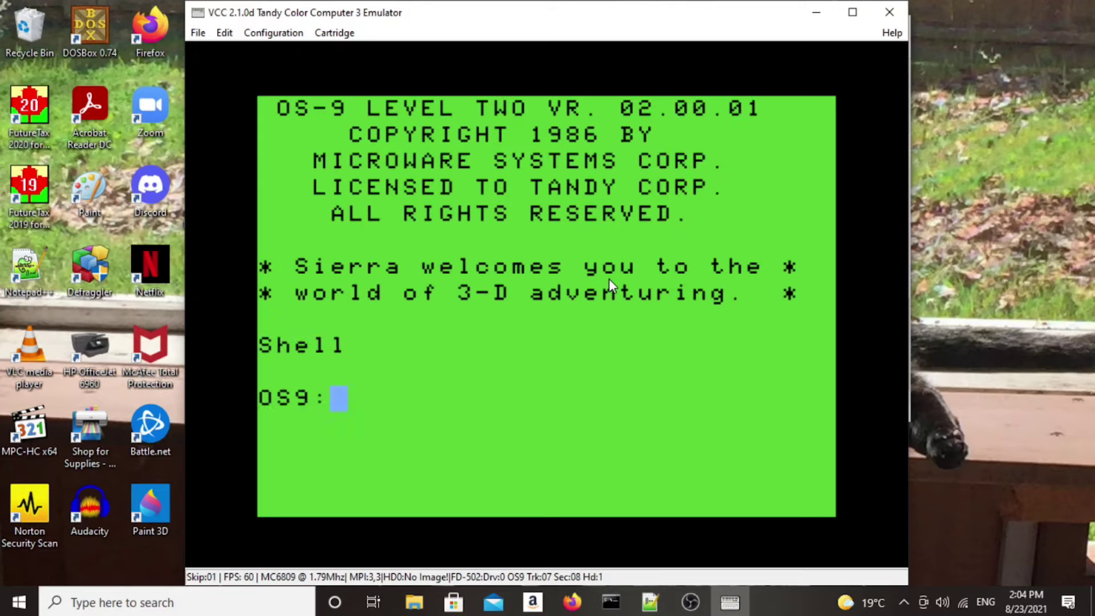
- List the OS-9 disk's directory with dir and launch the game with the sierra command
{"action": "type", "text": "r"}
{"action": "key", "text": "Return"}
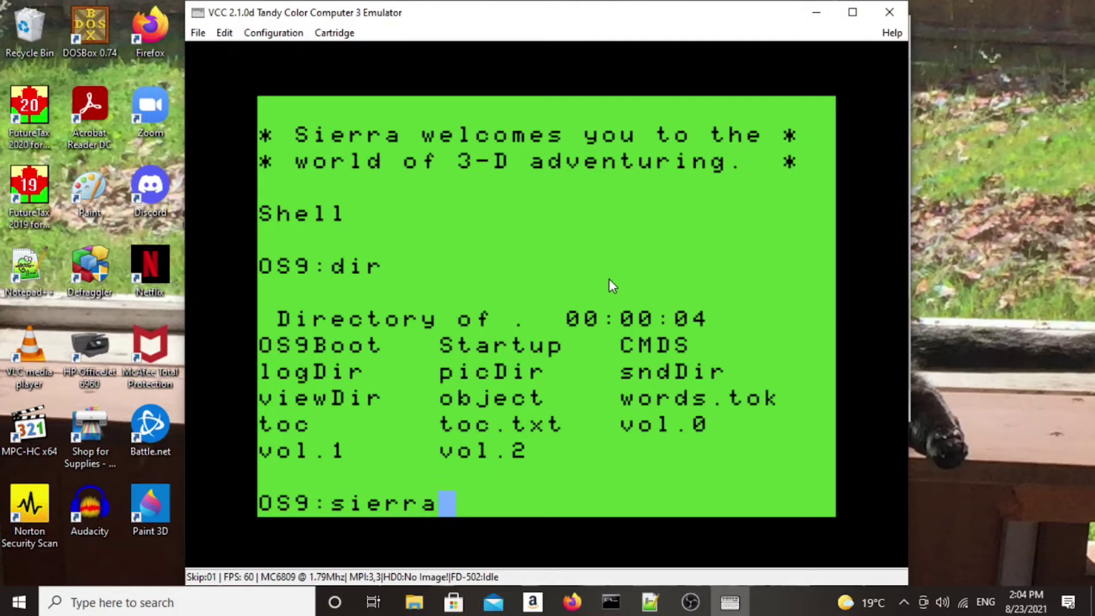
{"action": "key", "text": "Return"}
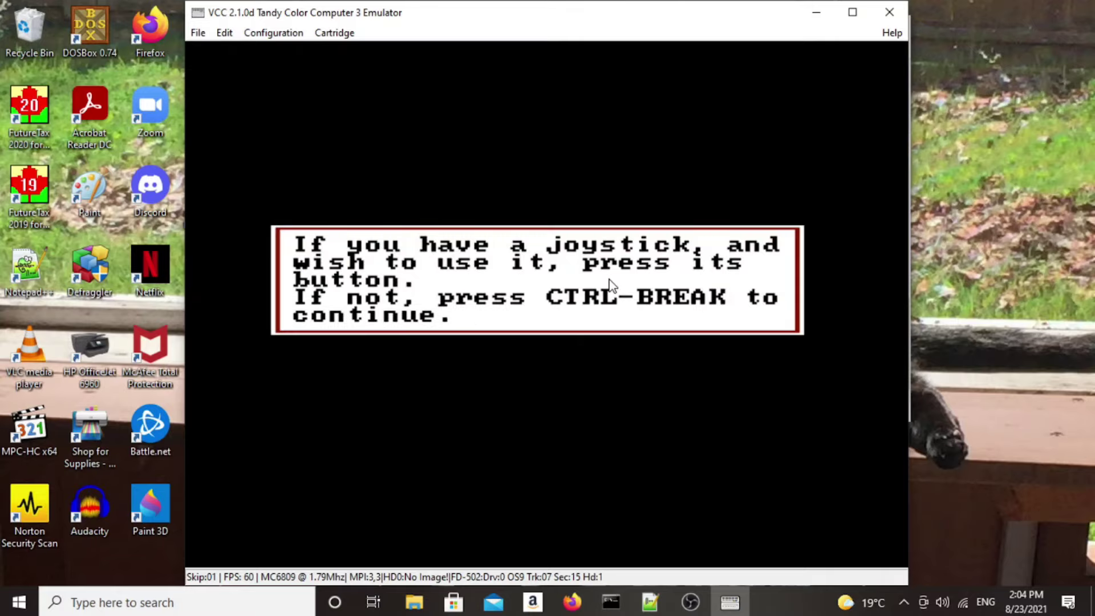
- Hard reset the emulated computer and insert CRYSTAL.DSK from the Crystal City folder into FD-502 Drive 0
{"action": "key", "text": "F9"}
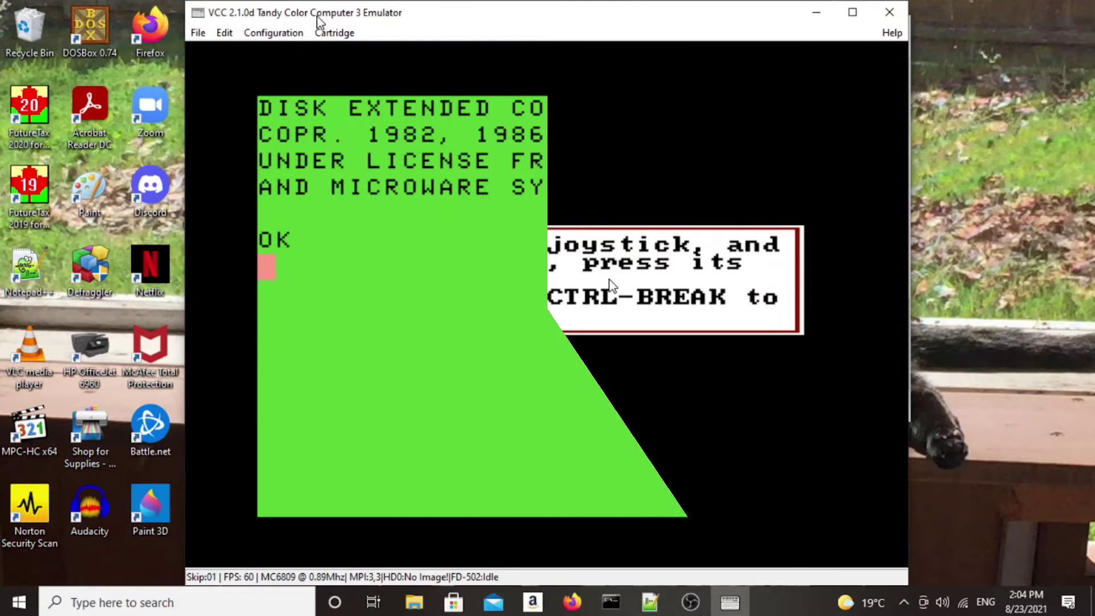
{"action": "left_click", "coordinate": [327, 32]}
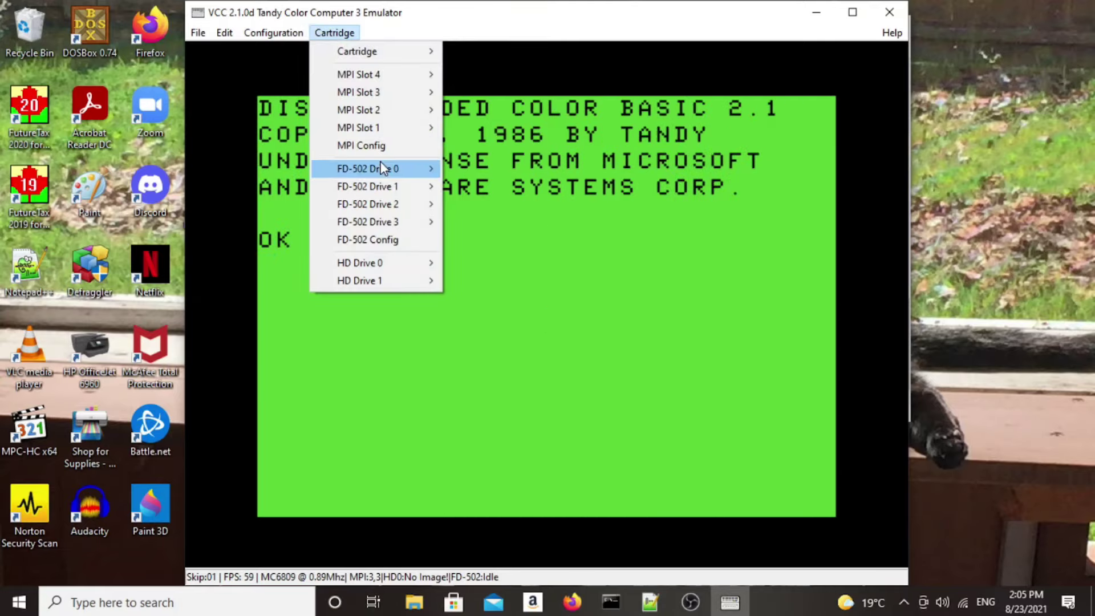
{"action": "mouse_move", "coordinate": [385, 172]}
{"action": "left_click", "coordinate": [502, 169]}
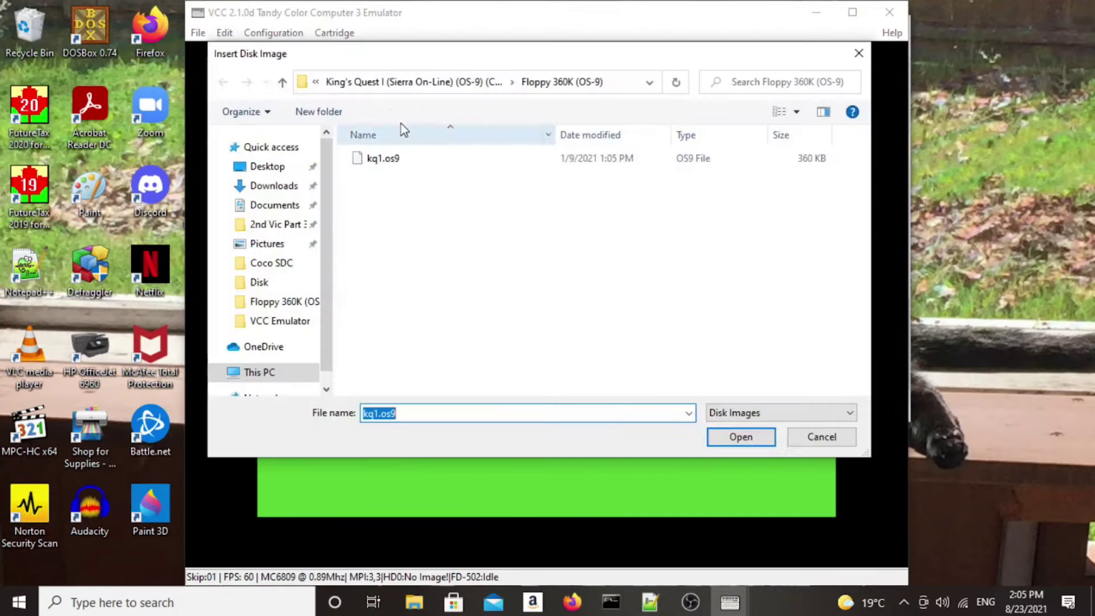
{"action": "left_click", "coordinate": [359, 84]}
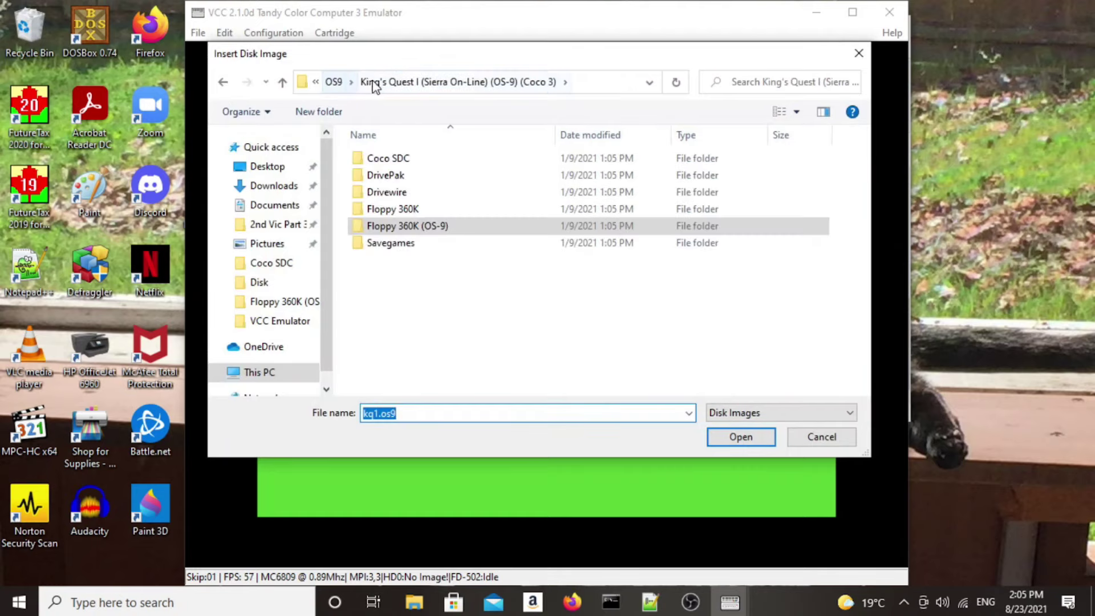
{"action": "left_click", "coordinate": [336, 84]}
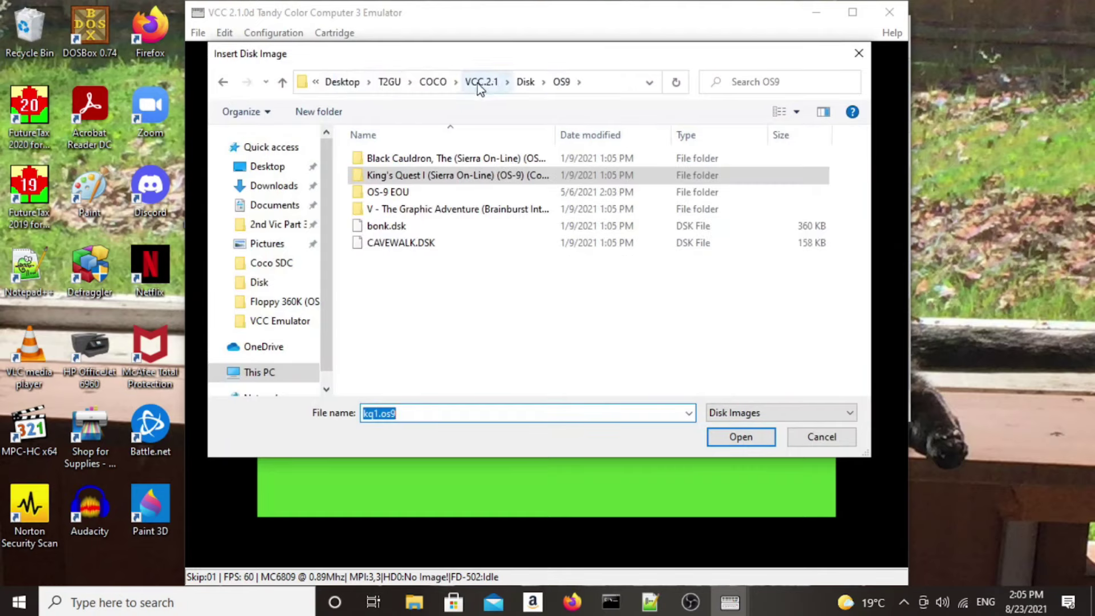
{"action": "left_click", "coordinate": [527, 82]}
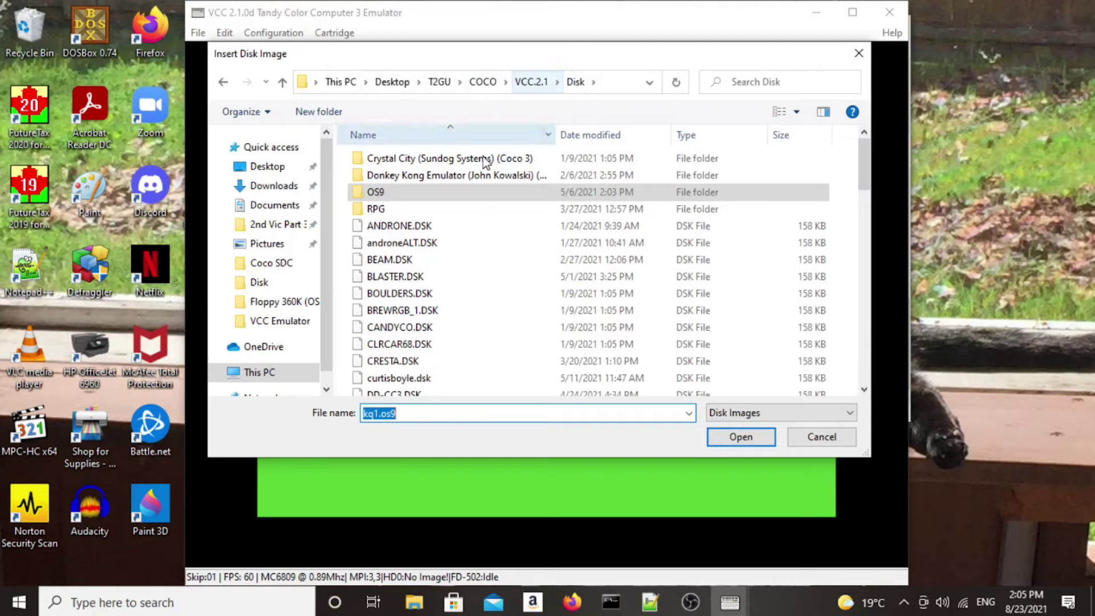
{"action": "double_click", "coordinate": [411, 159]}
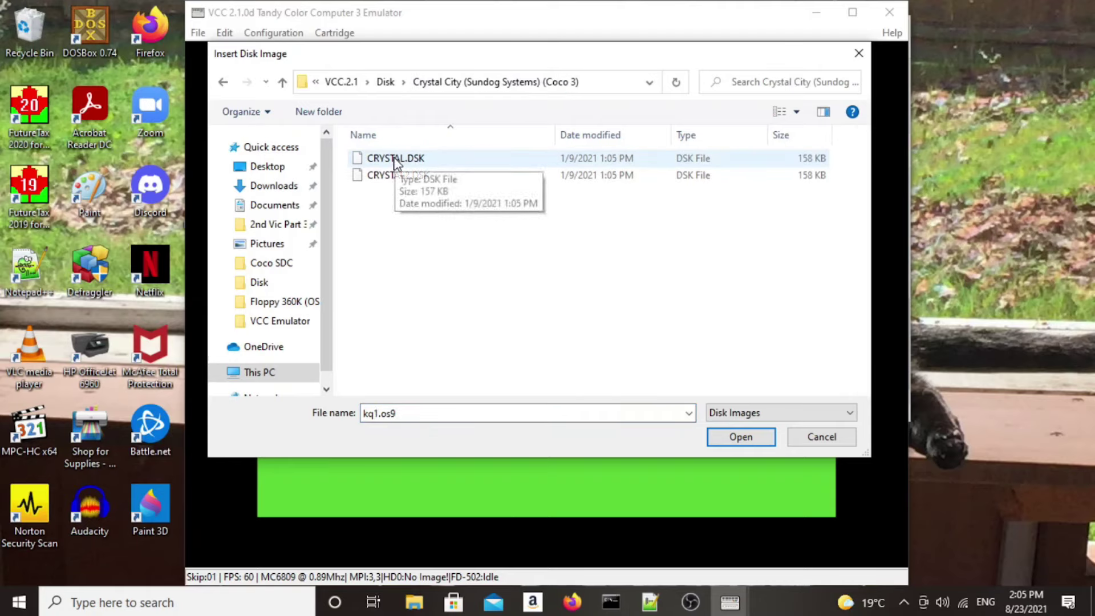
{"action": "left_click", "coordinate": [402, 159]}
{"action": "left_click", "coordinate": [741, 437]}
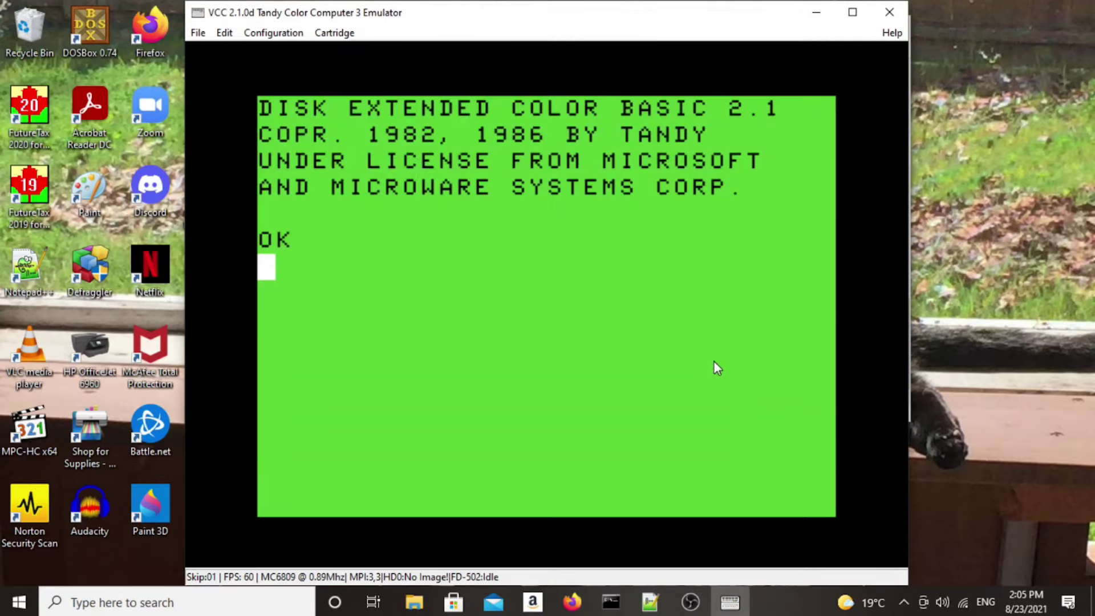
- List the CRYSTAL.DSK directory with DIR and load the machine-language program with LOADM"CRYSTAL
{"action": "type", "text": "DIR"}
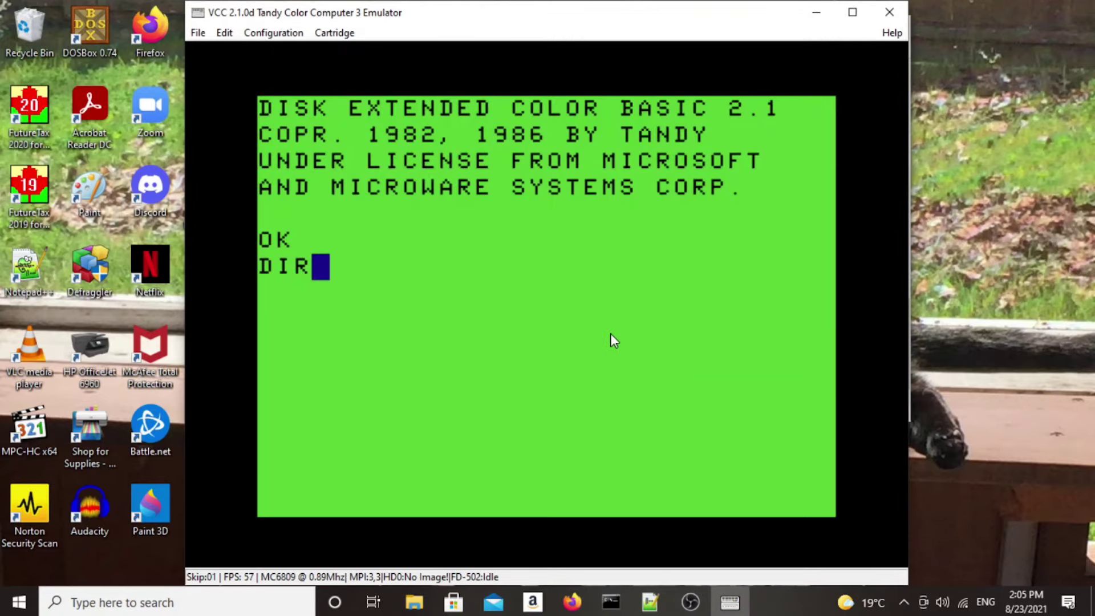
{"action": "key", "text": "Return"}
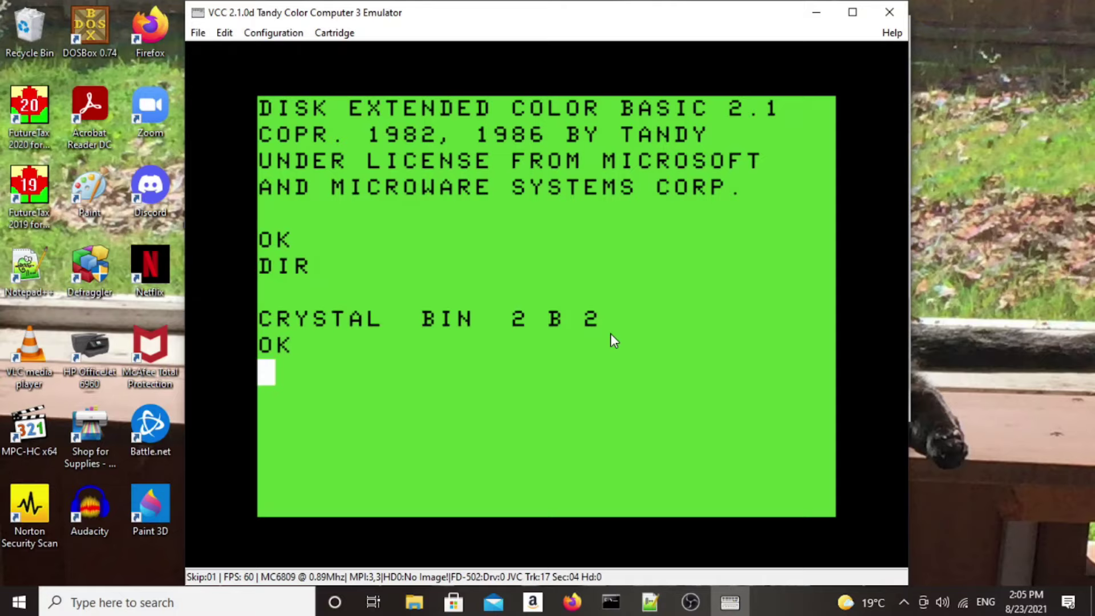
{"action": "type", "text": "LOADM\""}
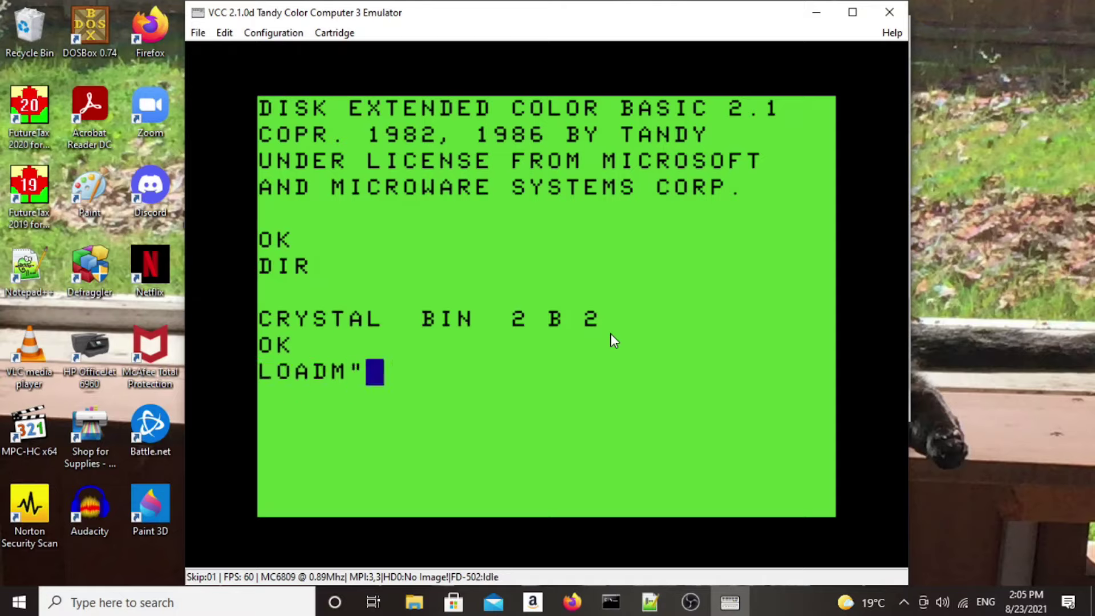
{"action": "type", "text": "CRY"}
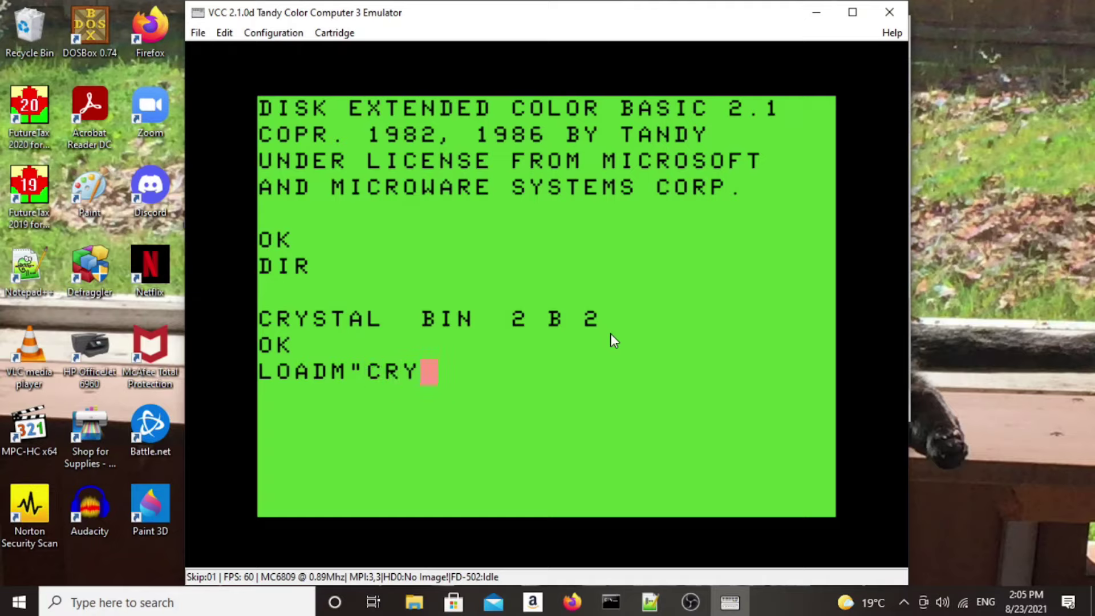
{"action": "type", "text": "STAL"}
{"action": "key", "text": "Return"}
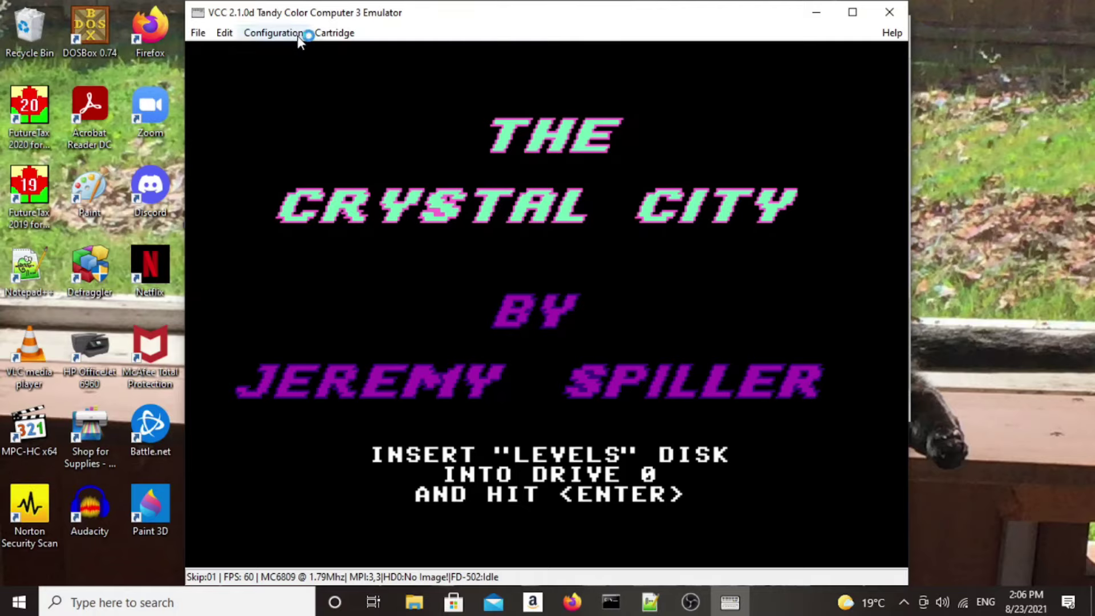
- Swap the disk in FD-502 Drive 0 for the levels disk CRYSTAL2.DSK and continue loading the game
{"action": "left_click", "coordinate": [334, 33]}
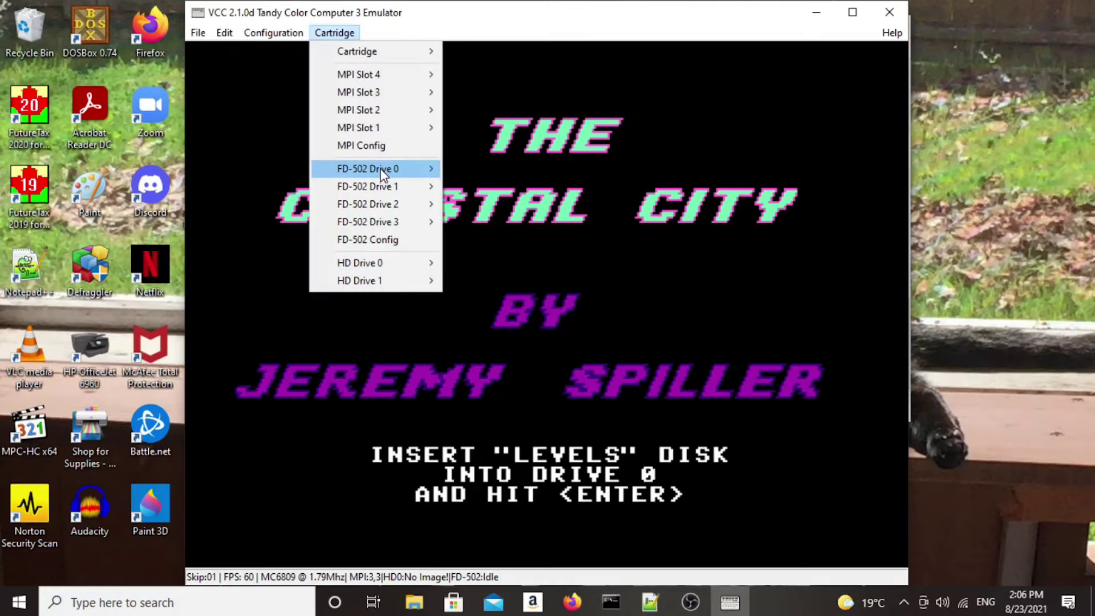
{"action": "mouse_move", "coordinate": [382, 171]}
{"action": "left_click", "coordinate": [482, 170]}
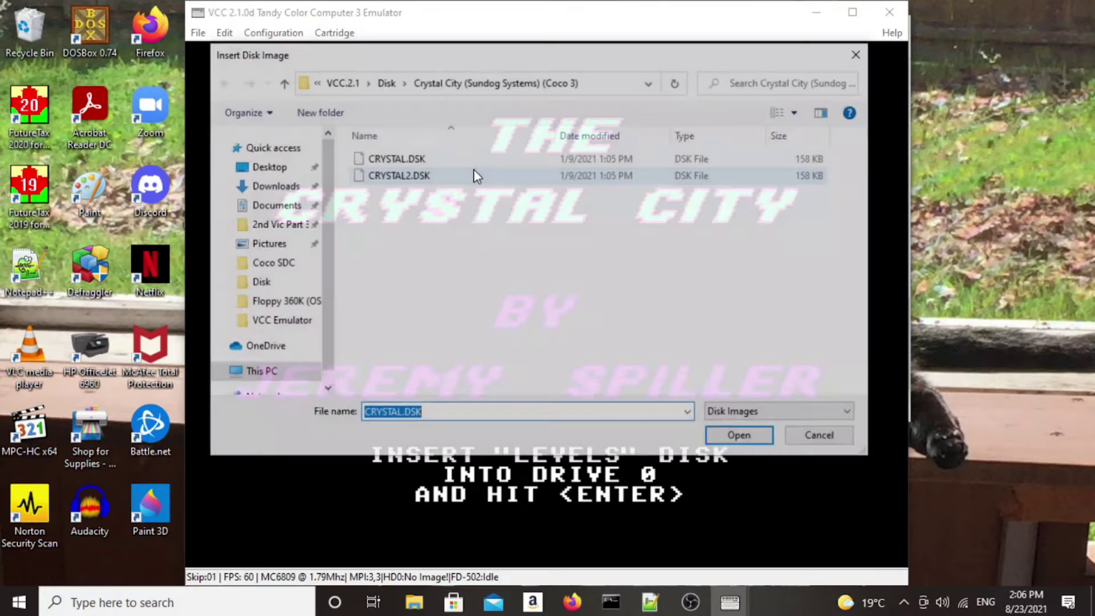
{"action": "left_click", "coordinate": [408, 177]}
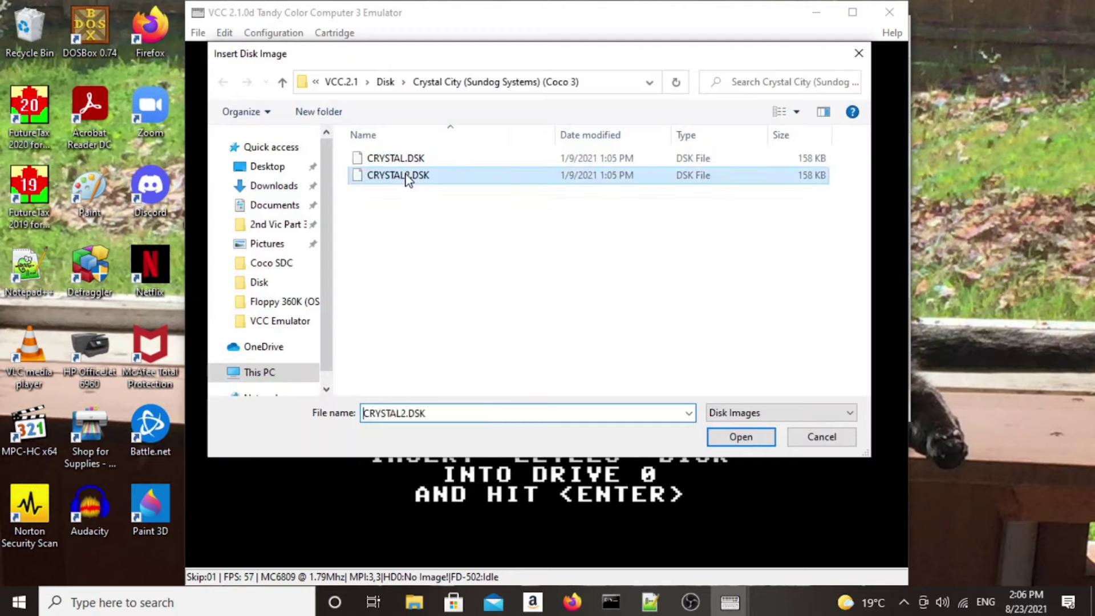
{"action": "left_click", "coordinate": [751, 438]}
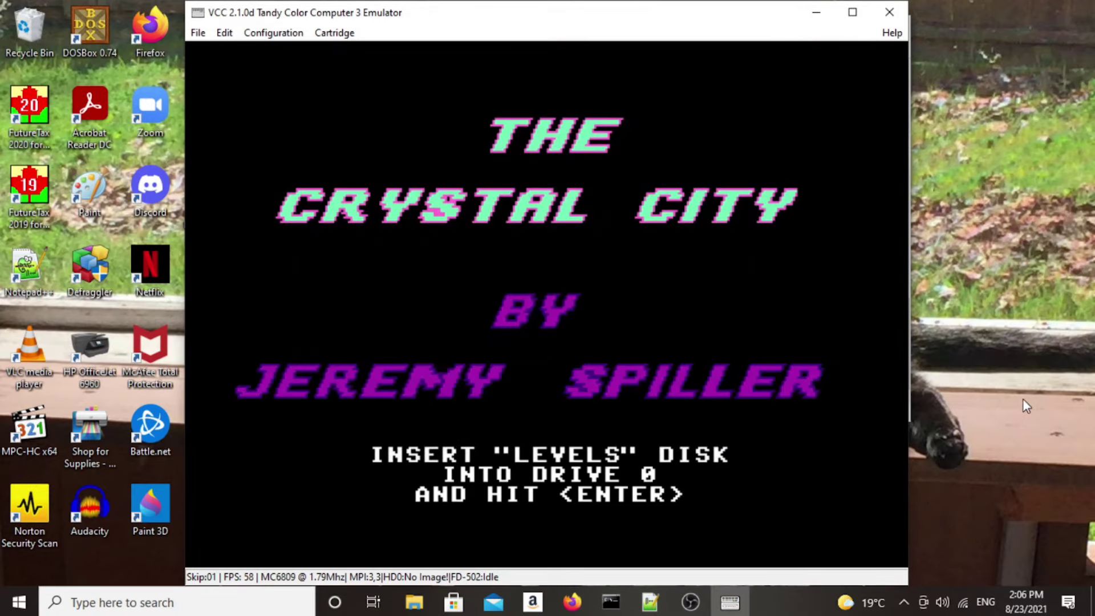
{"action": "key", "text": "Return"}
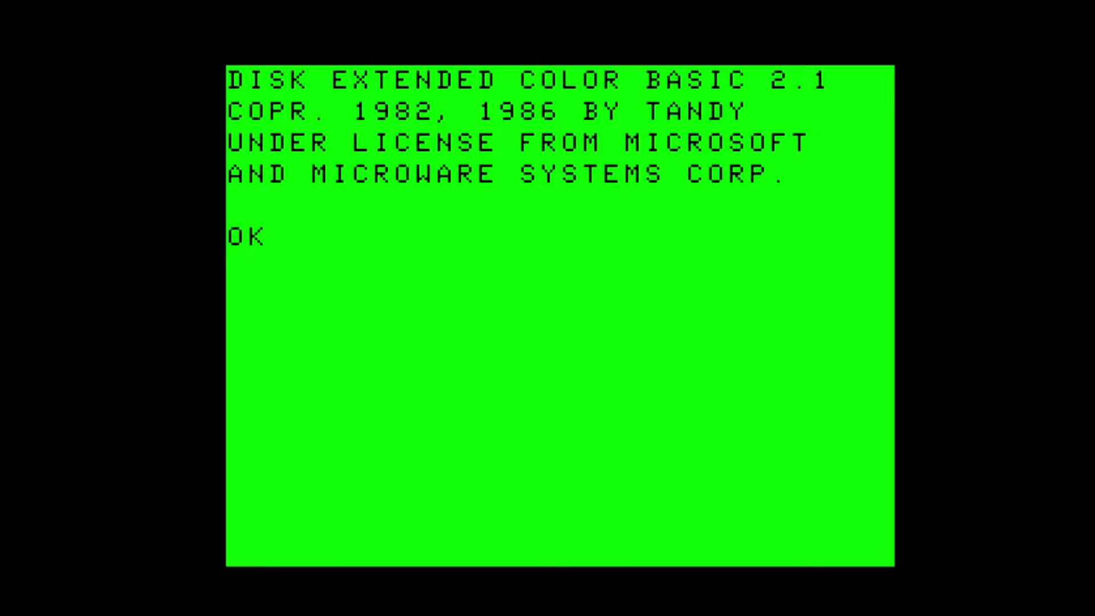
- List the disk's directory with DIR and launch the Joust settings program with RUN"CONFIG
{"action": "type", "text": "DIR"}
{"action": "key", "text": "Return"}
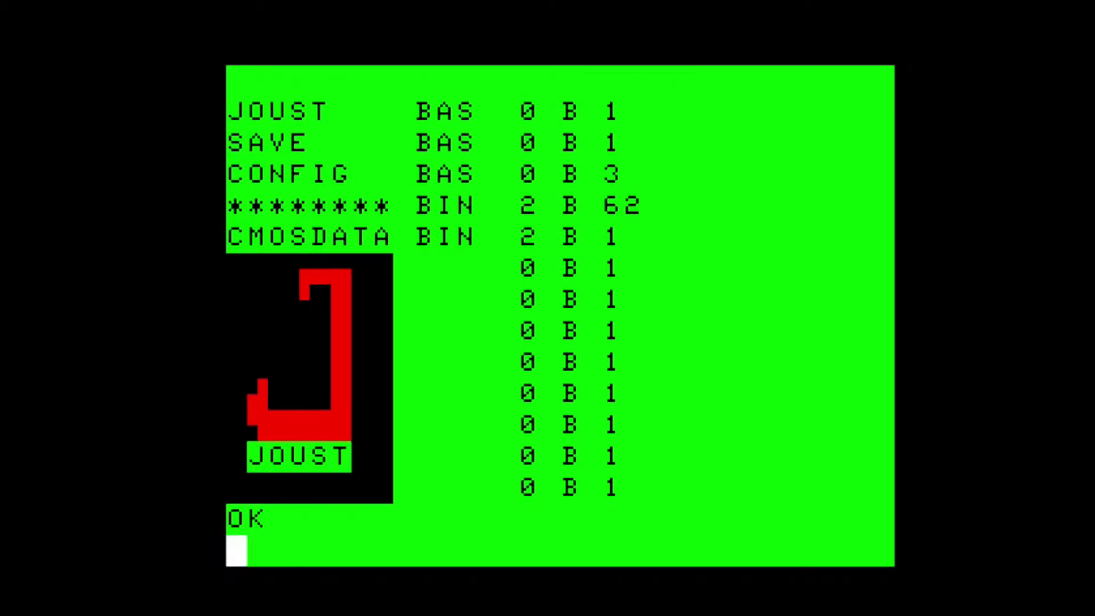
{"action": "type", "text": "RUN\""}
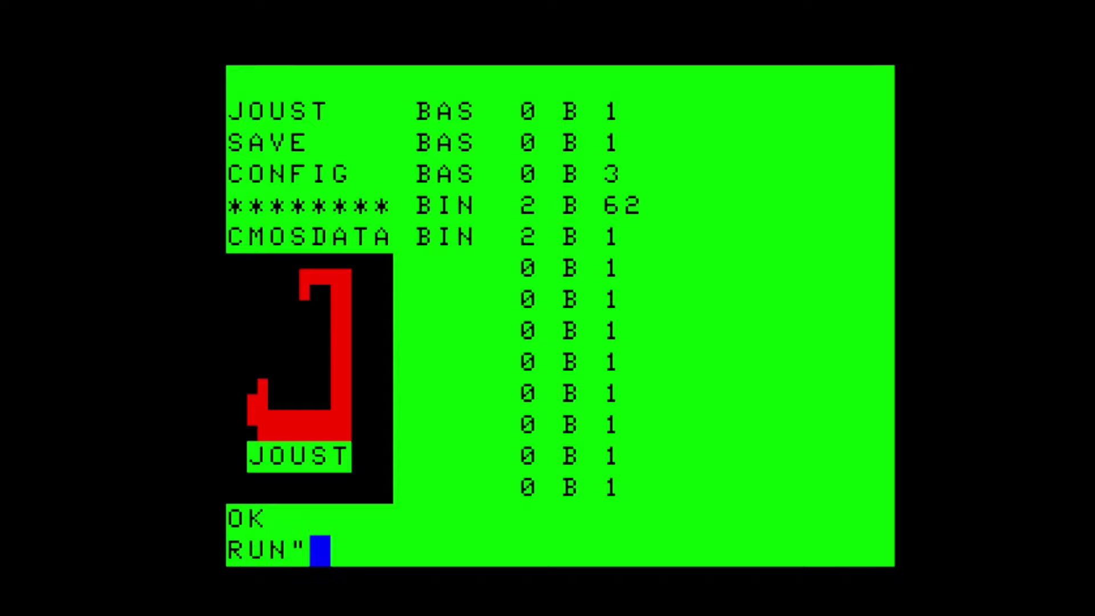
{"action": "type", "text": "CONFIG"}
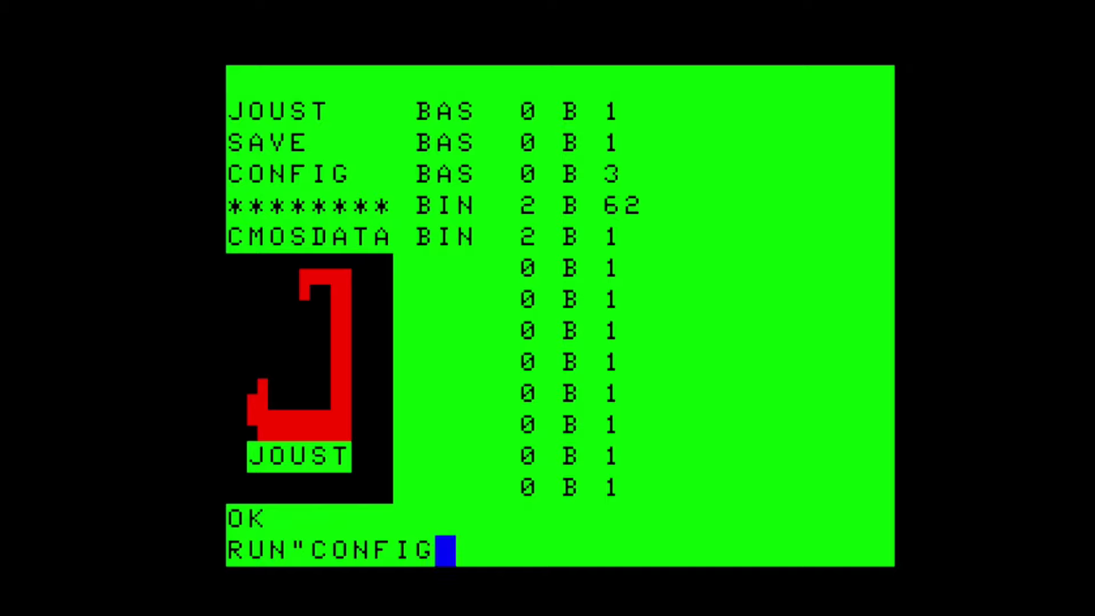
{"action": "key", "text": "Return"}
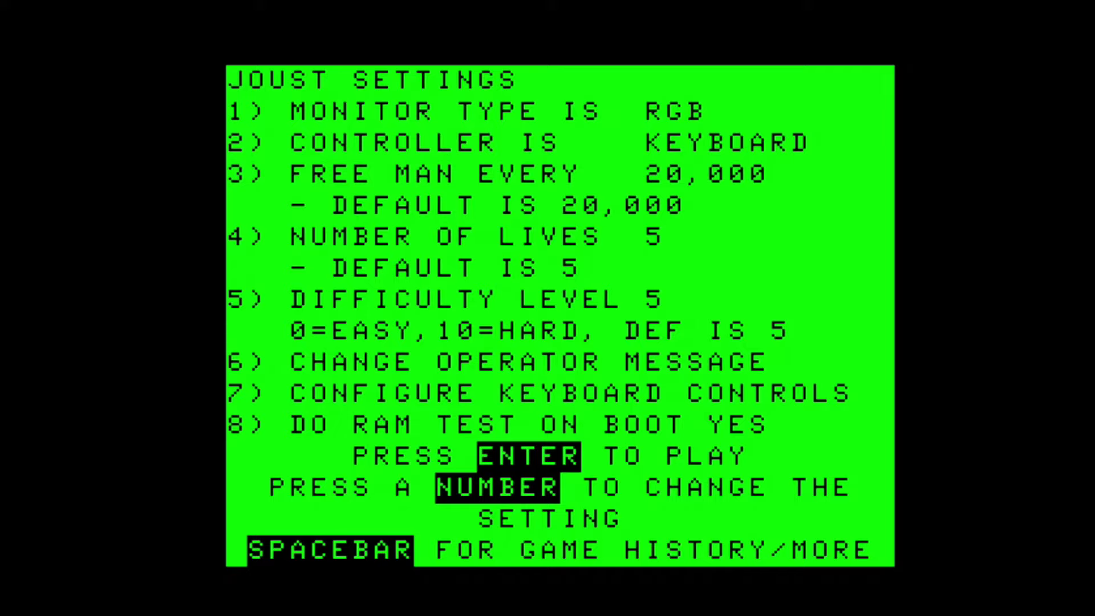
- Set the Joust controller to joystick and start a single-player game with one credit
{"action": "key", "text": "2"}
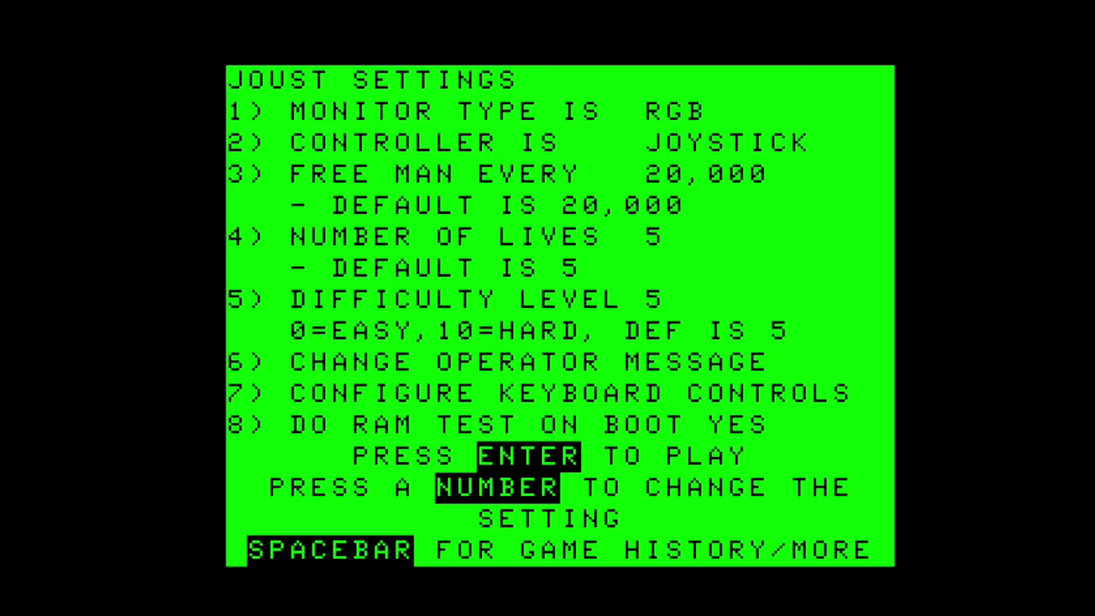
{"action": "key", "text": "Return"}
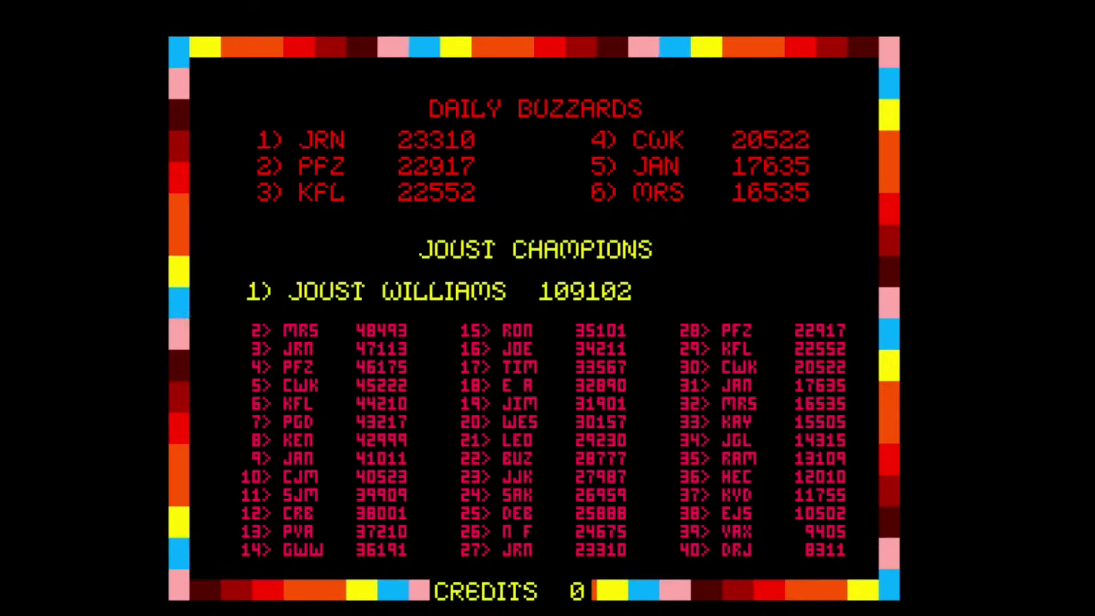
{"action": "key", "text": "5"}
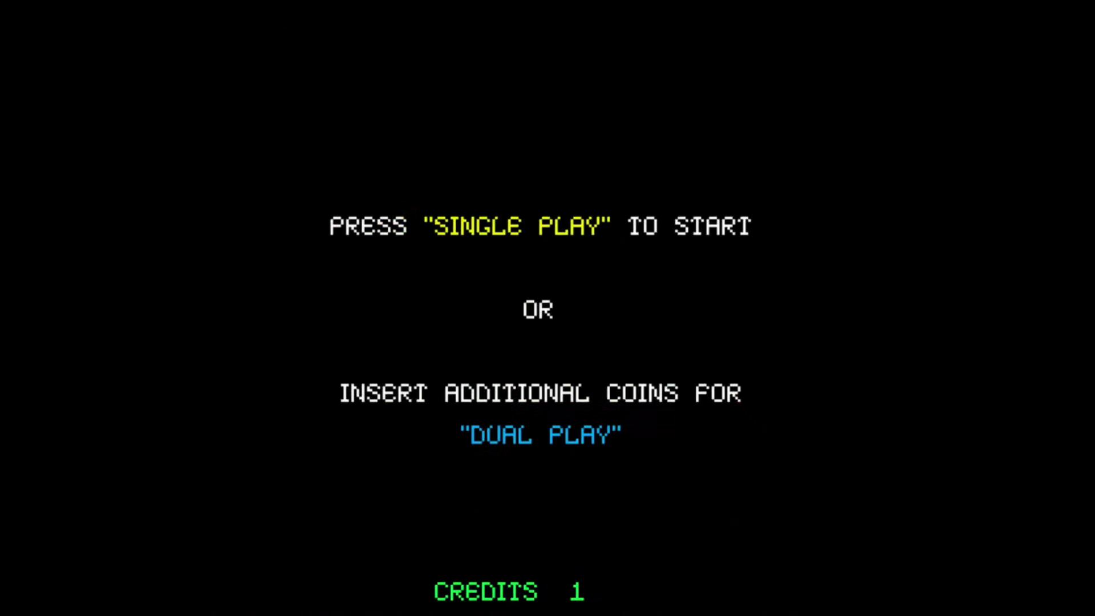
{"action": "key", "text": "1"}
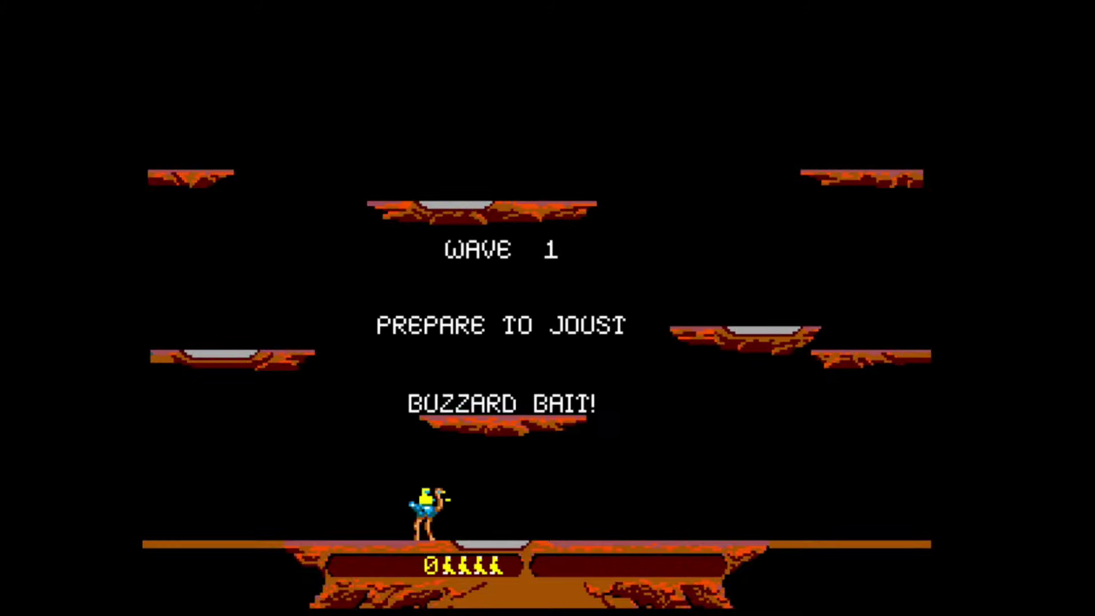
- Fly the ostrich up from the ground and leftwards past the low centre platform
{"action": "key", "text": "ctrl"}
{"action": "key", "text": "ctrl"}
{"action": "key", "text": "ctrl"}
{"action": "key", "text": "ctrl"}
{"action": "key", "text": "ctrl"}
{"action": "key", "text": "ctrl"}
{"action": "key", "text": "Left"}
{"action": "key", "text": "ctrl"}
{"action": "key", "text": "ctrl"}
{"action": "key", "text": "ctrl"}
{"action": "key", "text": "ctrl"}
{"action": "key", "text": "ctrl"}
{"action": "key", "text": "ctrl"}
{"action": "key", "text": "ctrl"}
{"action": "key", "text": "ctrl"}
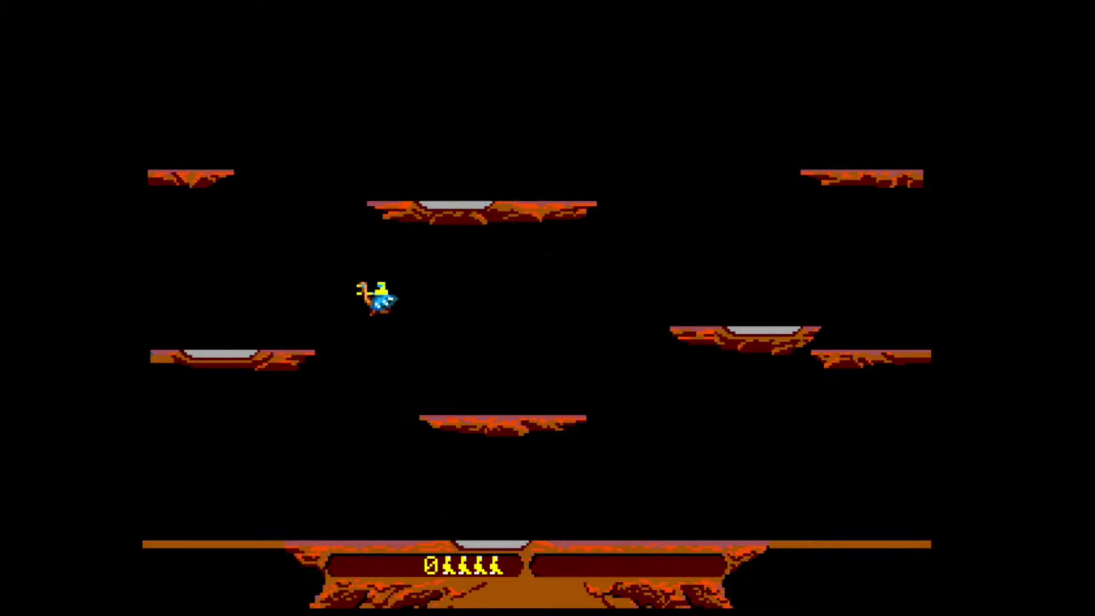
- Fly the ostrich over the upper centre platform to the upper-right ledge and take off again against the enemy riders
{"action": "key", "text": "Right"}
{"action": "key", "text": "ctrl"}
{"action": "key", "text": "ctrl"}
{"action": "key", "text": "ctrl"}
{"action": "key", "text": "ctrl"}
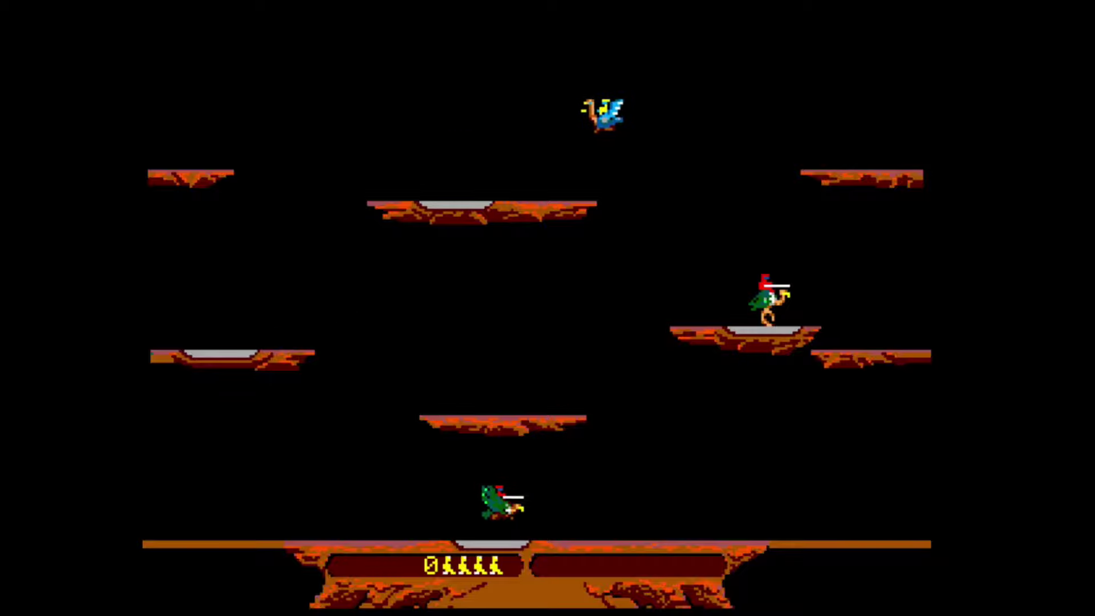
{"action": "key", "text": "Left"}
{"action": "key", "text": "Right"}
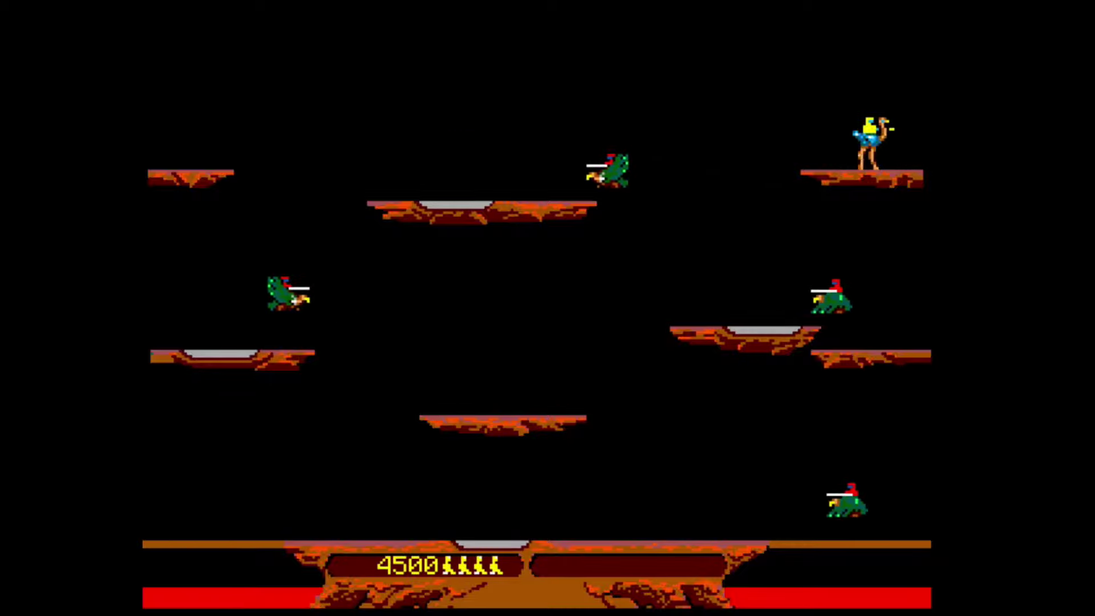
{"action": "key", "text": "ctrl"}
{"action": "key", "text": "ctrl"}
{"action": "key", "text": "ctrl"}
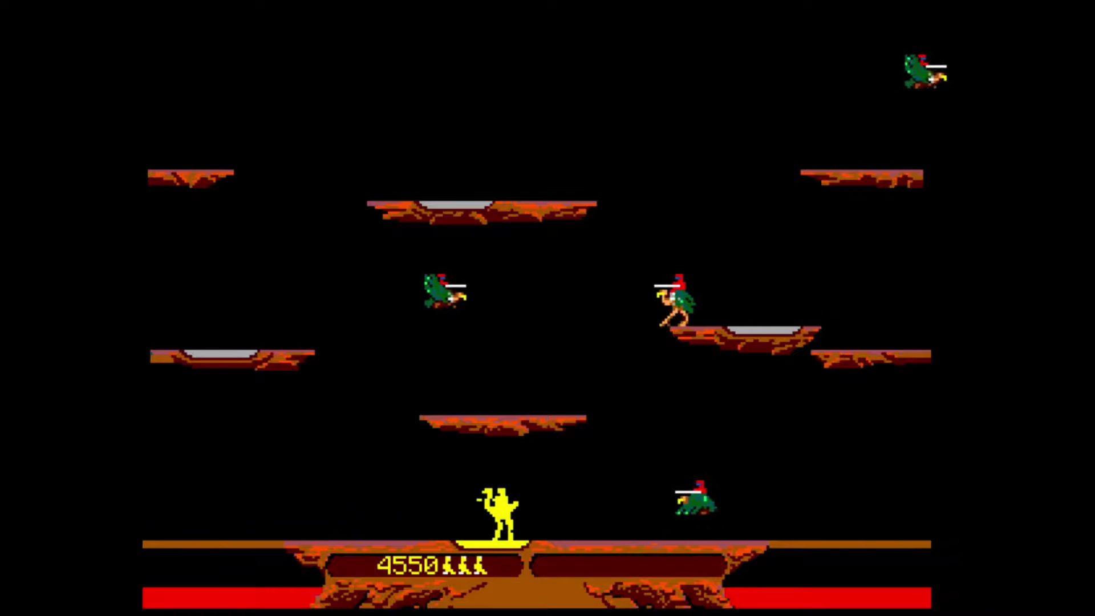
- Bring the new ostrich into play, collect the egg on the ground and run left across the screen edge
{"action": "key", "text": "ctrl"}
{"action": "key", "text": "ctrl"}
{"action": "key", "text": "ctrl"}
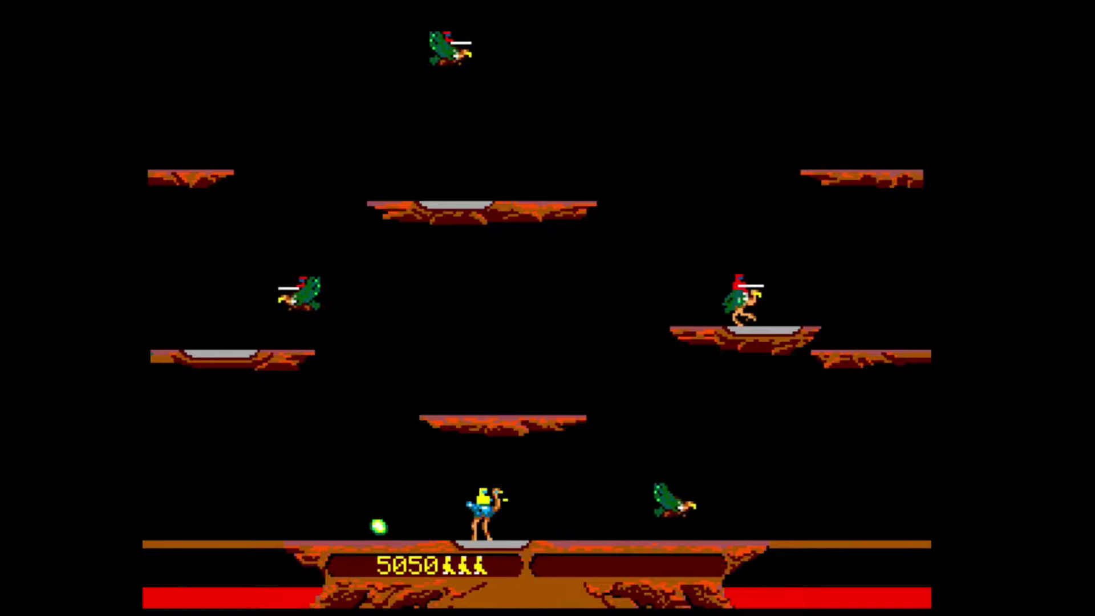
{"action": "key", "text": "Left"}
{"action": "key", "text": "Left"}
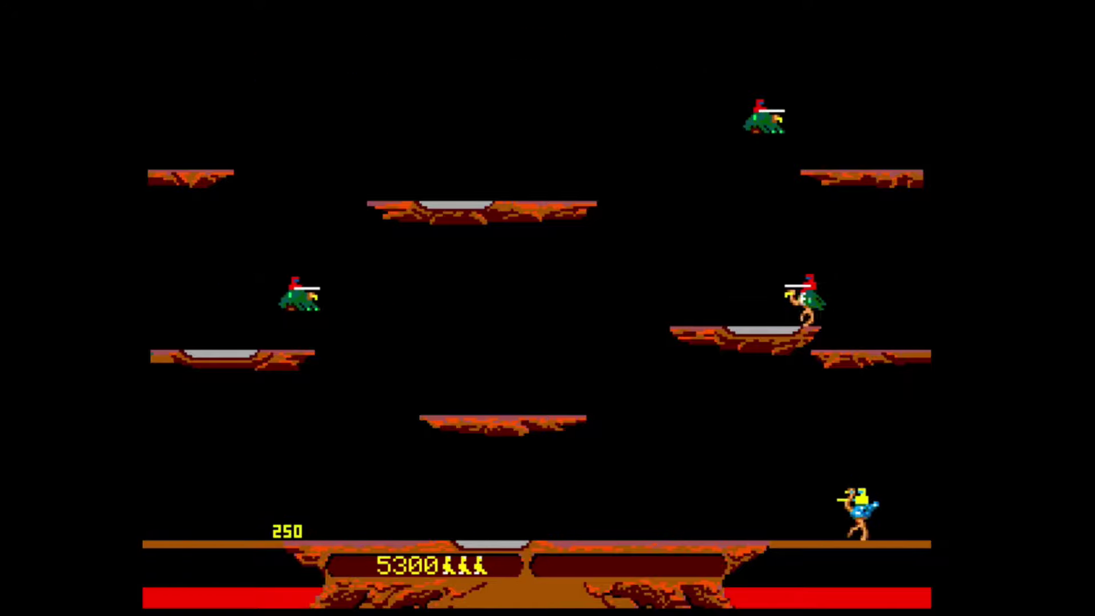
{"action": "key", "text": "ctrl"}
{"action": "key", "text": "ctrl"}
{"action": "key", "text": "ctrl"}
{"action": "key", "text": "Left"}
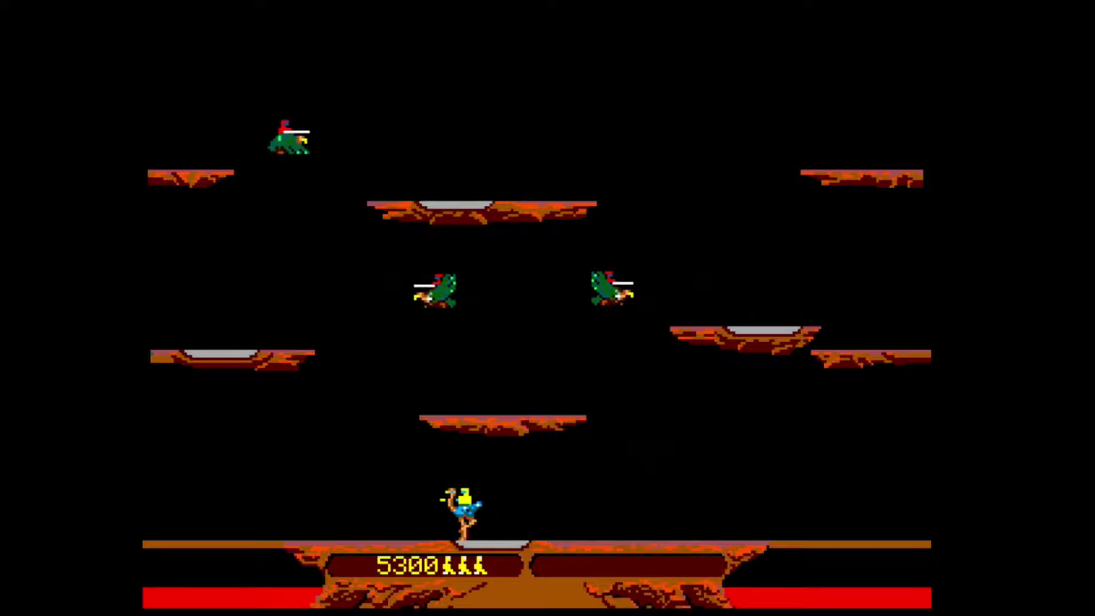
- Fly the ostrich up beside the low centre platform and keep jousting the remaining enemy riders
{"action": "key", "text": "ctrl"}
{"action": "key", "text": "ctrl"}
{"action": "key", "text": "ctrl"}
{"action": "key", "text": "ctrl"}
{"action": "key", "text": "ctrl"}
{"action": "key", "text": "ctrl"}
{"action": "key", "text": "ctrl"}
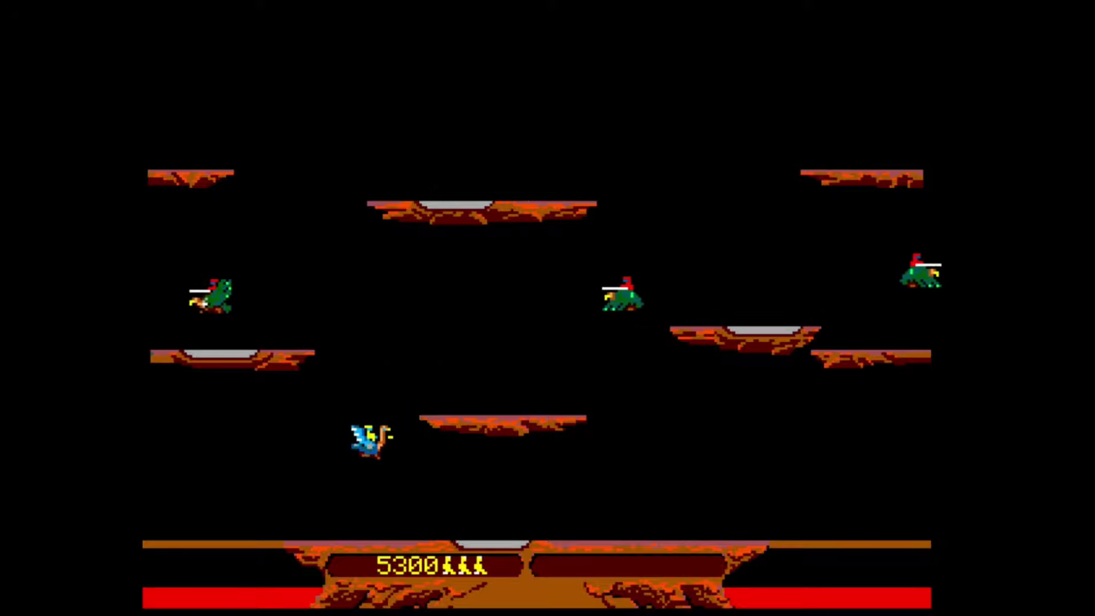
{"action": "key", "text": "Right"}
{"action": "key", "text": "Right"}
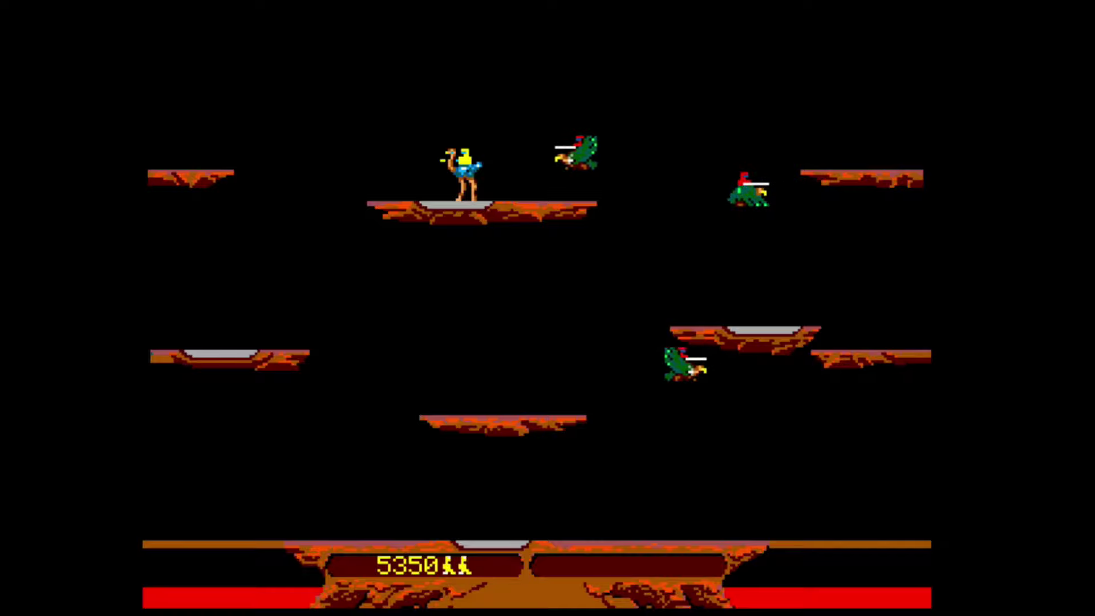
{"action": "key", "text": "Left"}
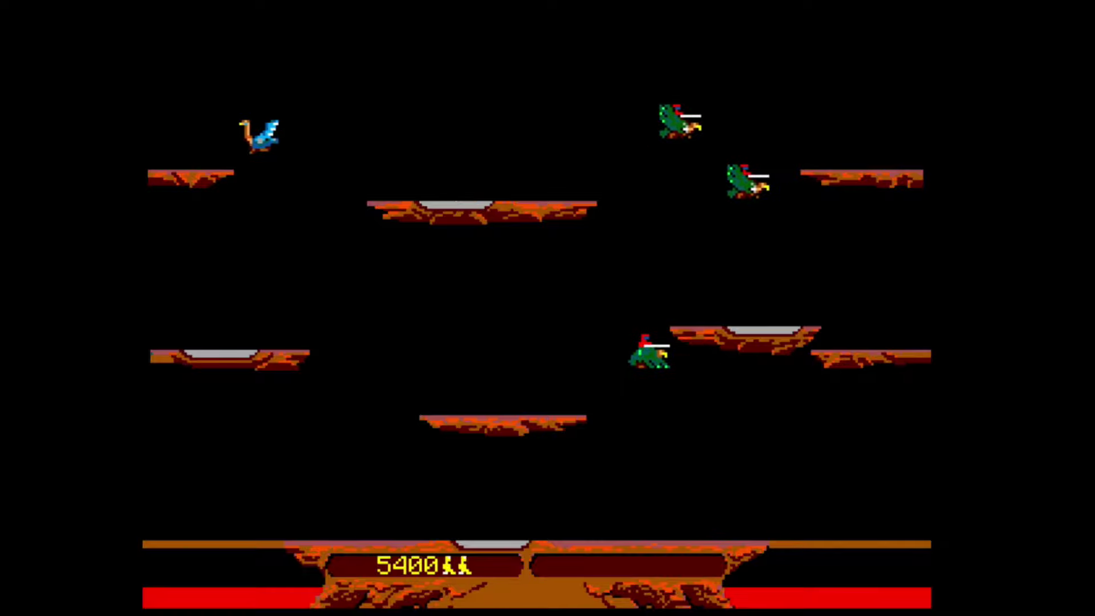